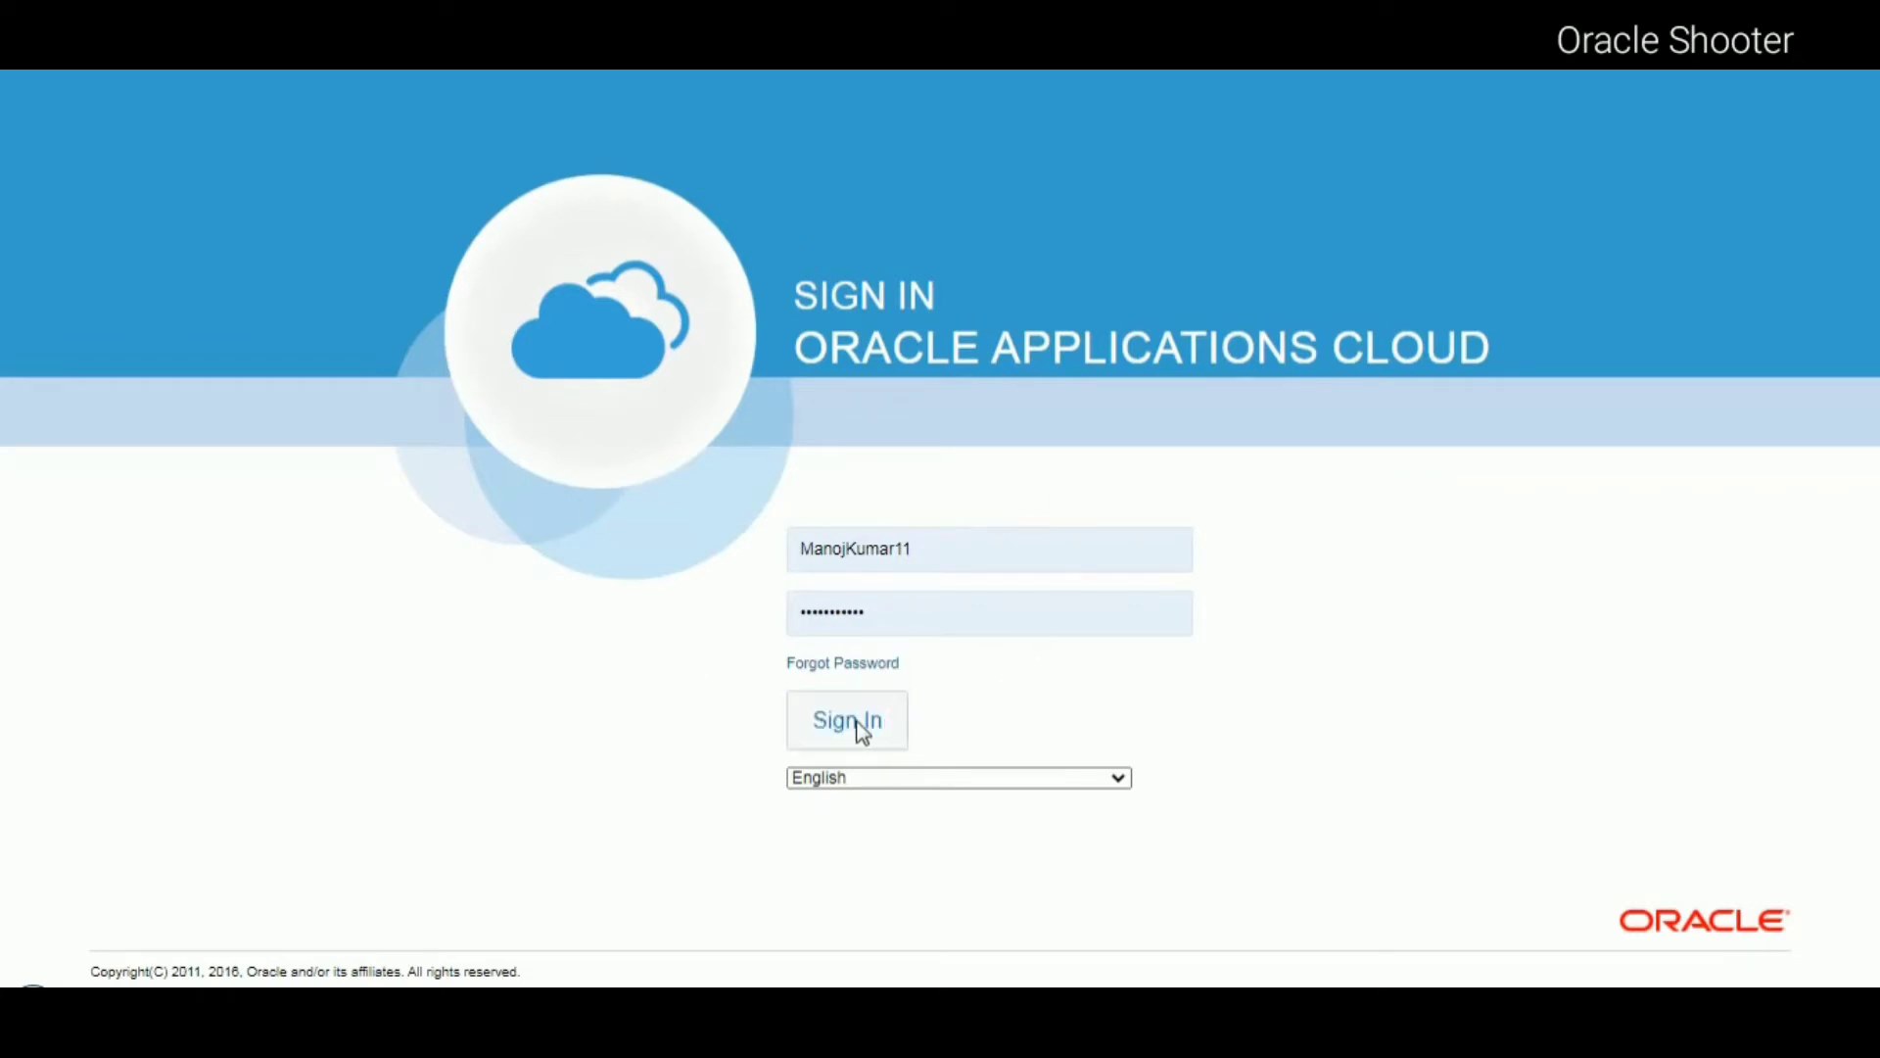
- Sign in to Oracle Applications Cloud with the prefilled credentials and open Reports and Analytics from the Tools apps
click(857, 721)
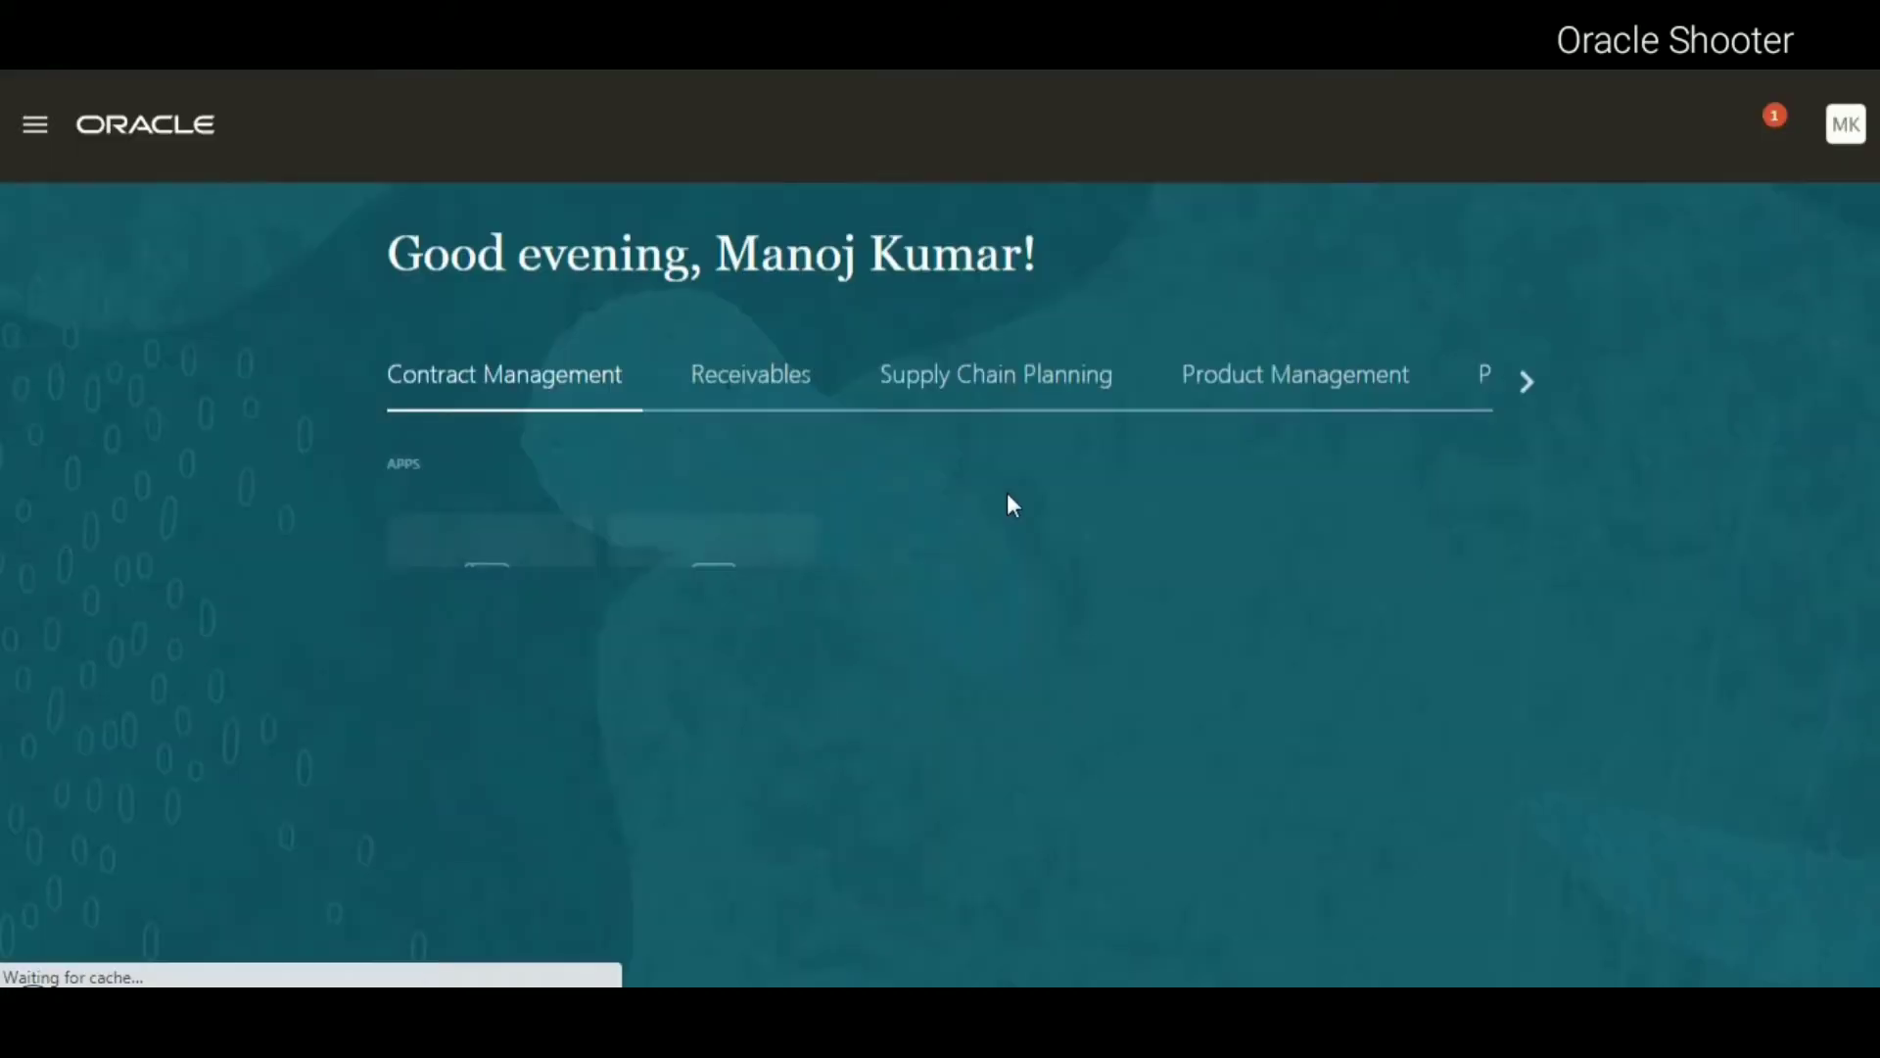
click(1523, 380)
click(1524, 380)
click(1522, 380)
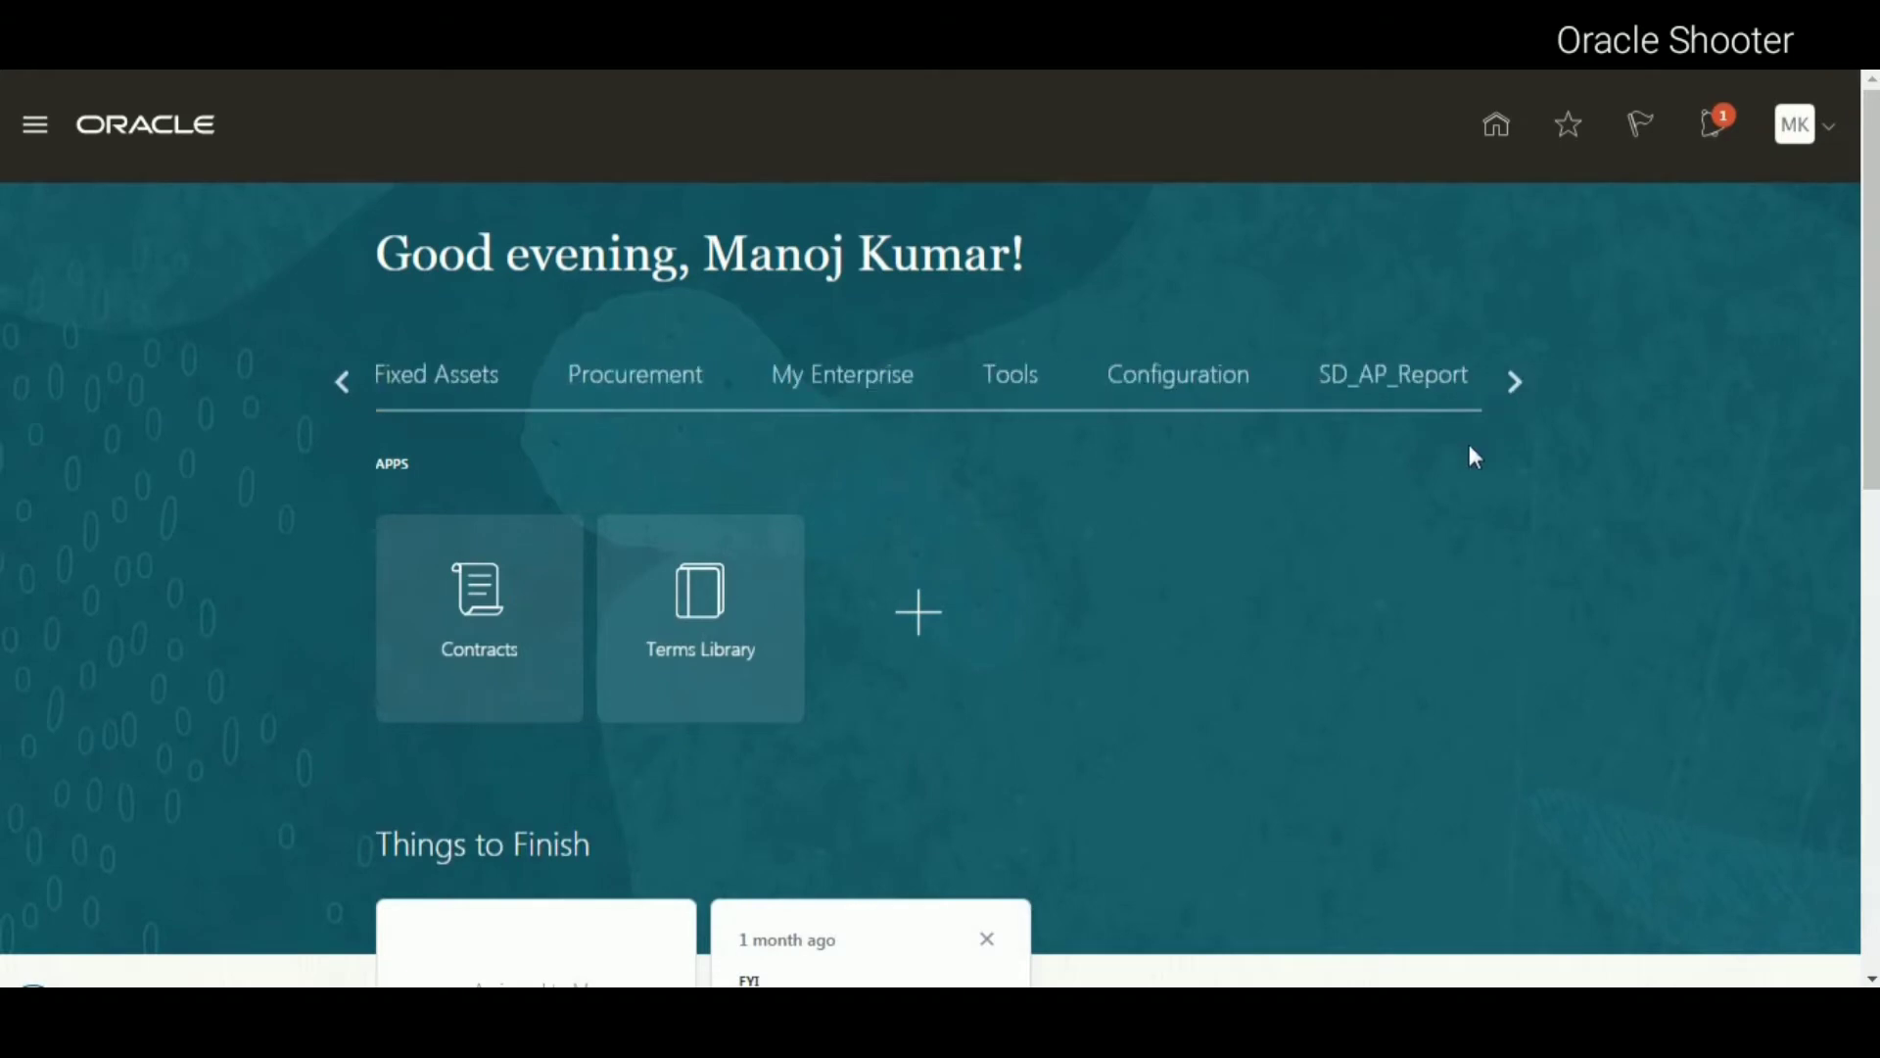
click(1016, 374)
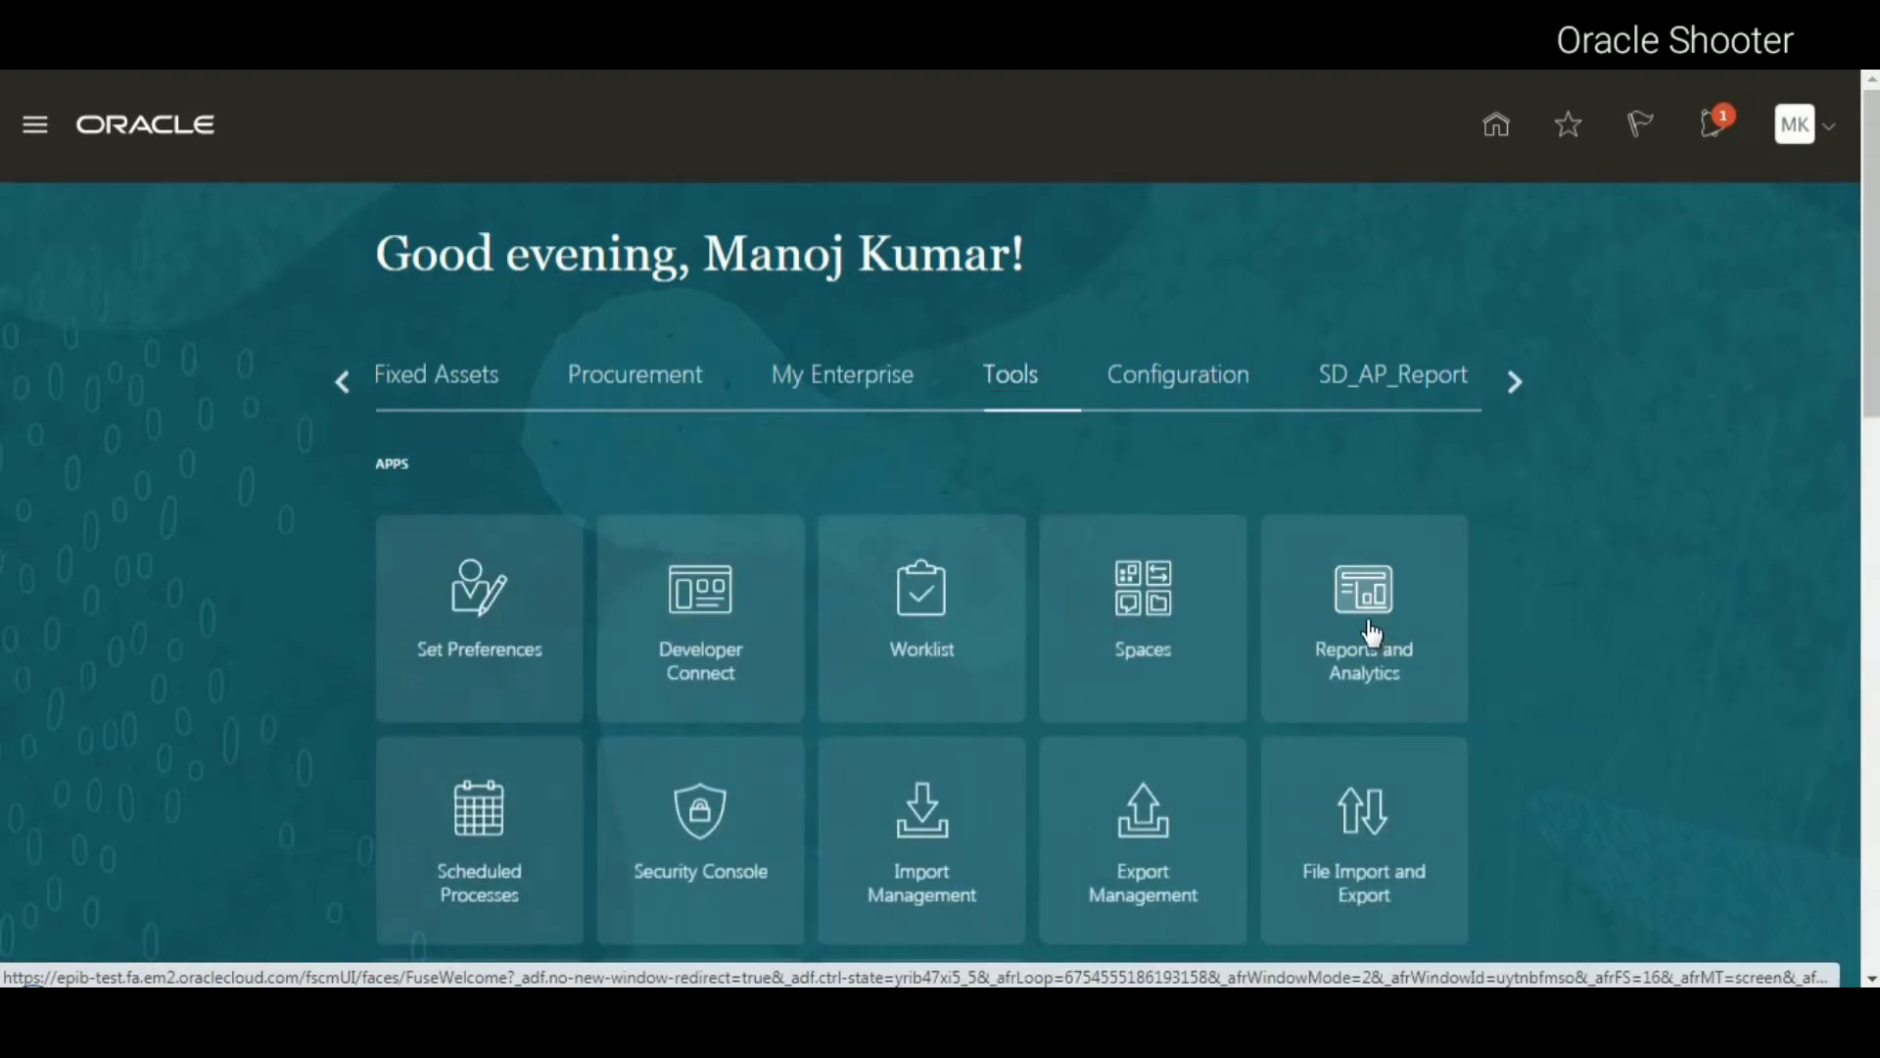
click(1410, 650)
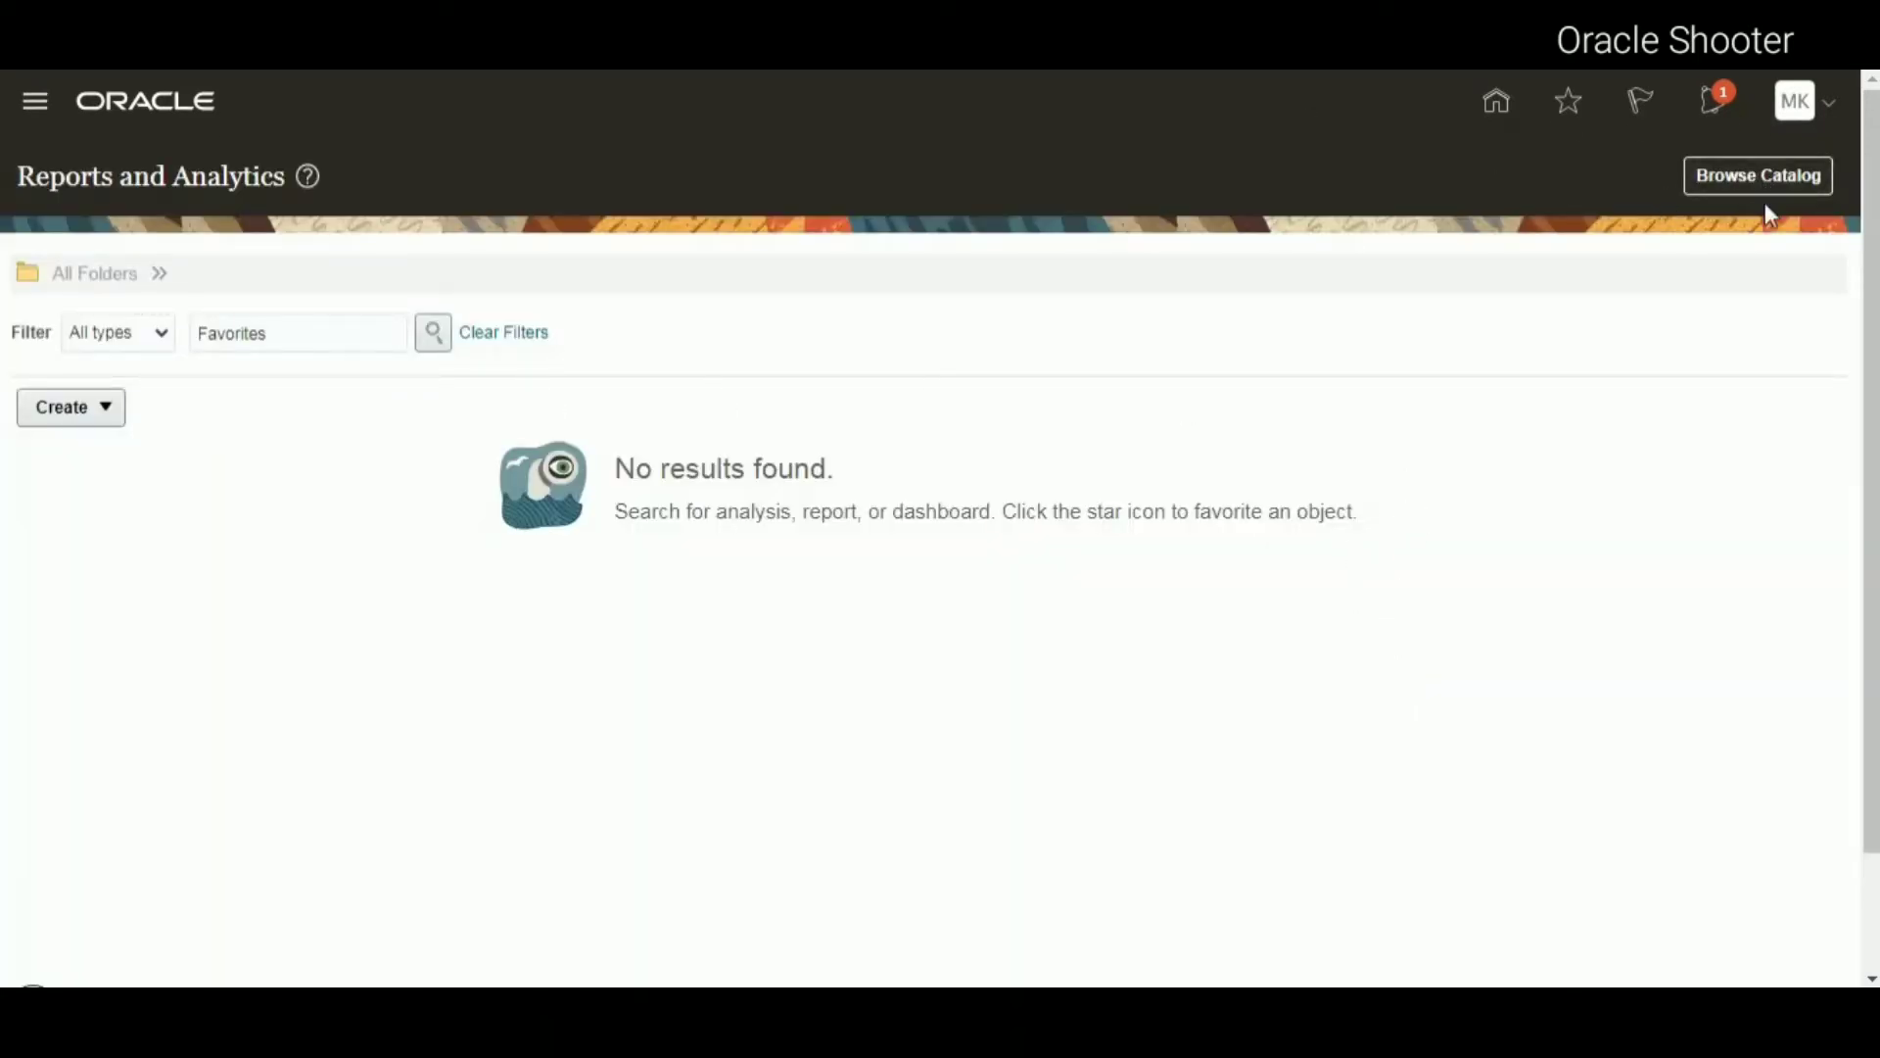
- Browse the BI catalog and start a new Data Model
click(1727, 182)
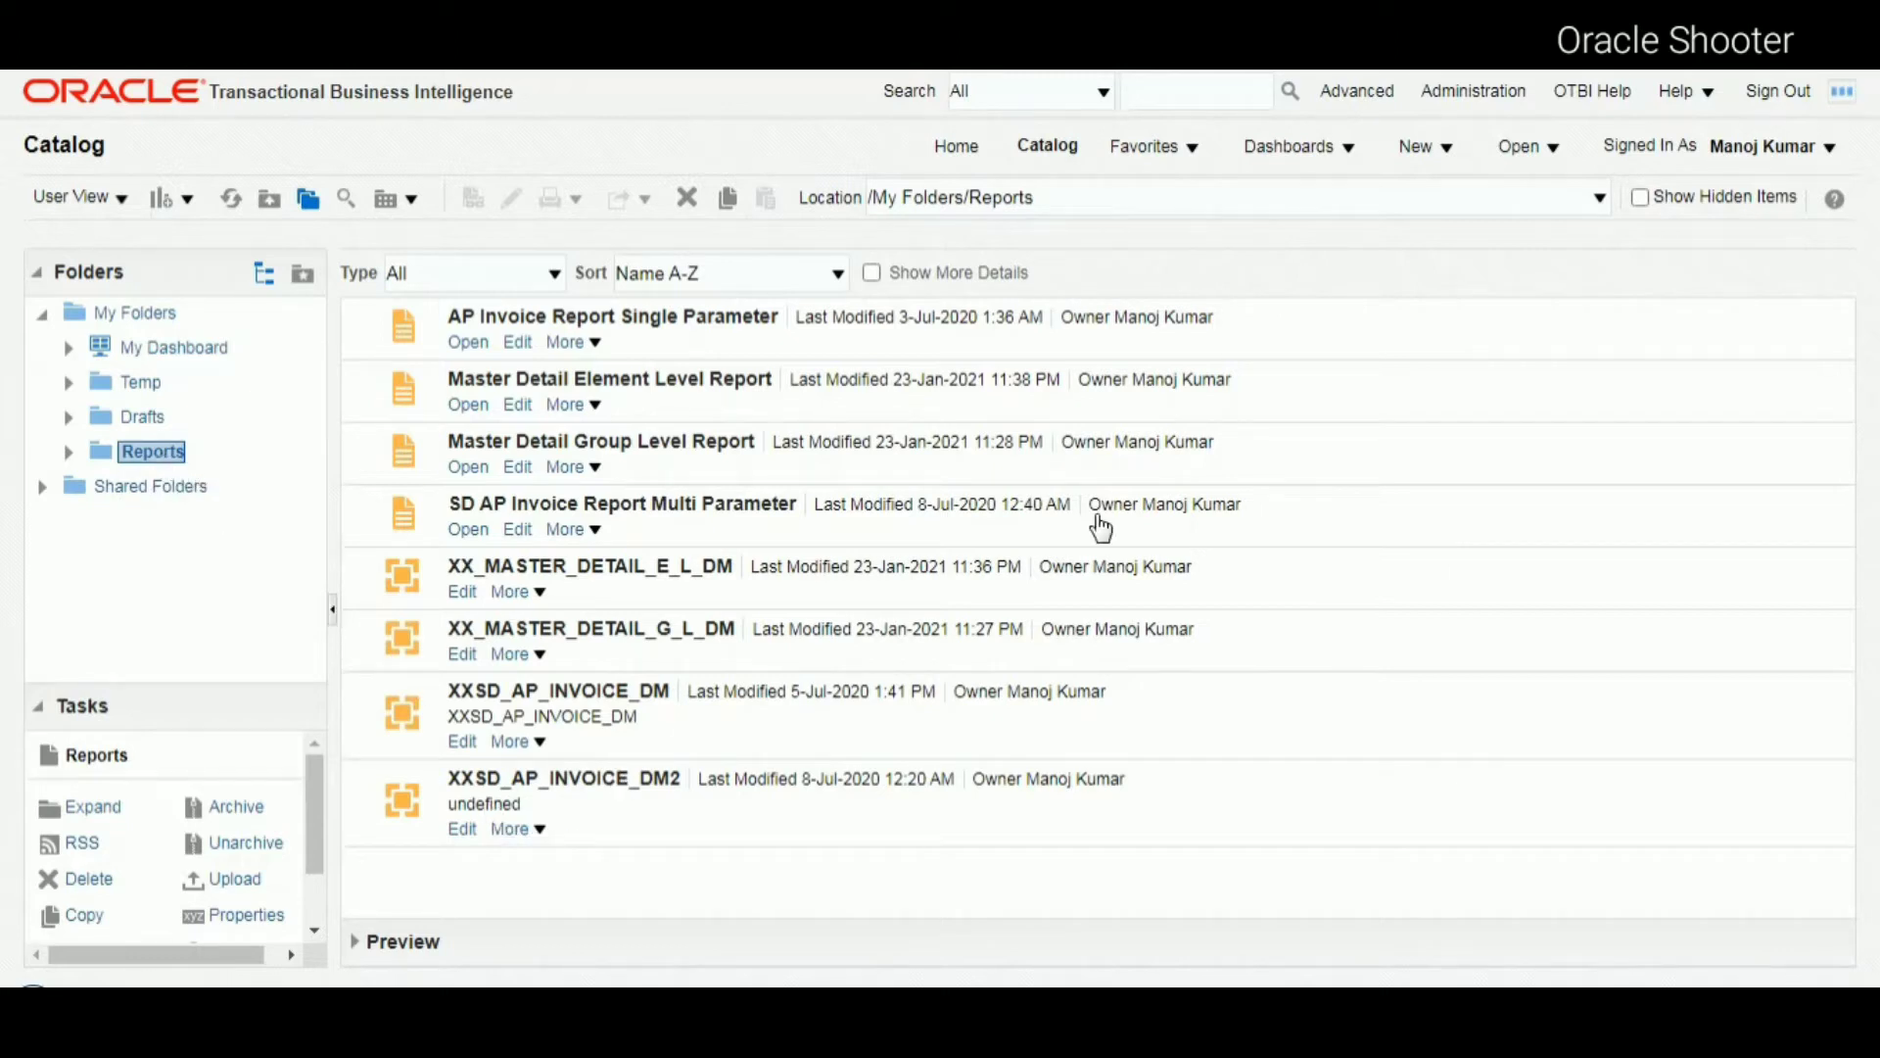
click(1439, 154)
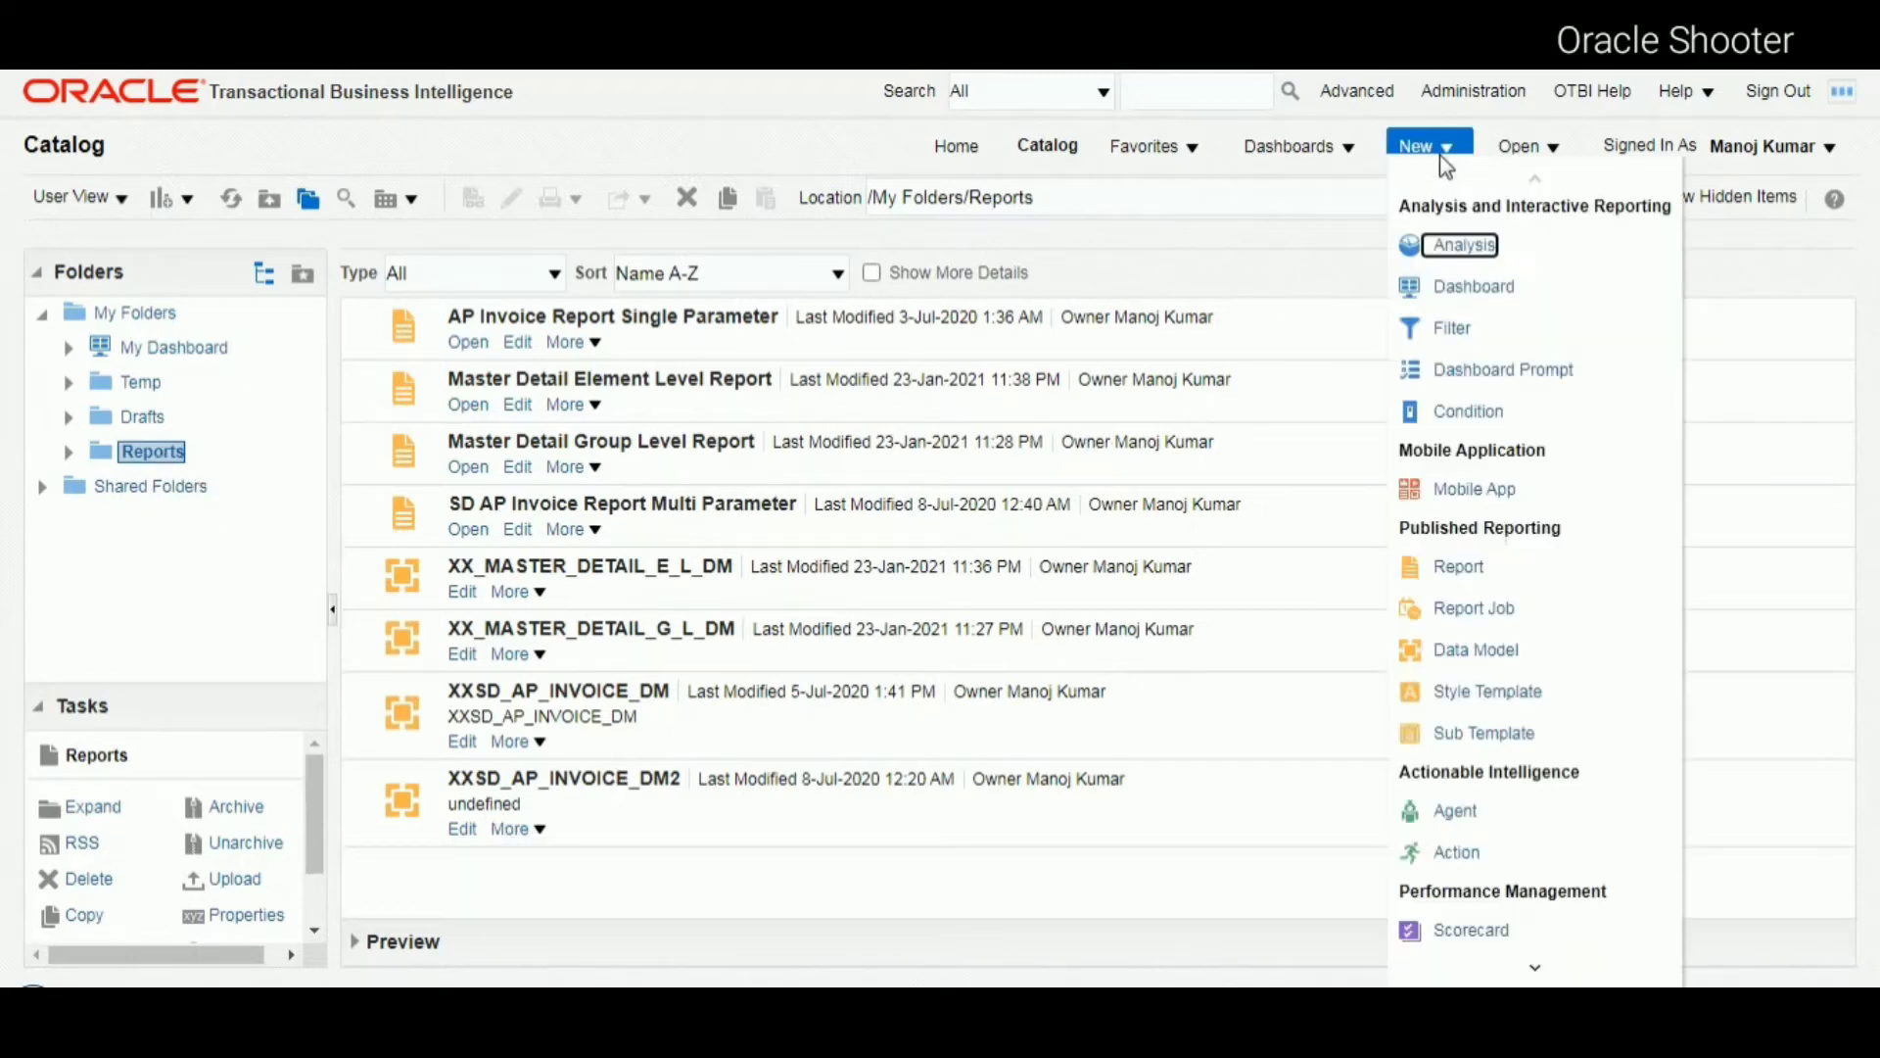
click(1488, 658)
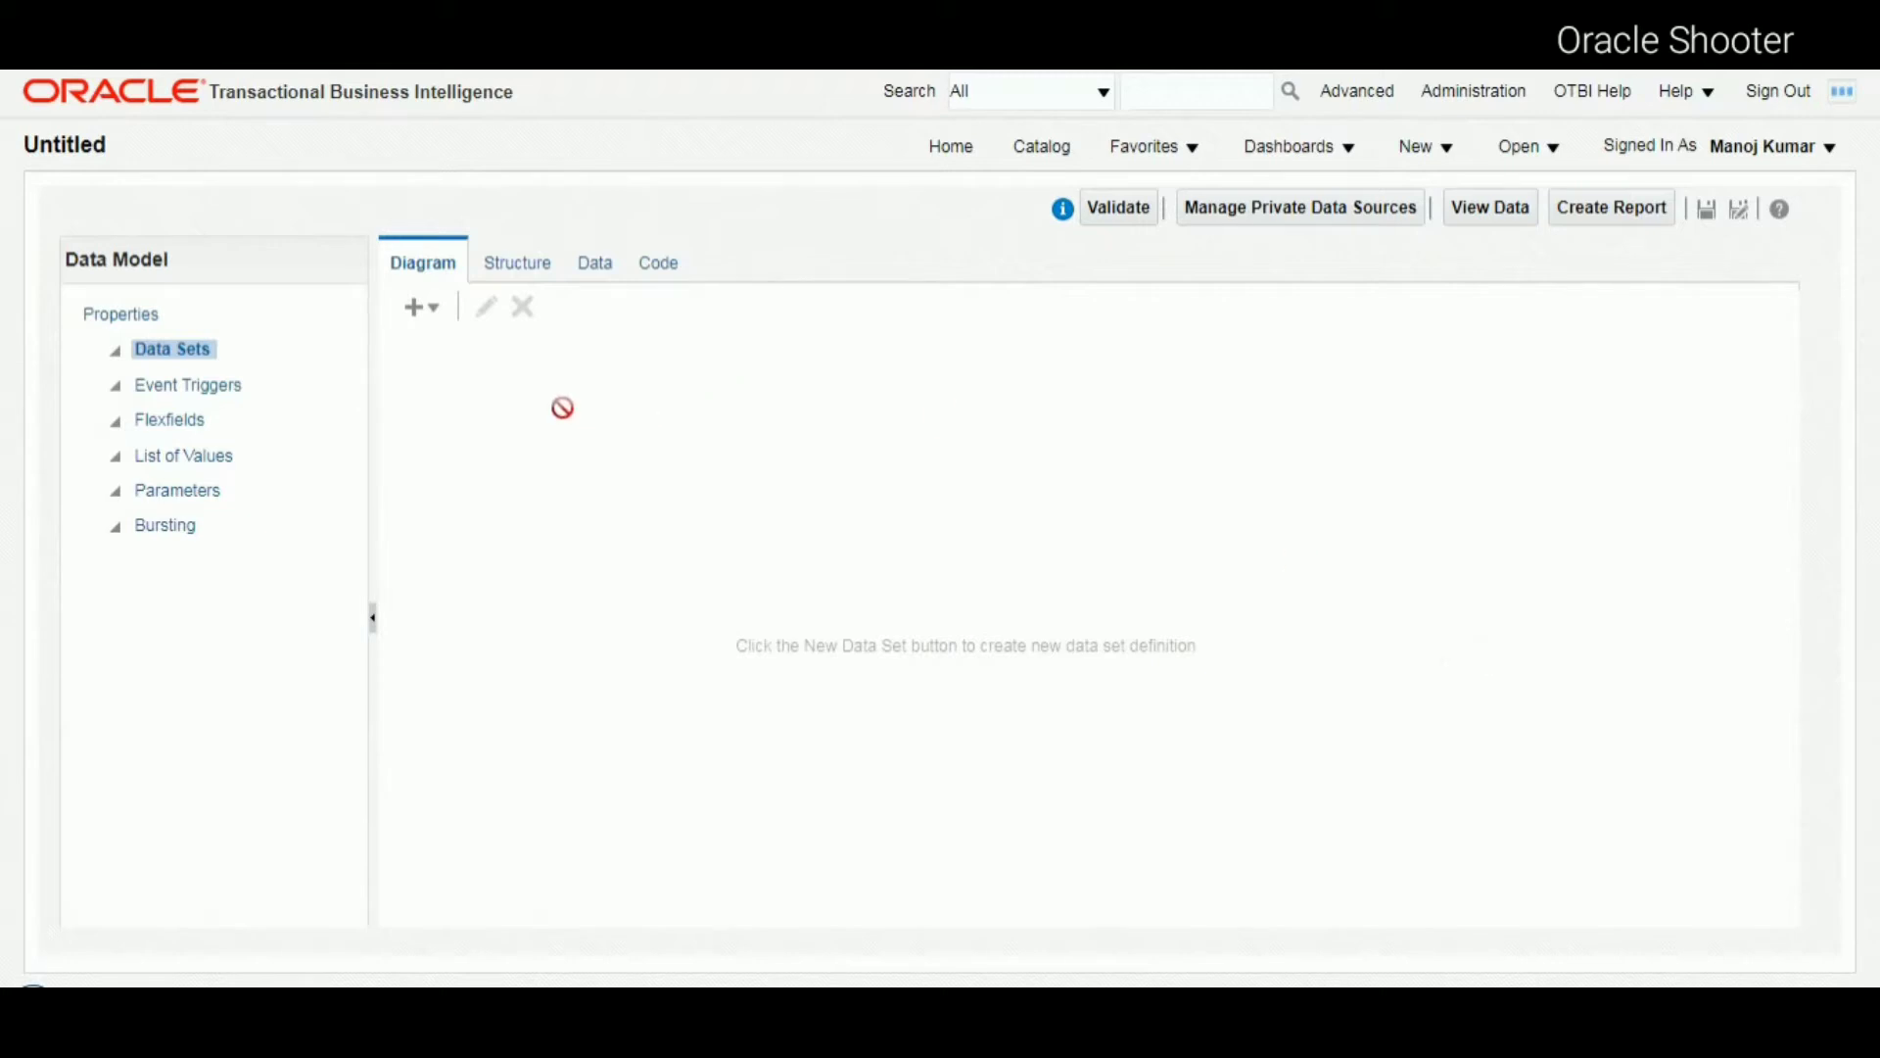
click(989, 1013)
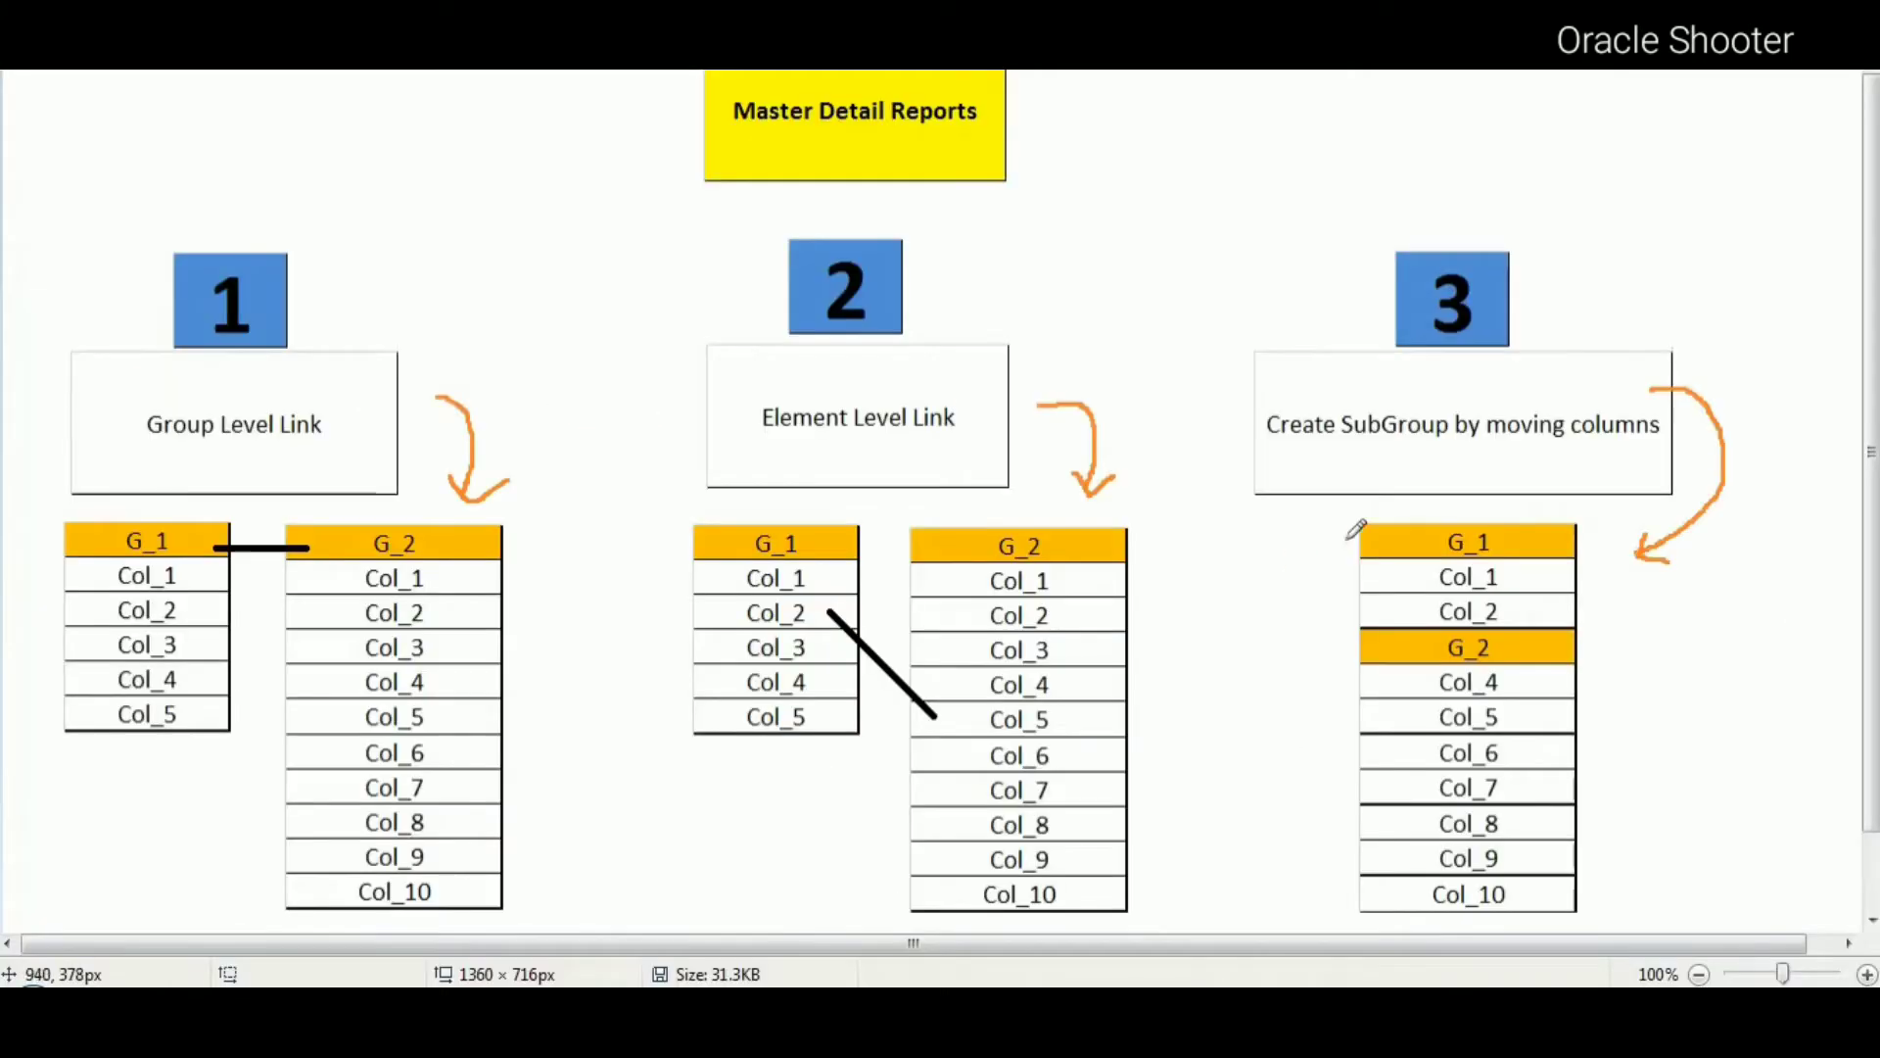
mouse_move(1409, 510)
mouse_down()
mouse_move(1366, 534)
mouse_move(1334, 764)
mouse_move(1420, 911)
mouse_move(1543, 899)
mouse_move(1591, 666)
mouse_move(1293, 704)
mouse_up()
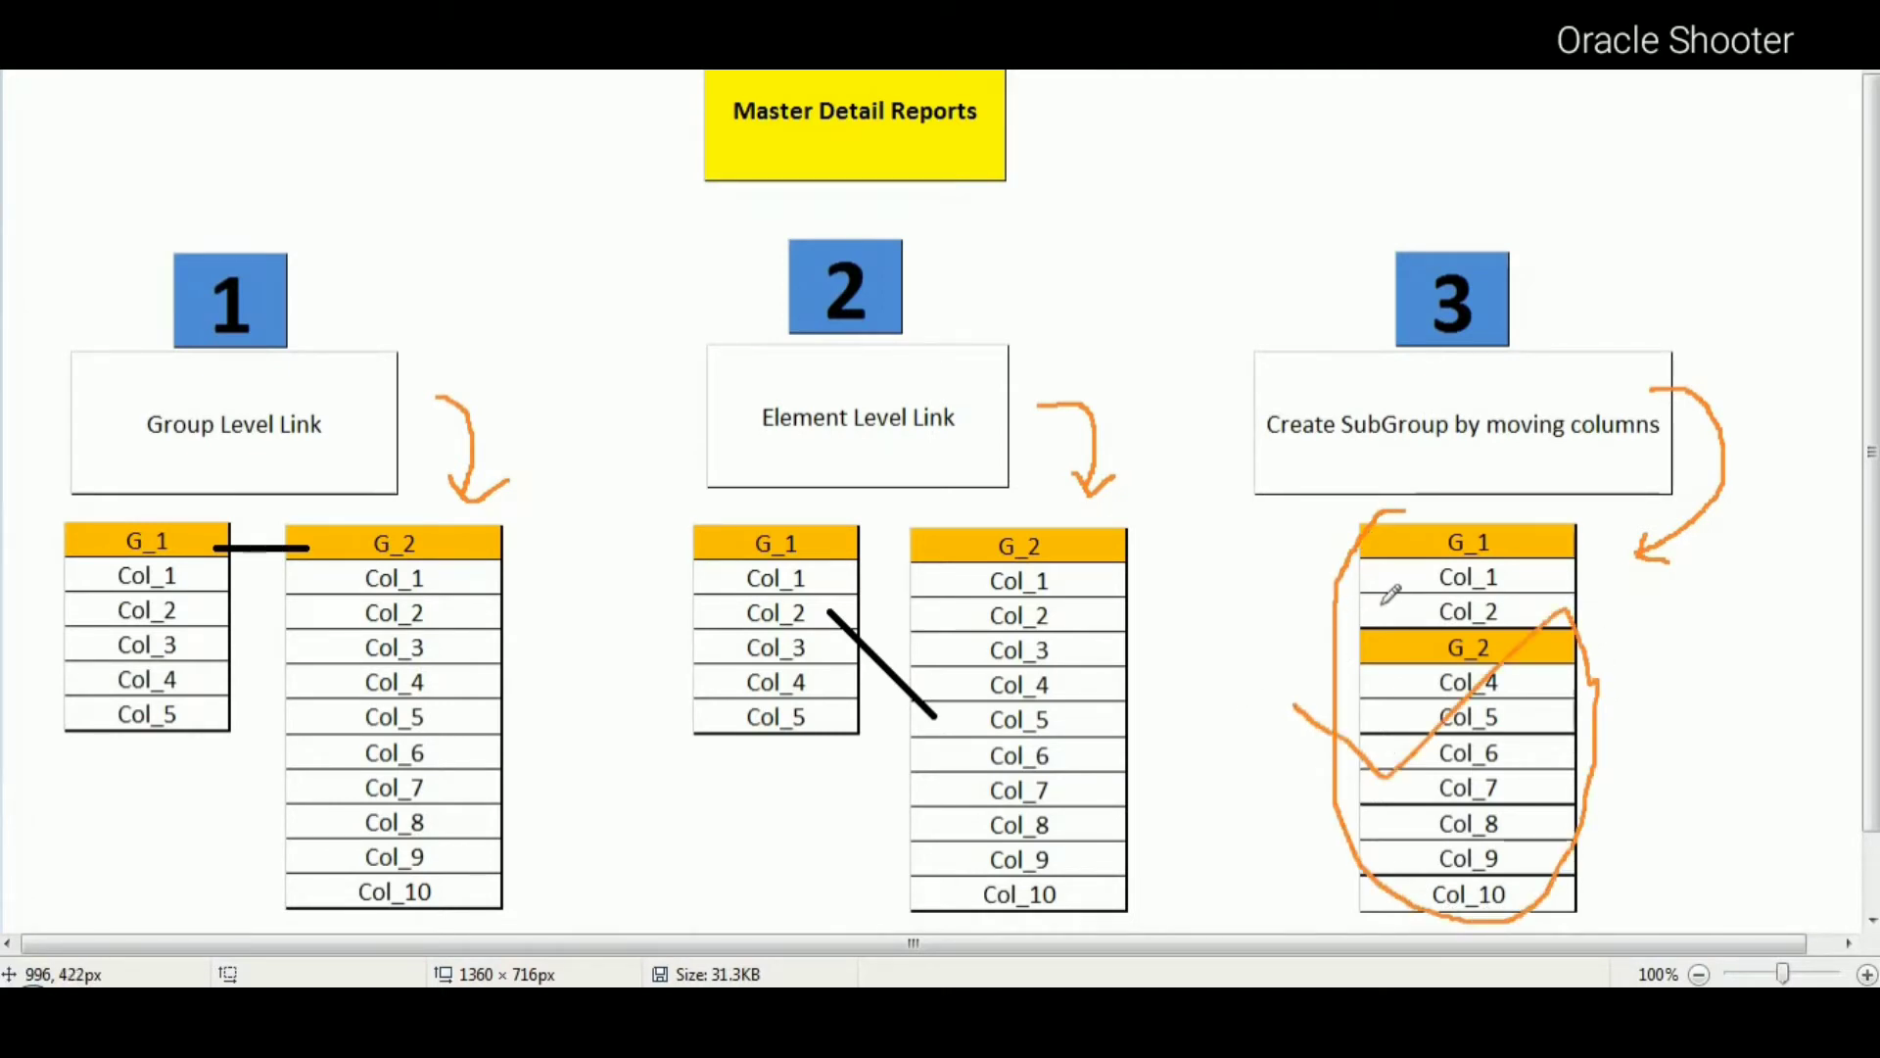
key(ctrl+z)
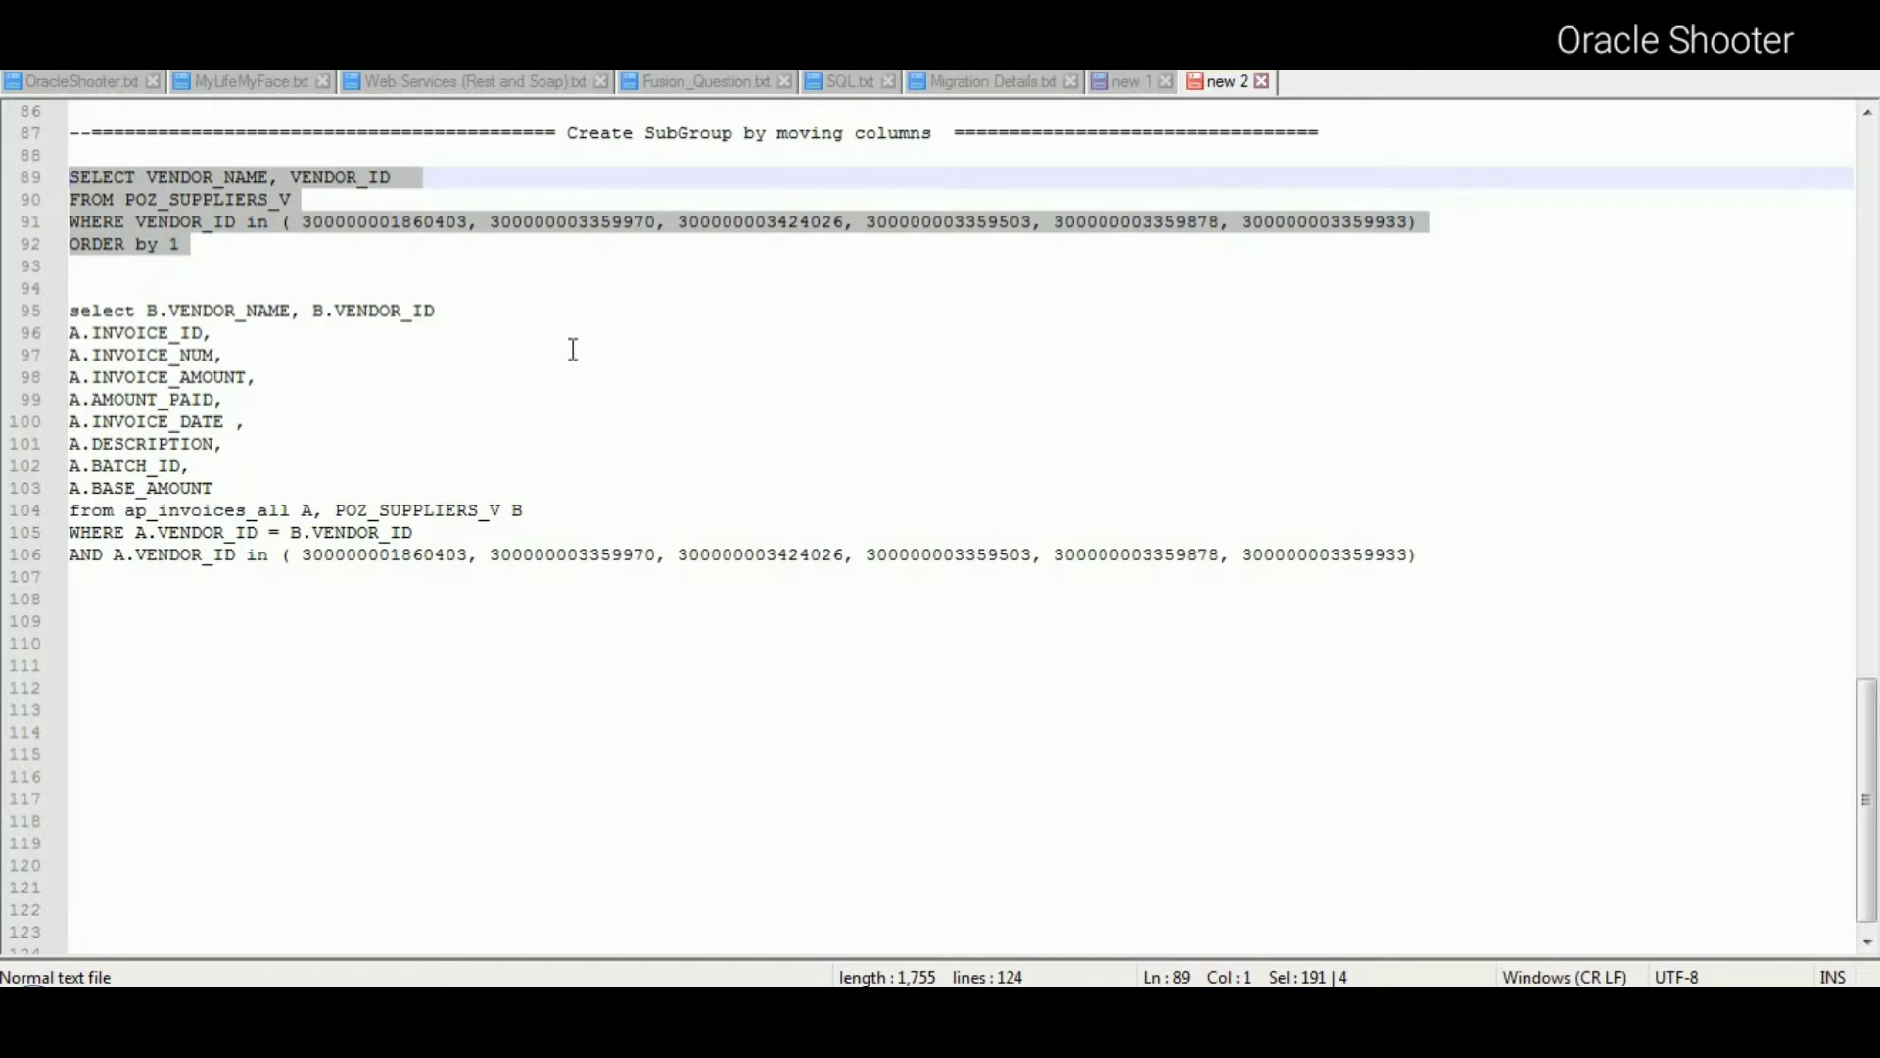
- Delete the standalone POZ_SUPPLIERS_V query beneath the "Create SubGroup by moving columns" heading in the text file
click(573, 350)
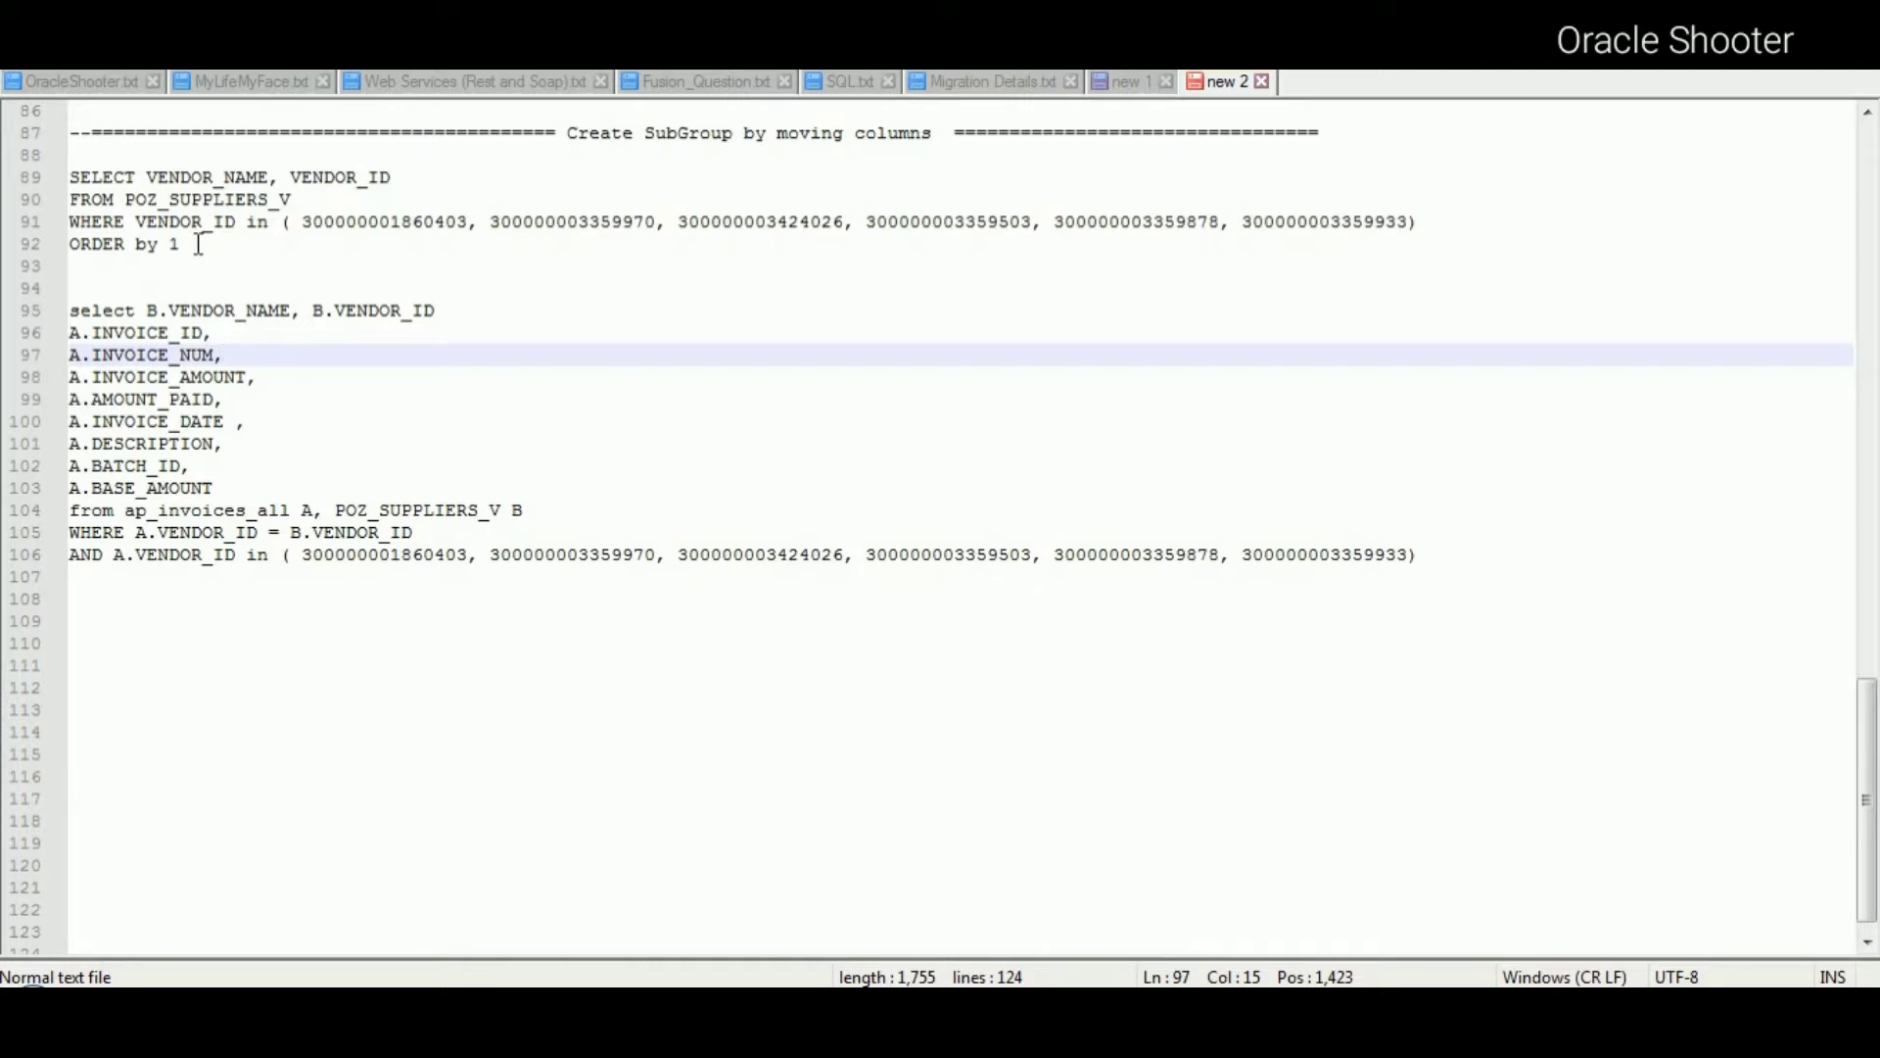
drag(198, 244, 65, 182)
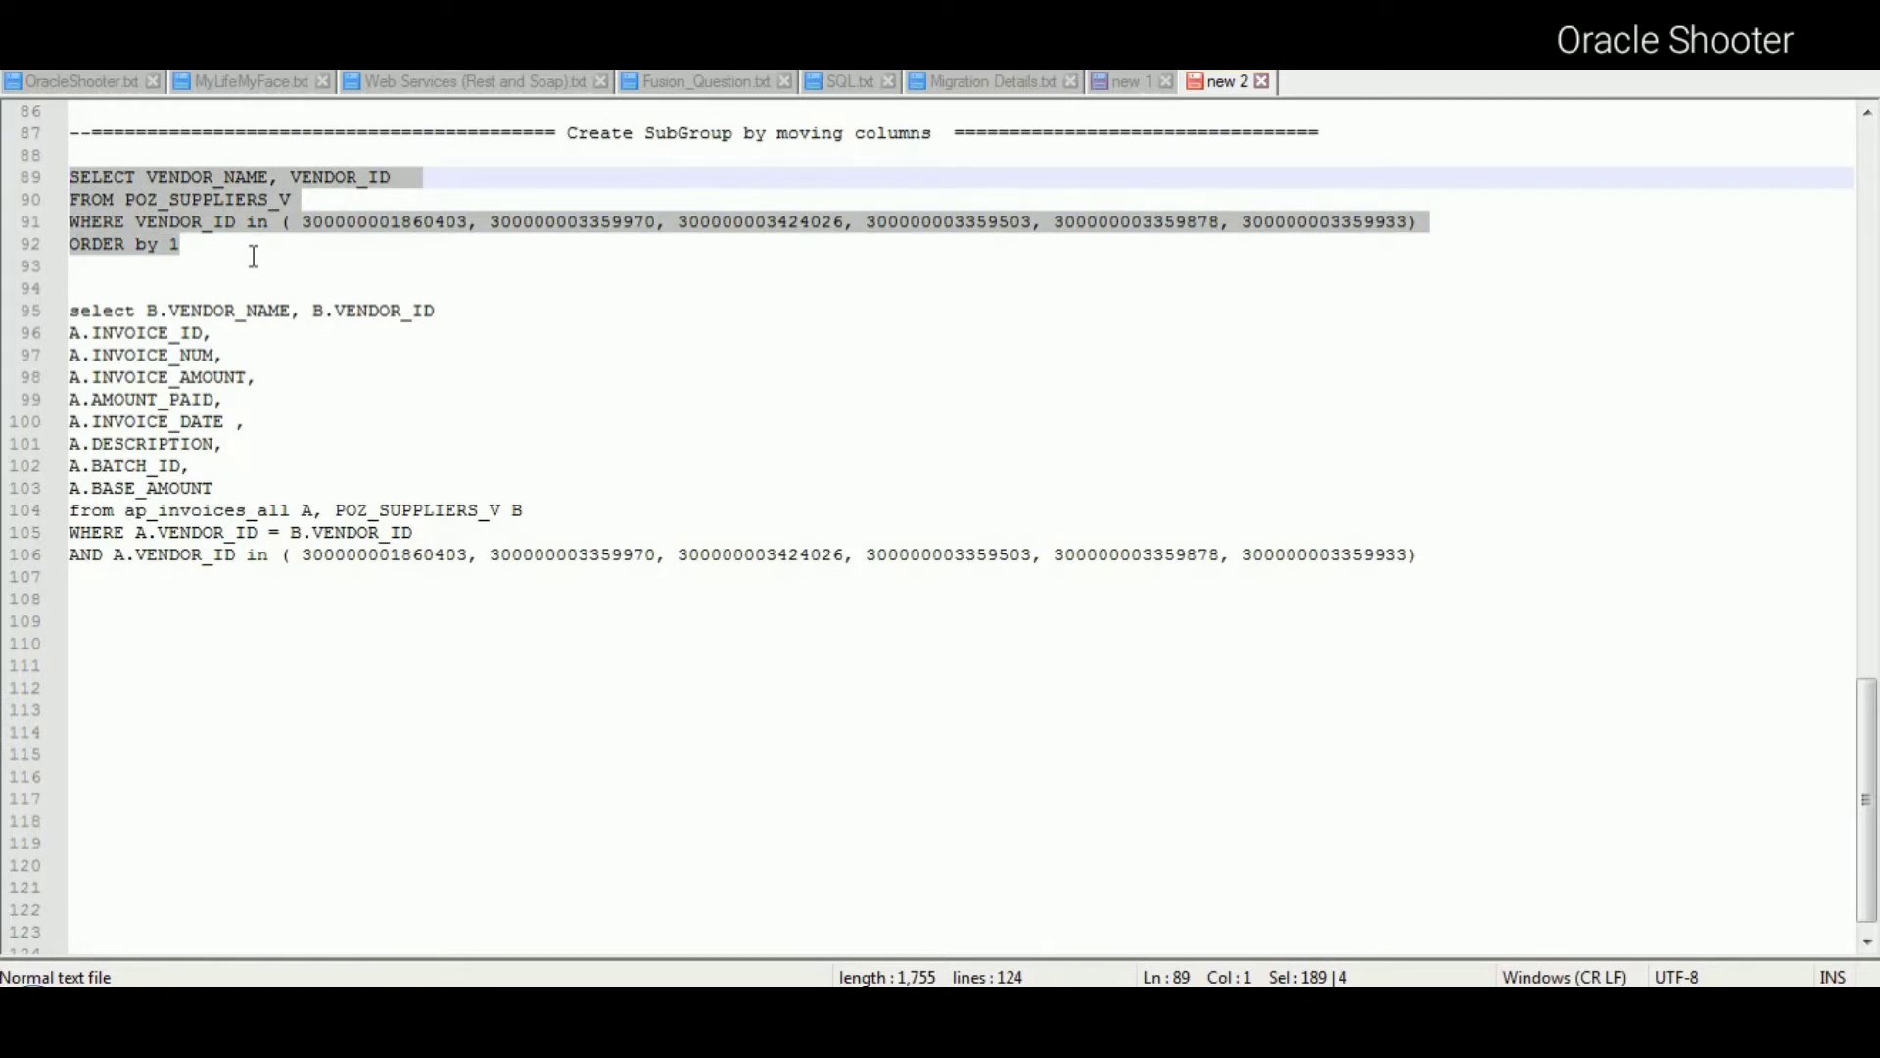
key(Delete)
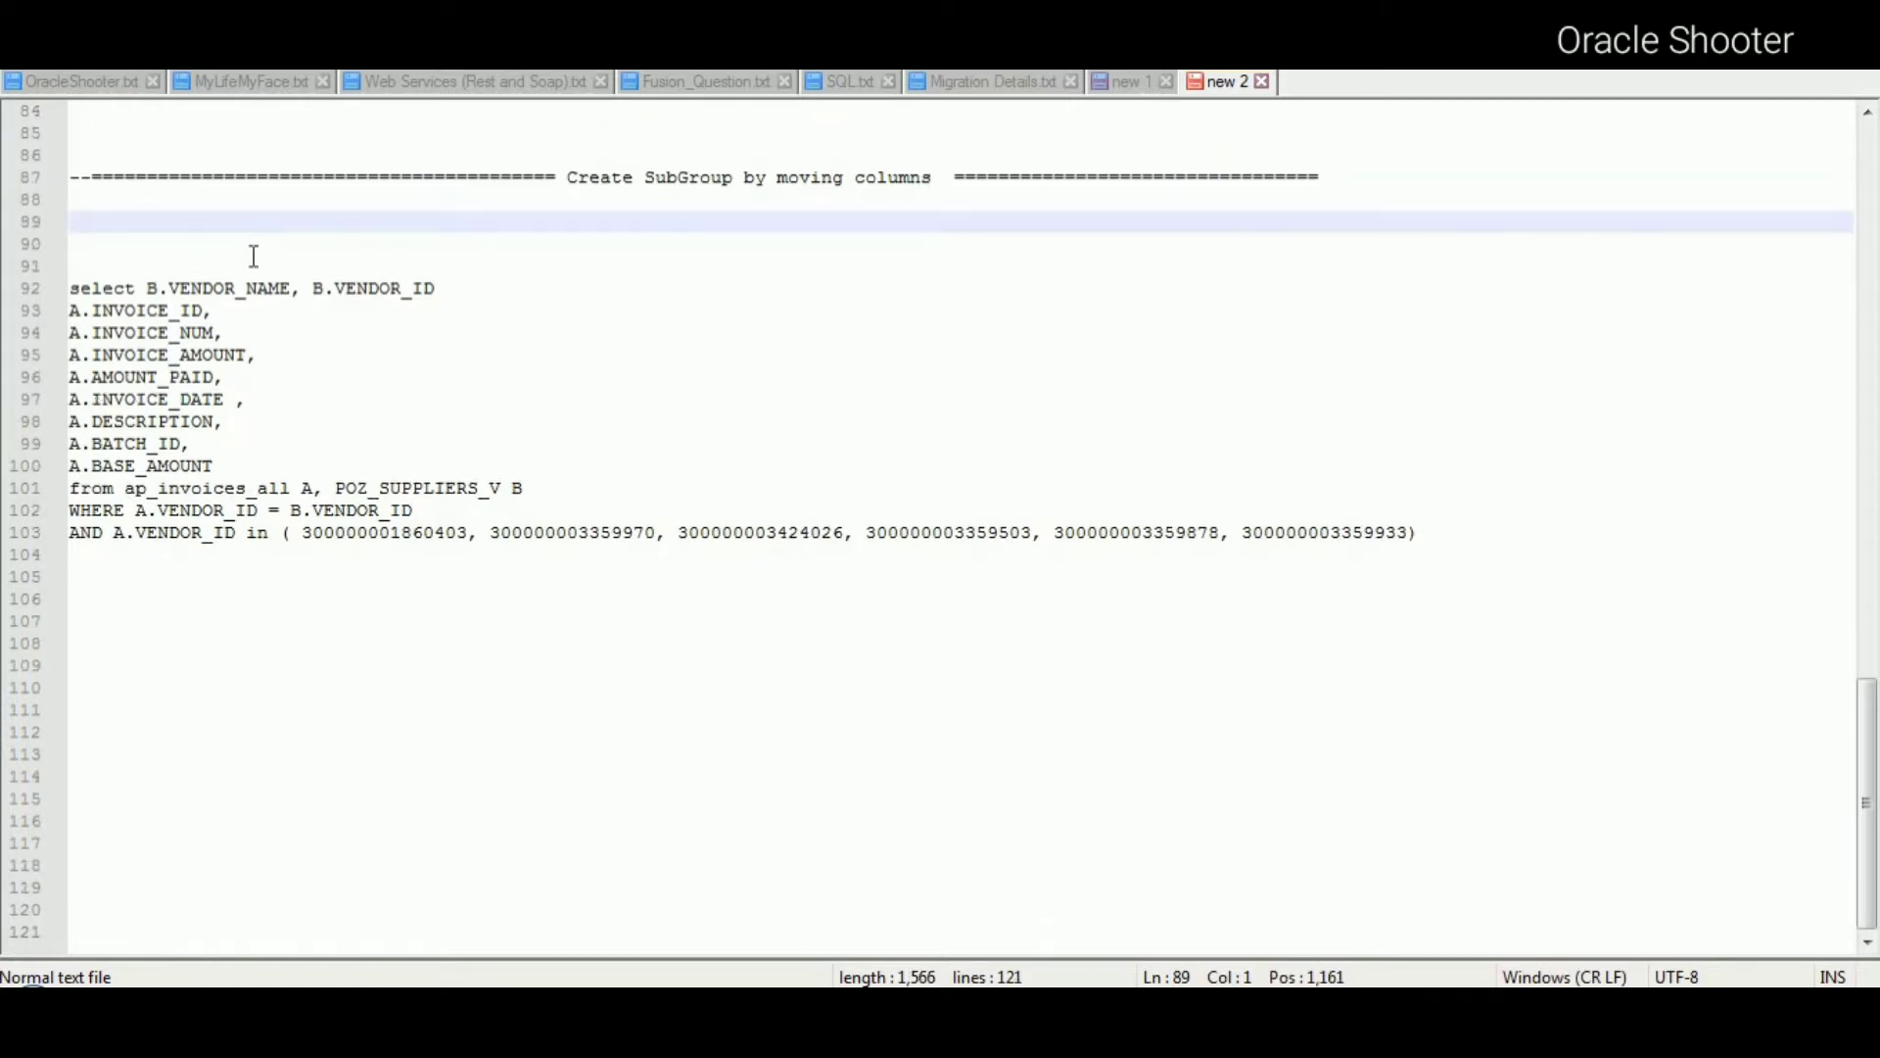
- Examine the remaining query's tables, vendor and invoice columns, VENDOR_ID join condition and vendor ID filter
drag(125, 488, 508, 488)
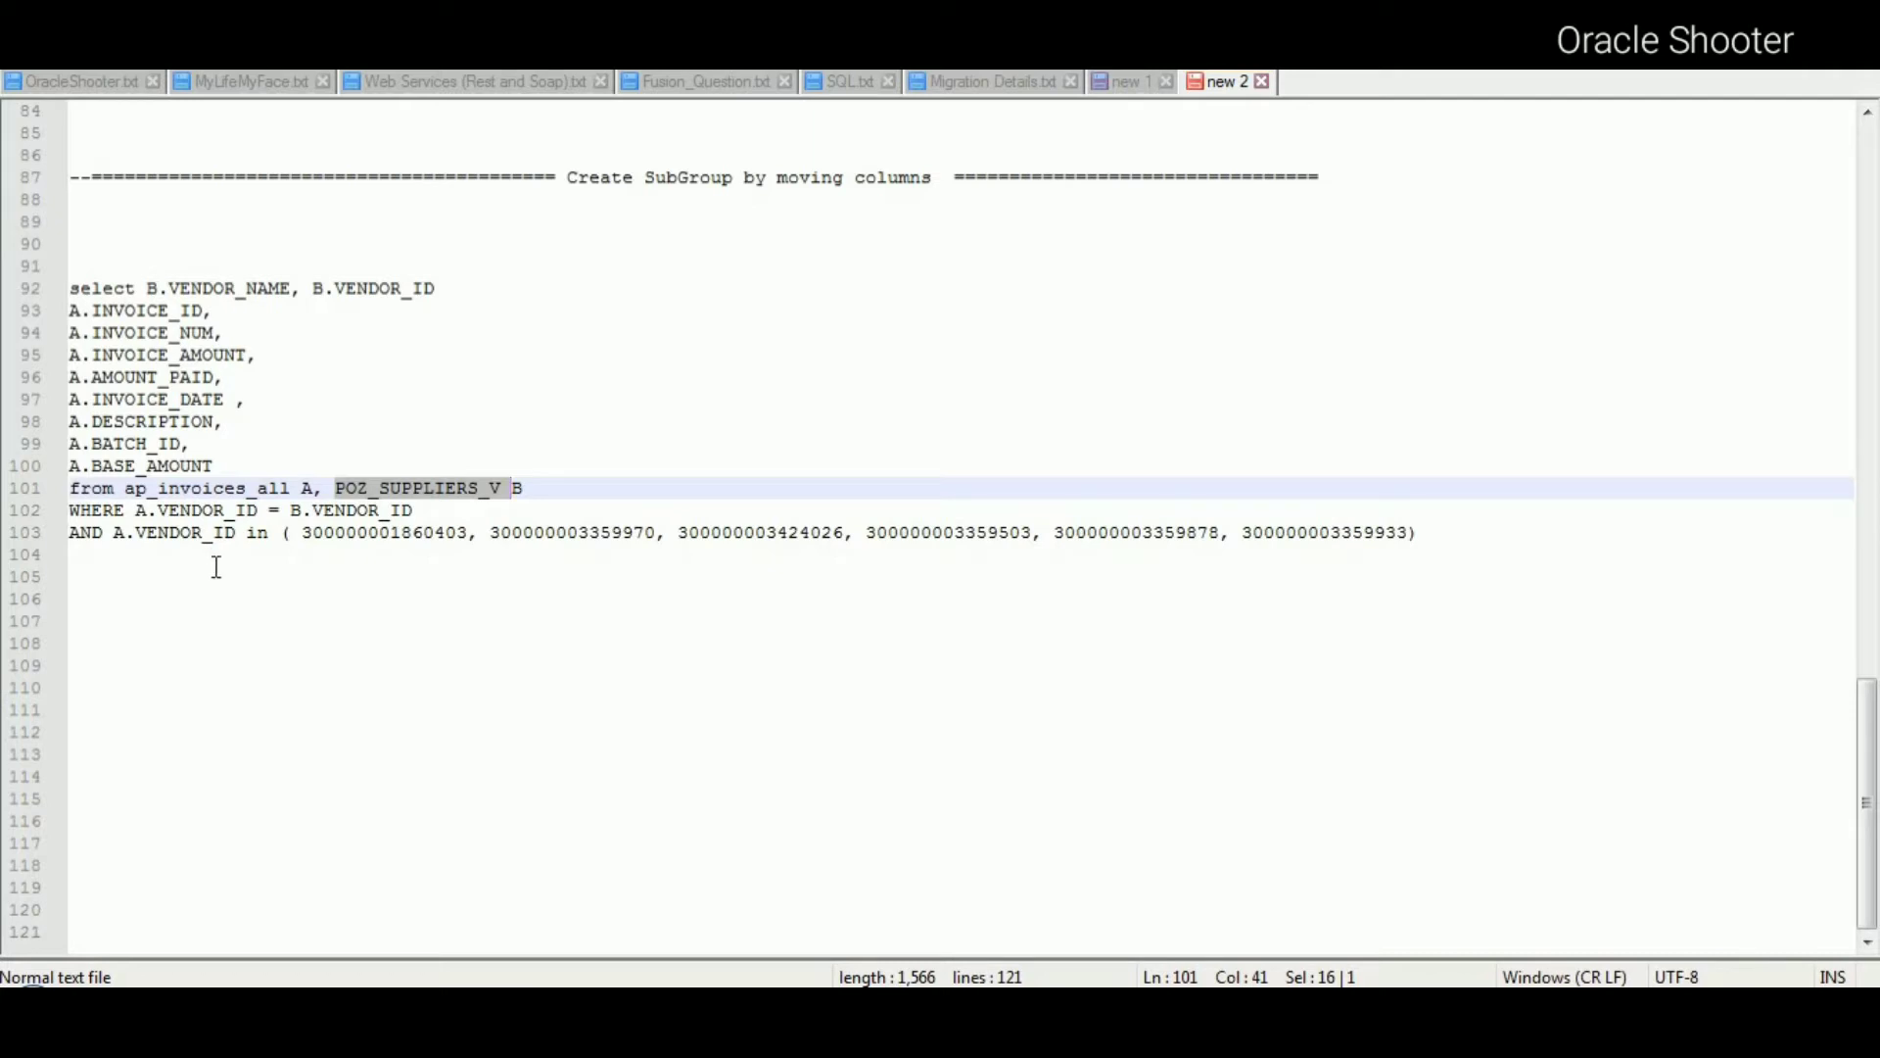
drag(73, 291, 447, 287)
double_click(152, 289)
drag(70, 312, 228, 465)
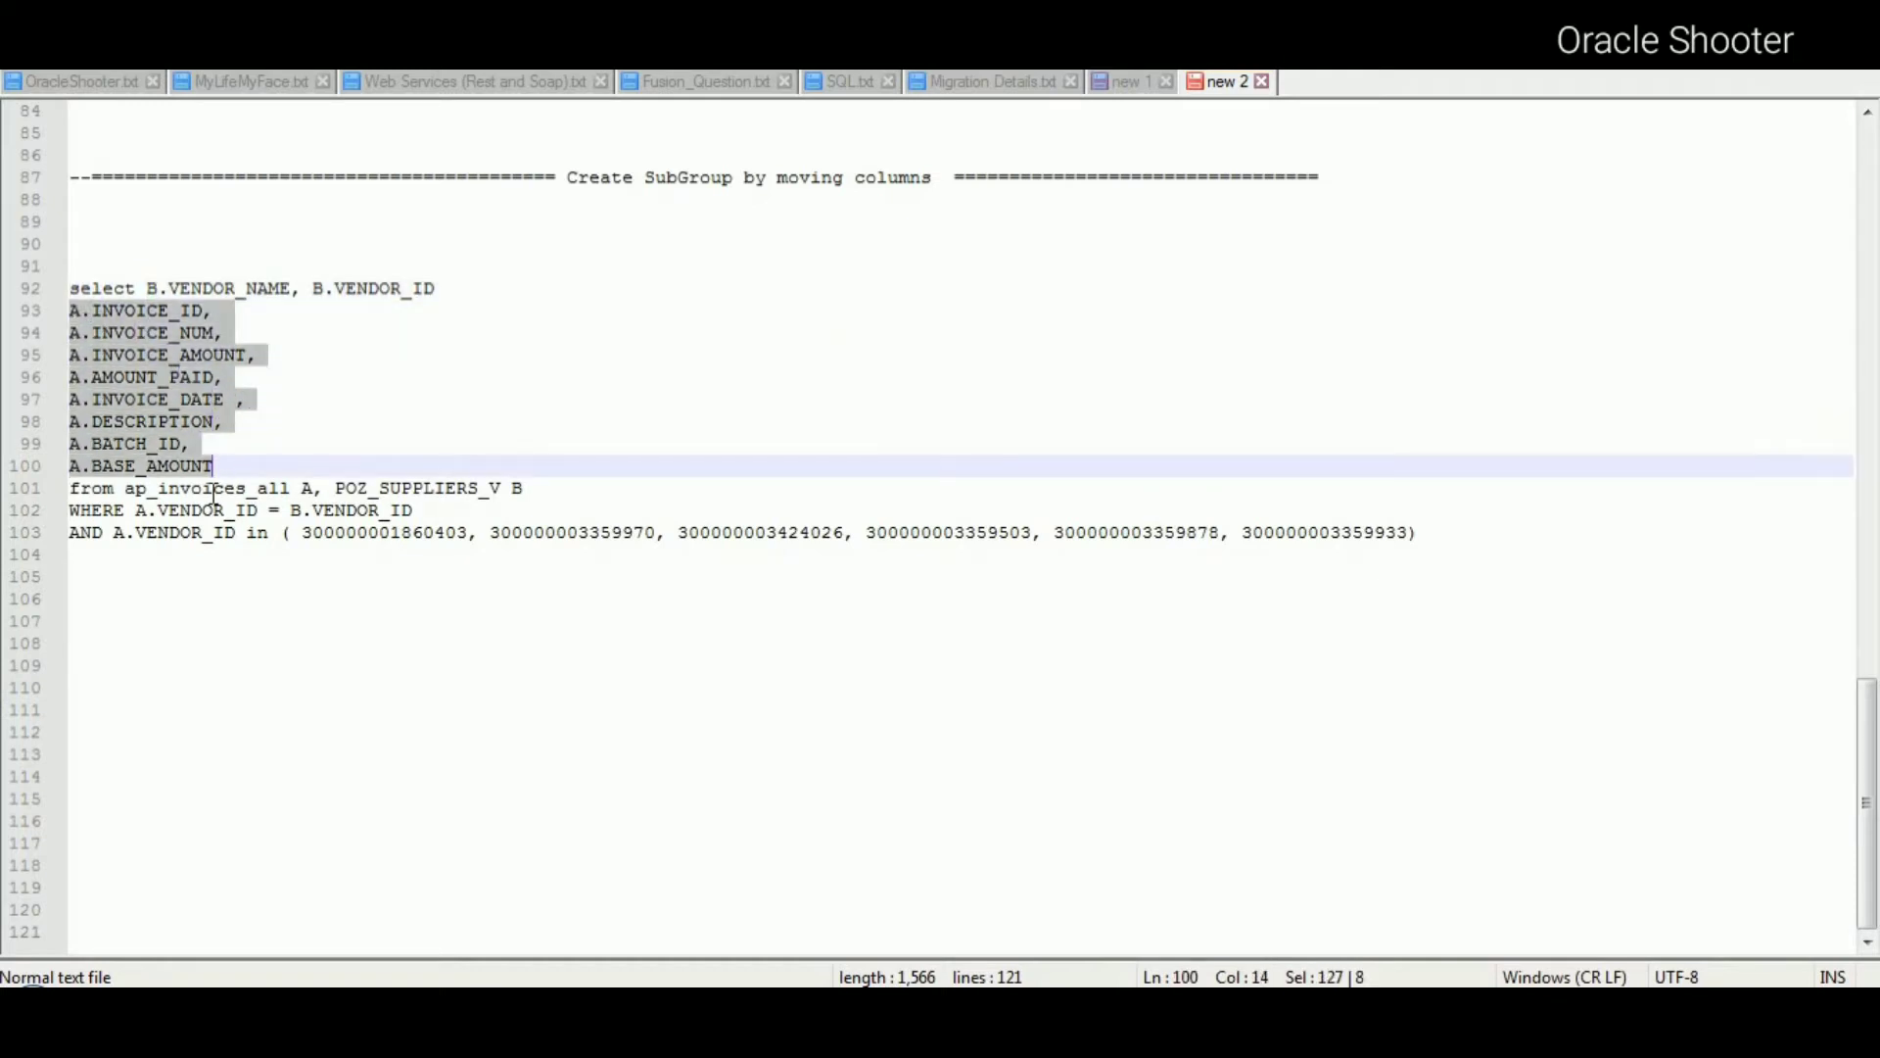
drag(135, 510, 431, 519)
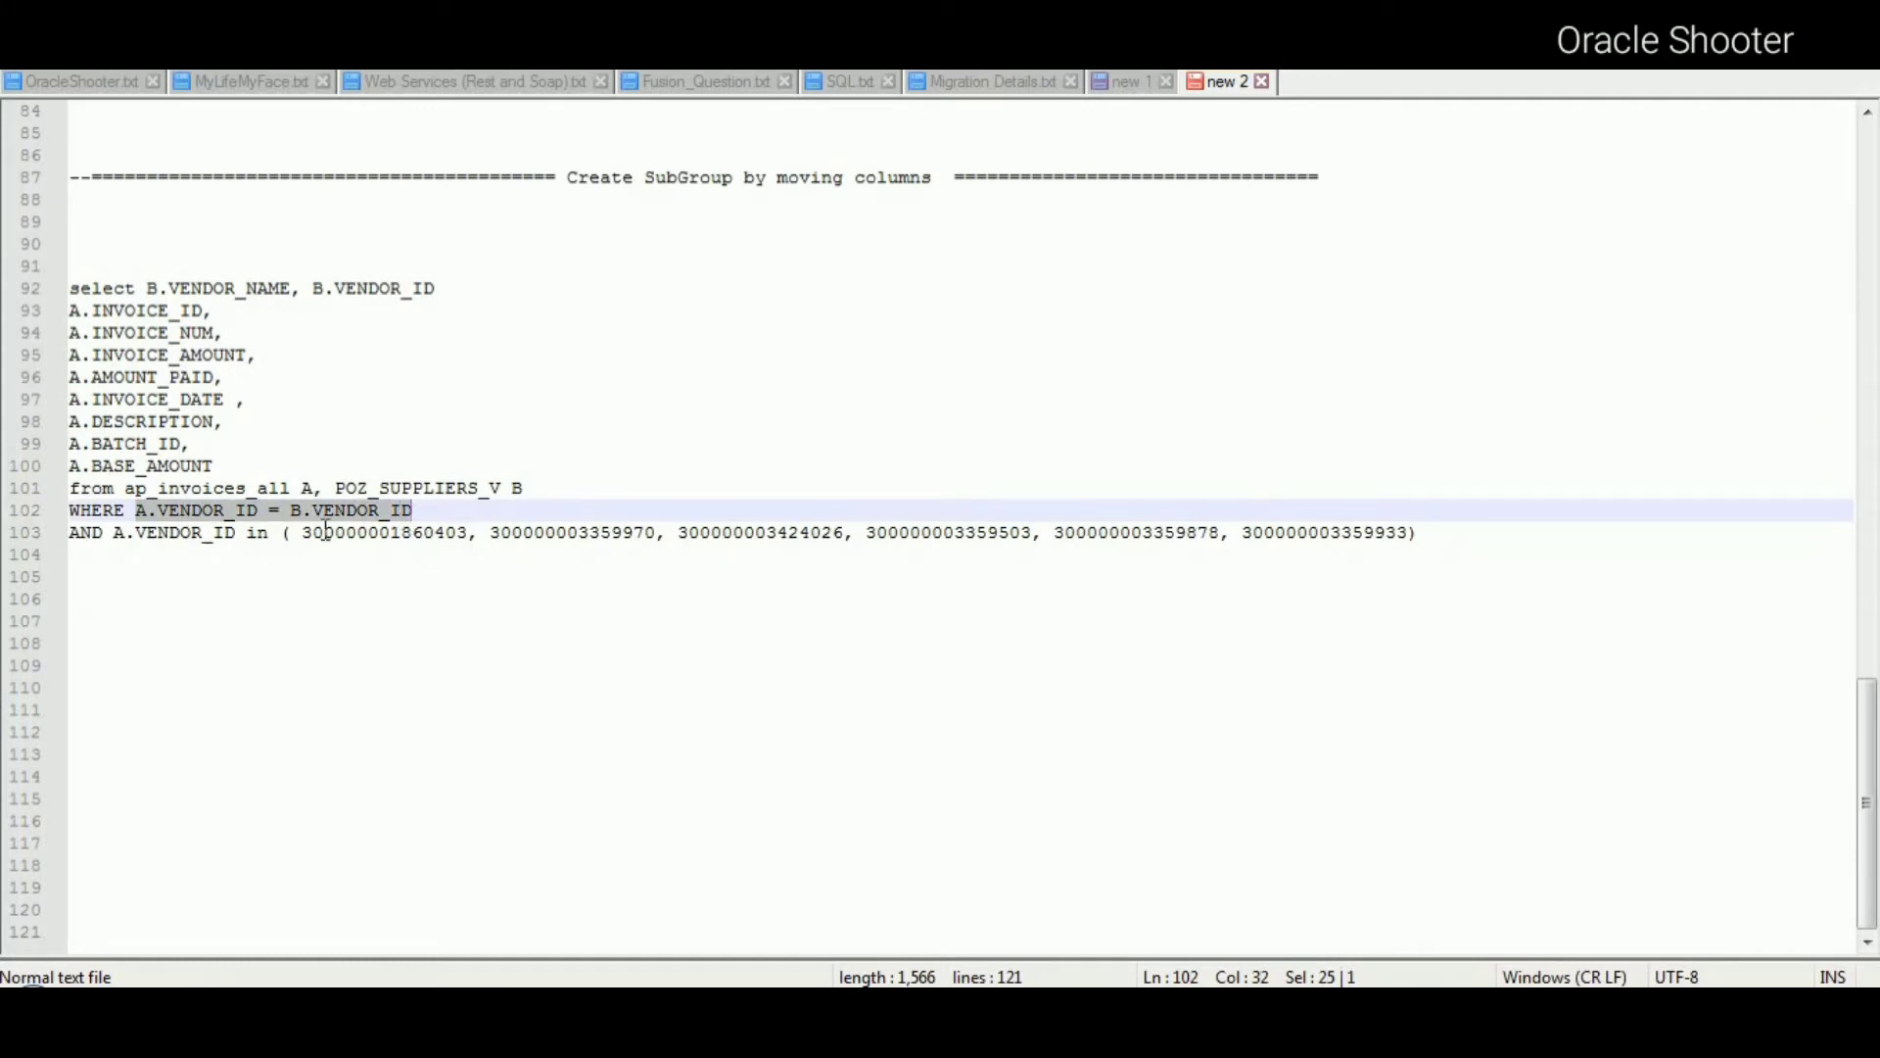
click(193, 573)
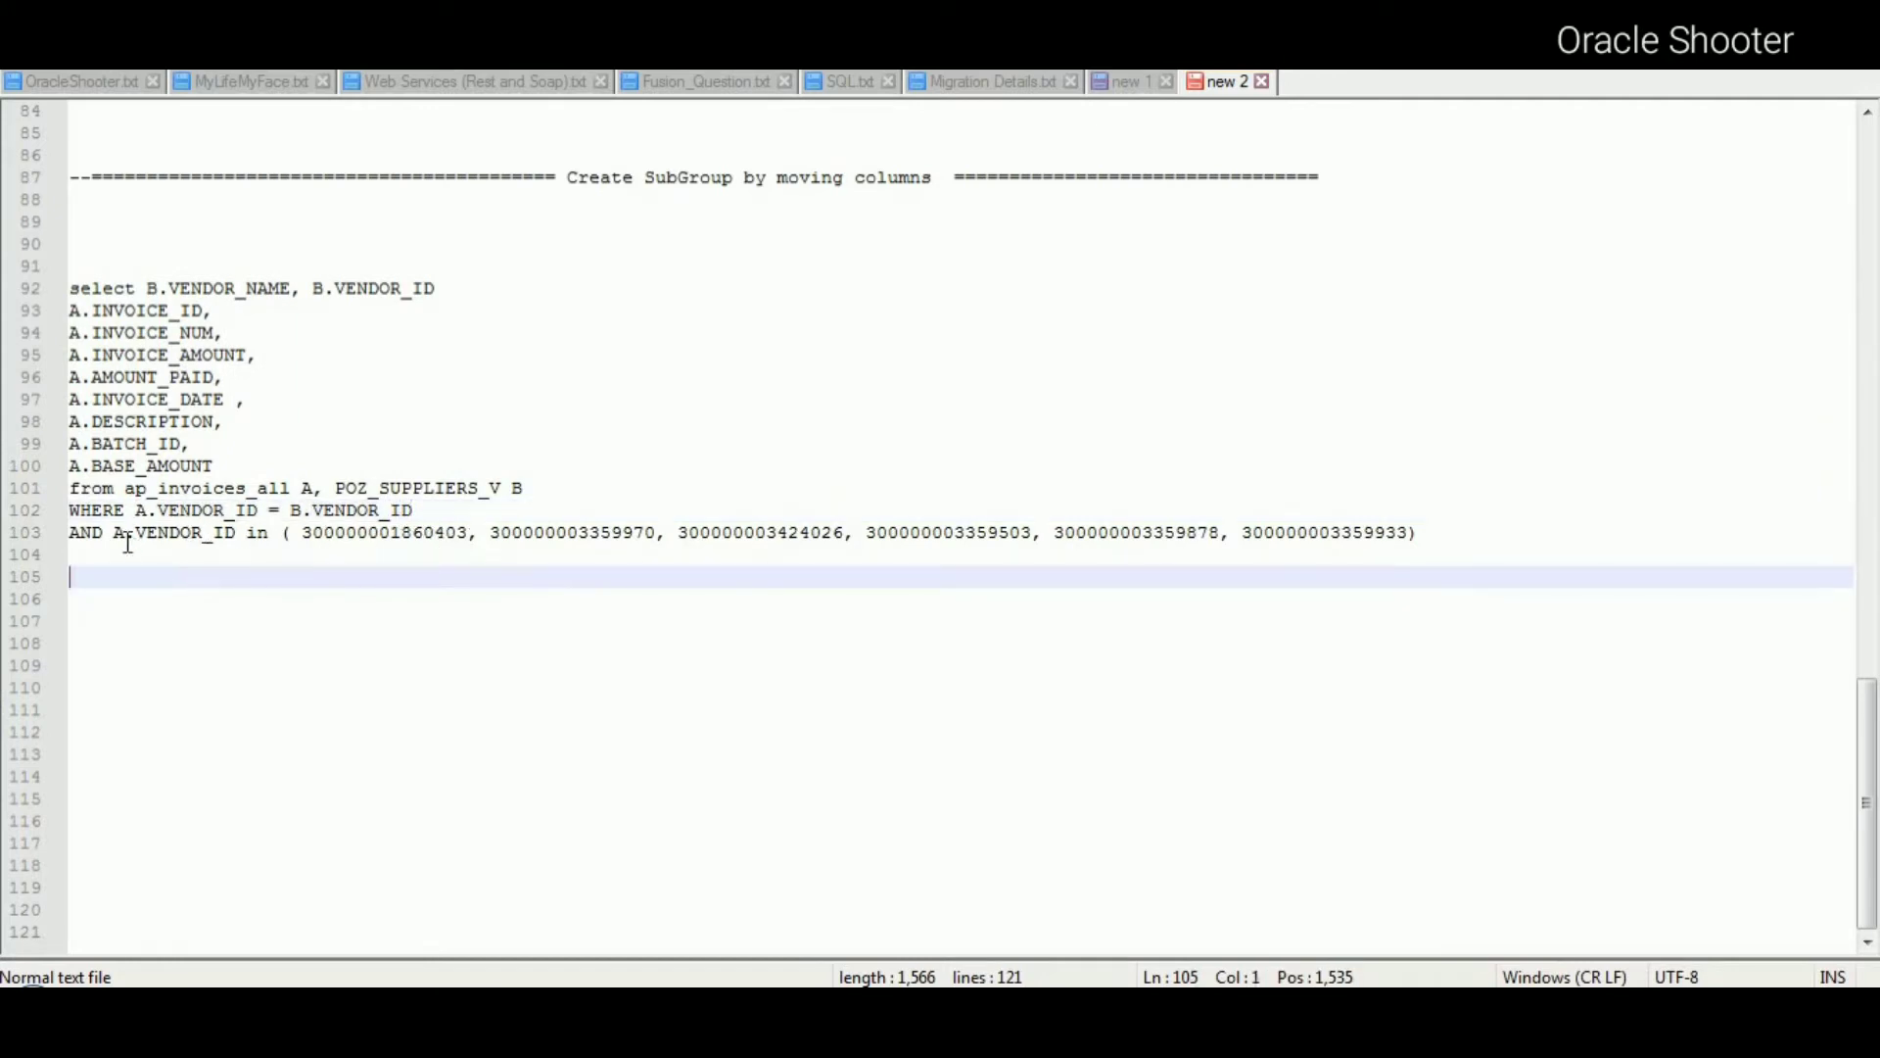
drag(115, 533, 1443, 532)
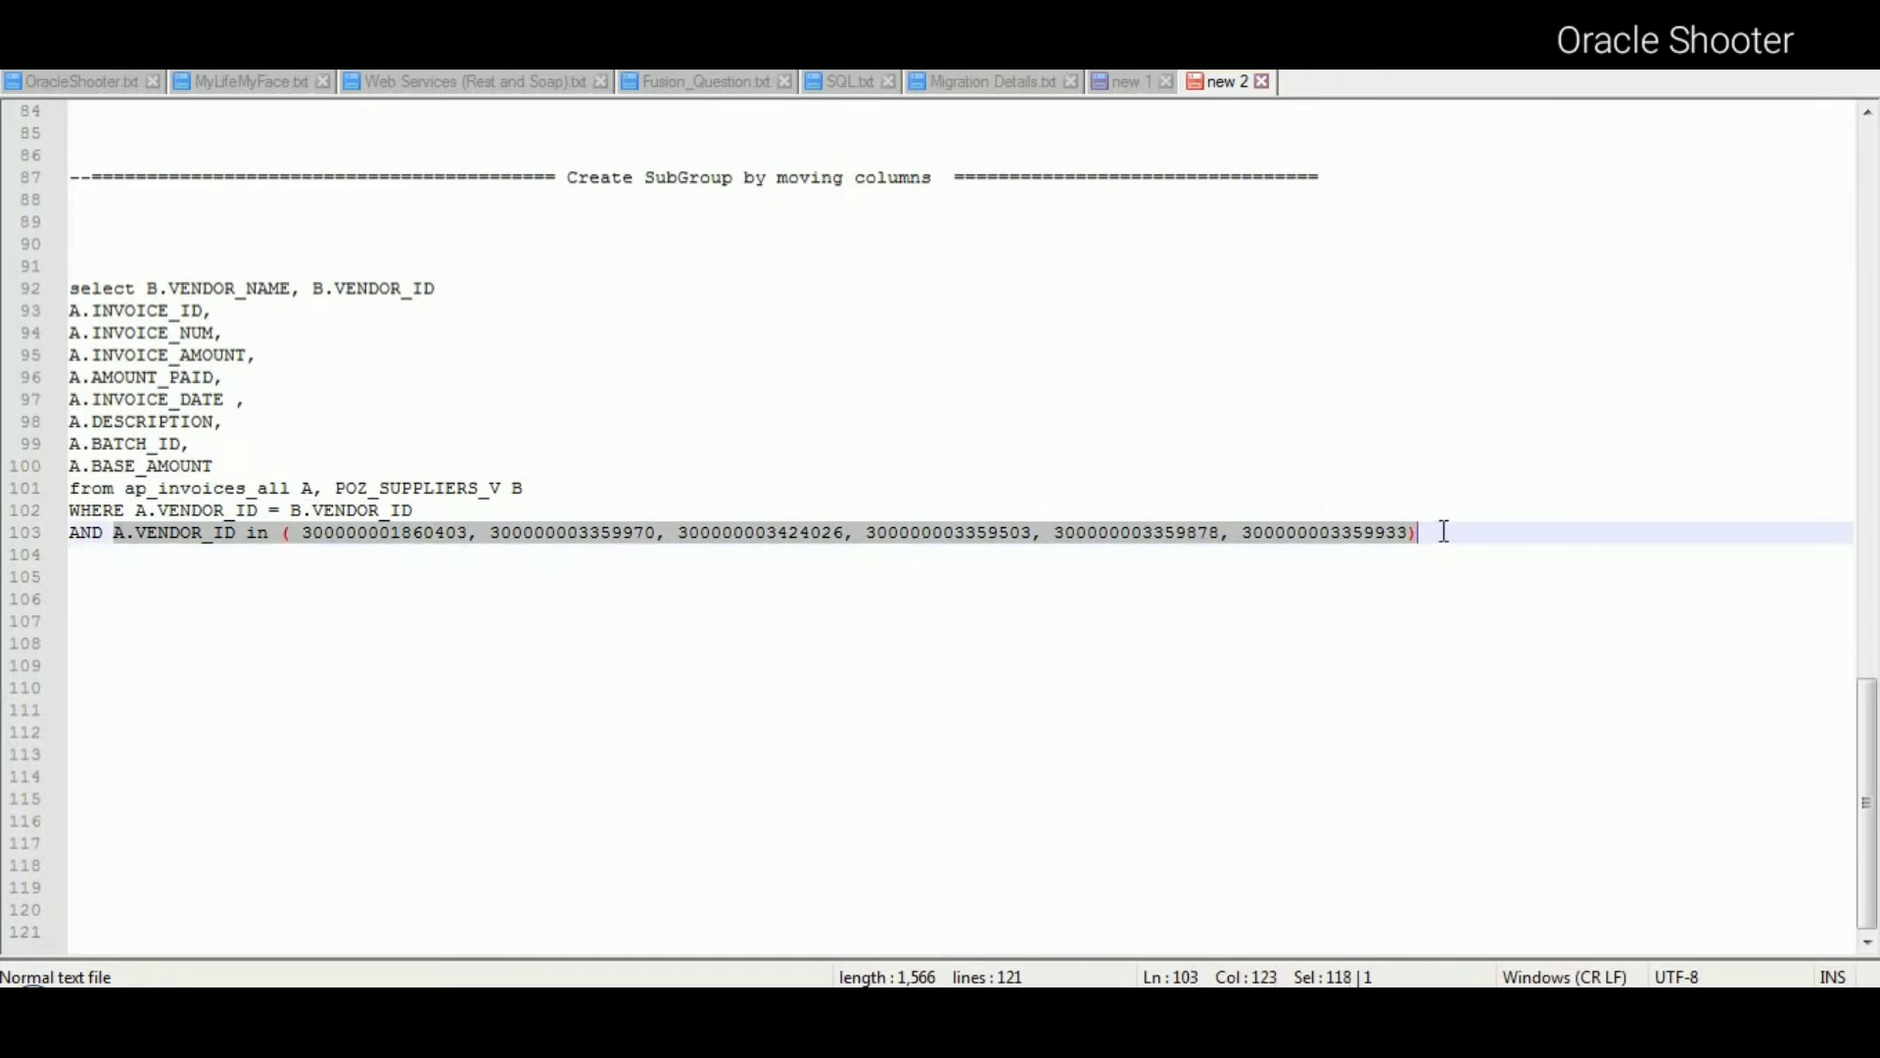
- Copy the complete query joining ap_invoices_all and POZ_SUPPLIERS_V, and switch back to the data model in the browser
click(111, 578)
drag(82, 557, 68, 288)
key(ctrl+c)
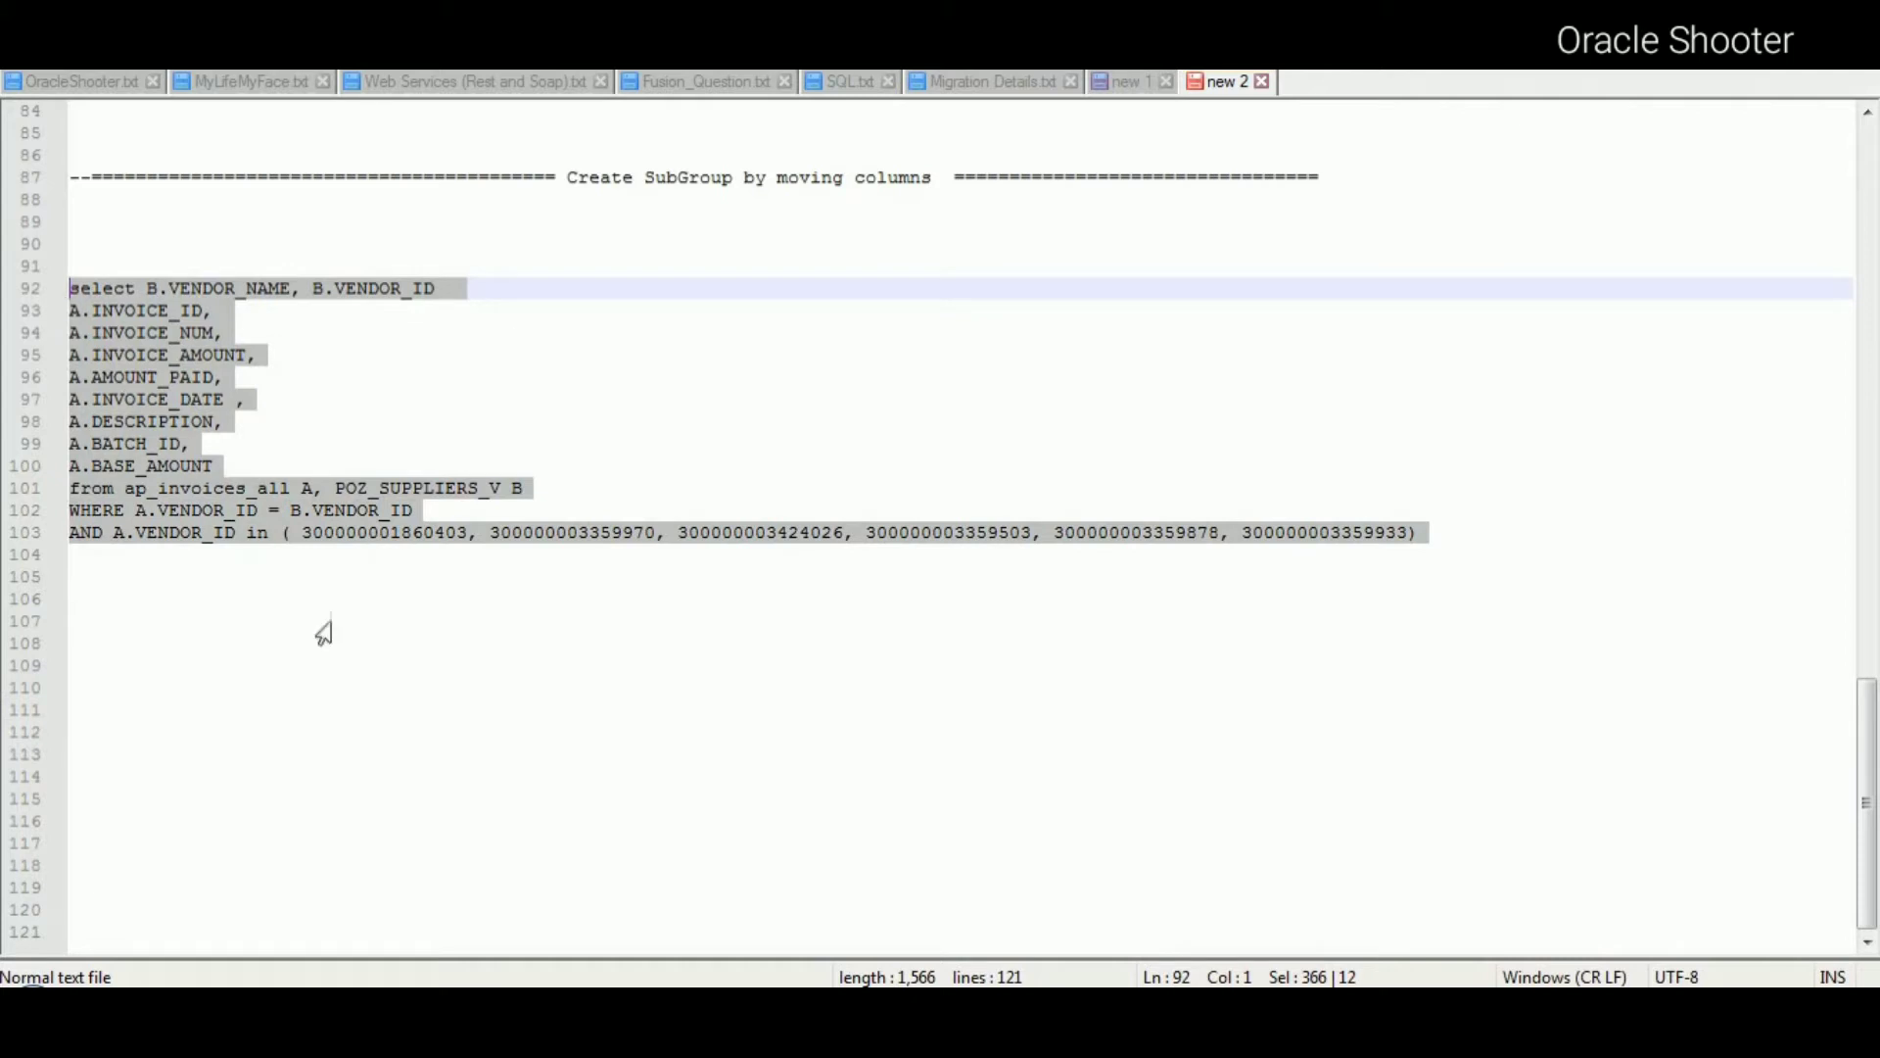
key(alt+Tab)
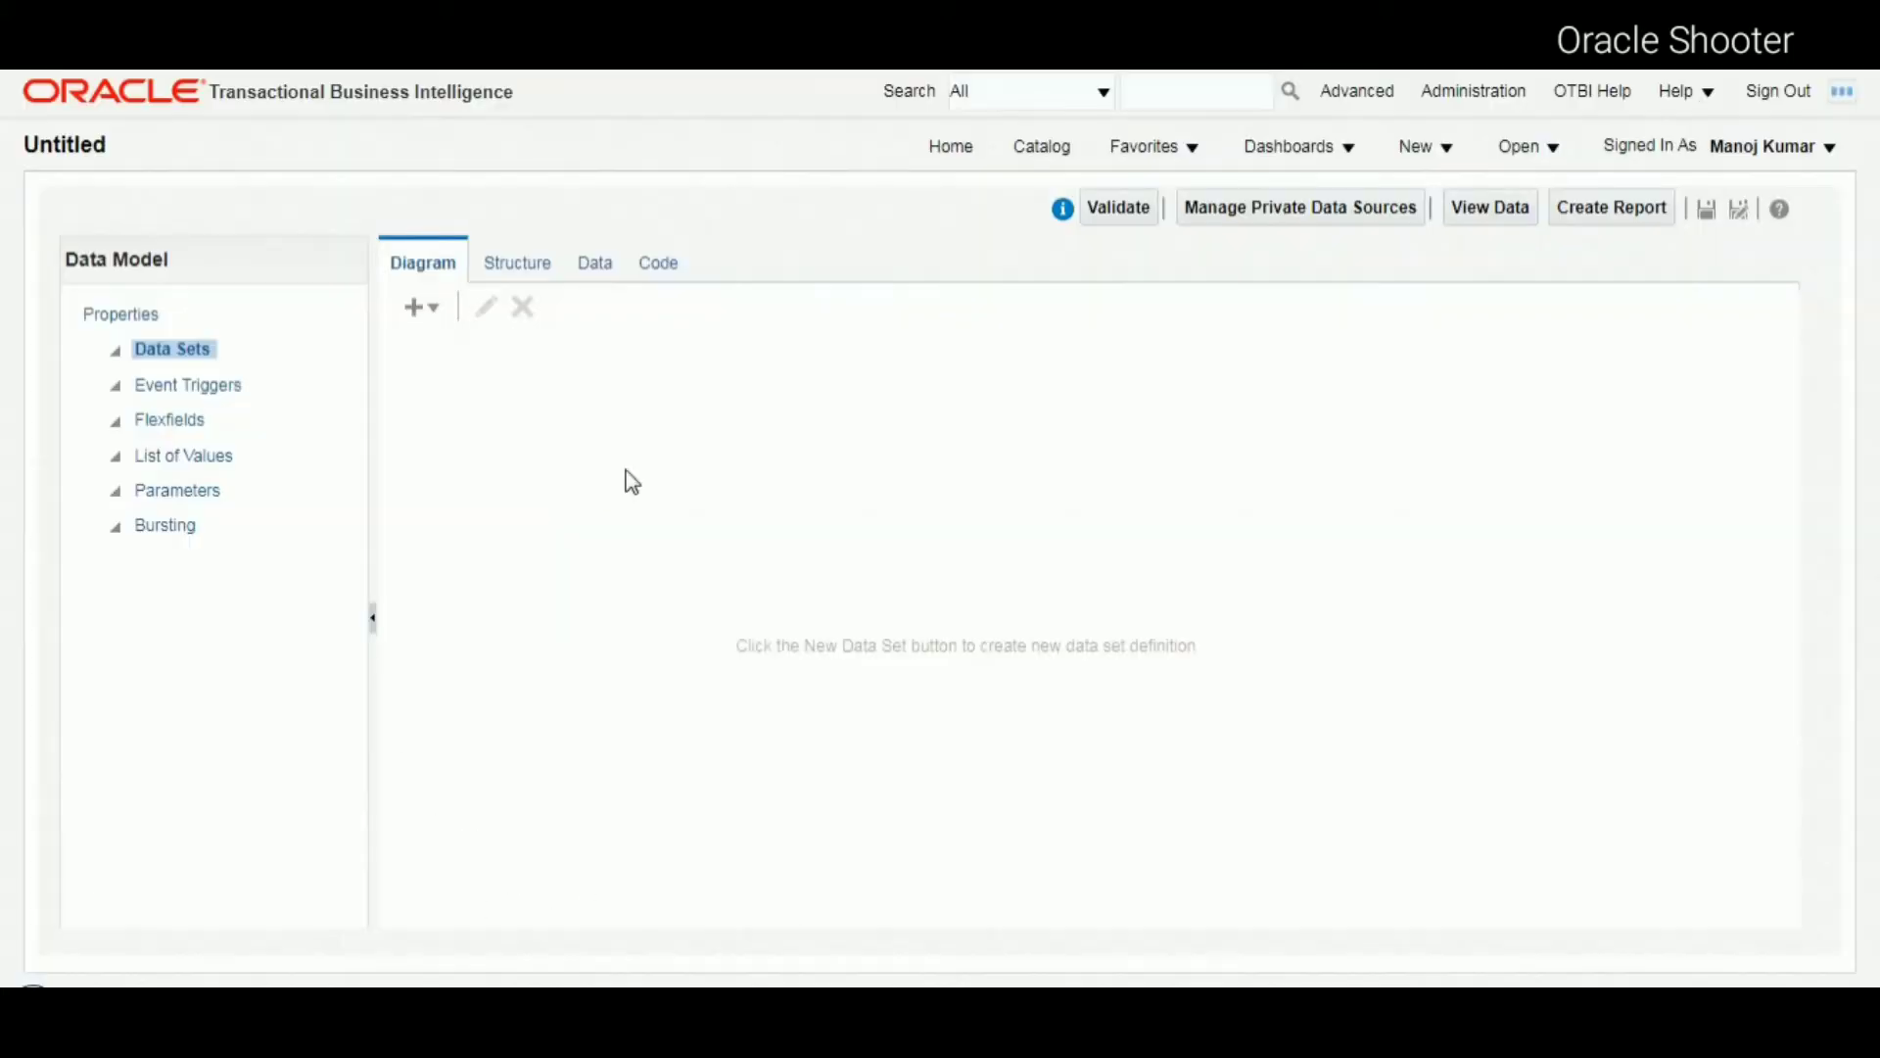
- Start a SQL Query data set named M_D_Query using the ApplicationDB_FSCM data source
click(420, 308)
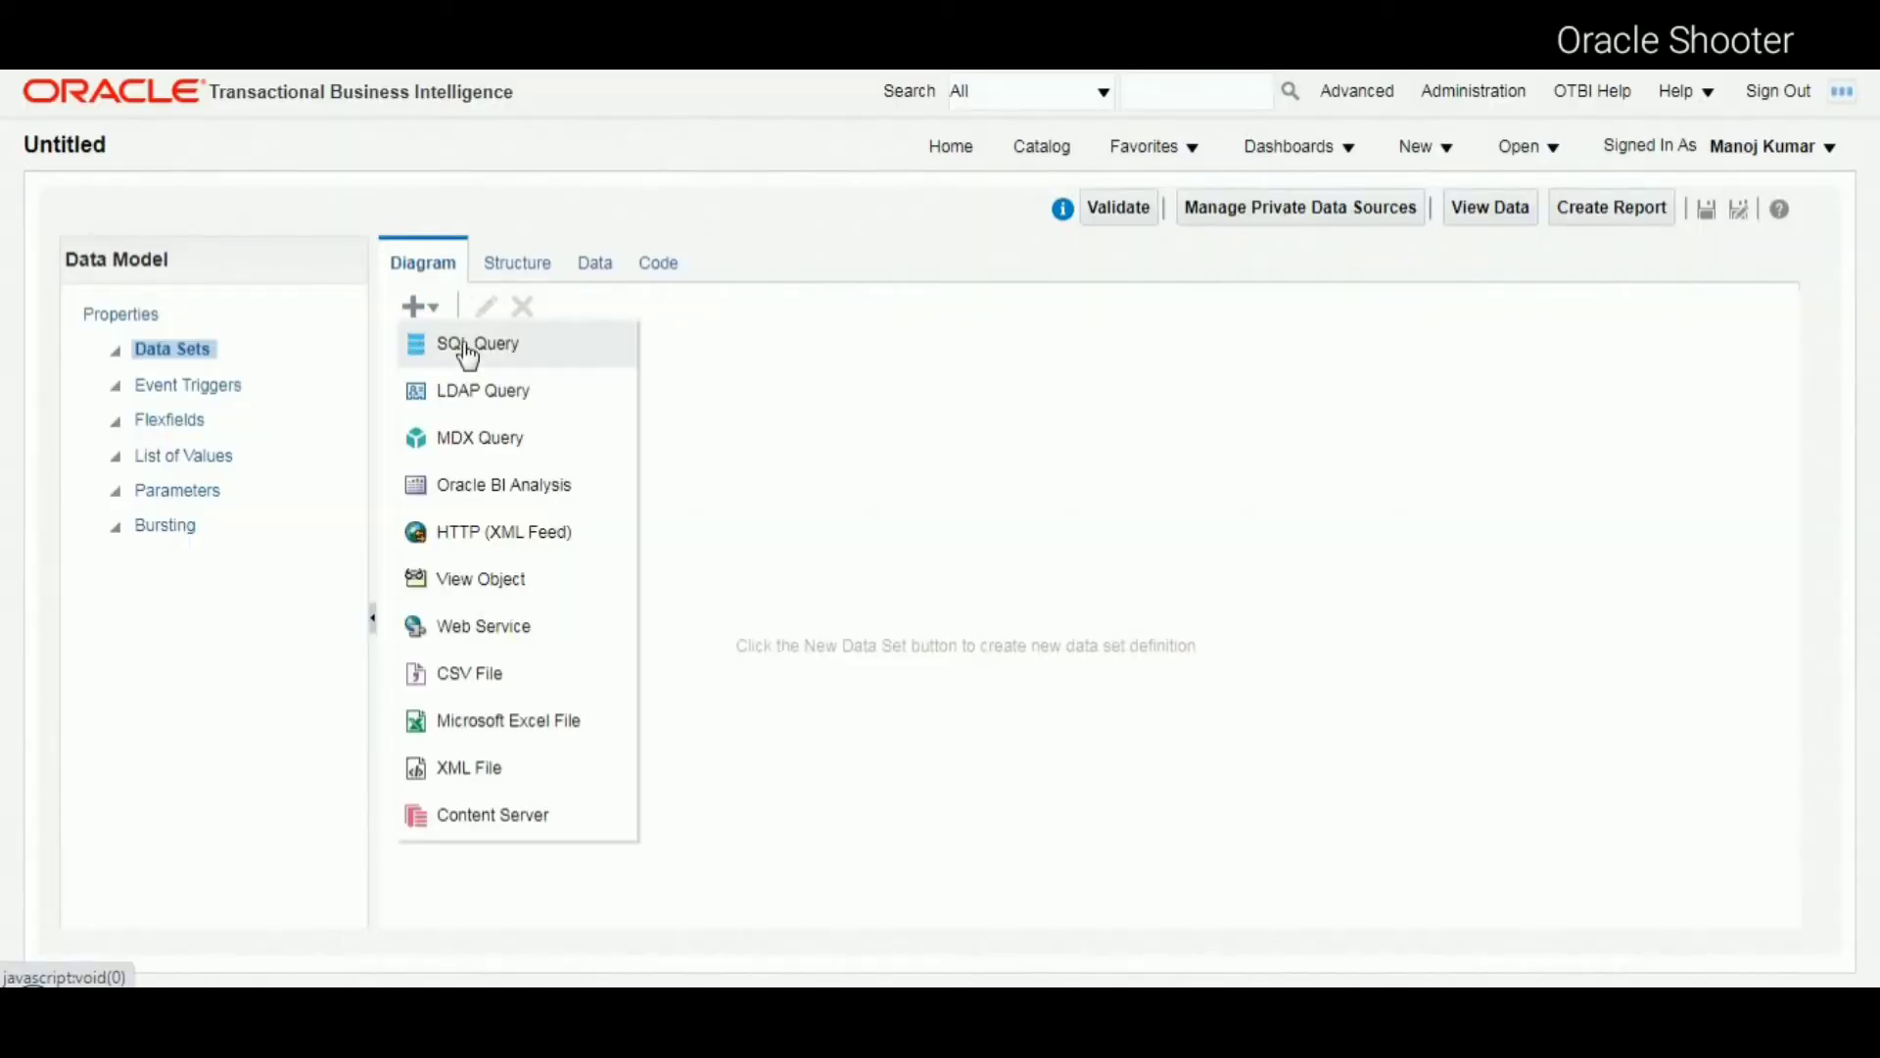
click(461, 347)
click(796, 349)
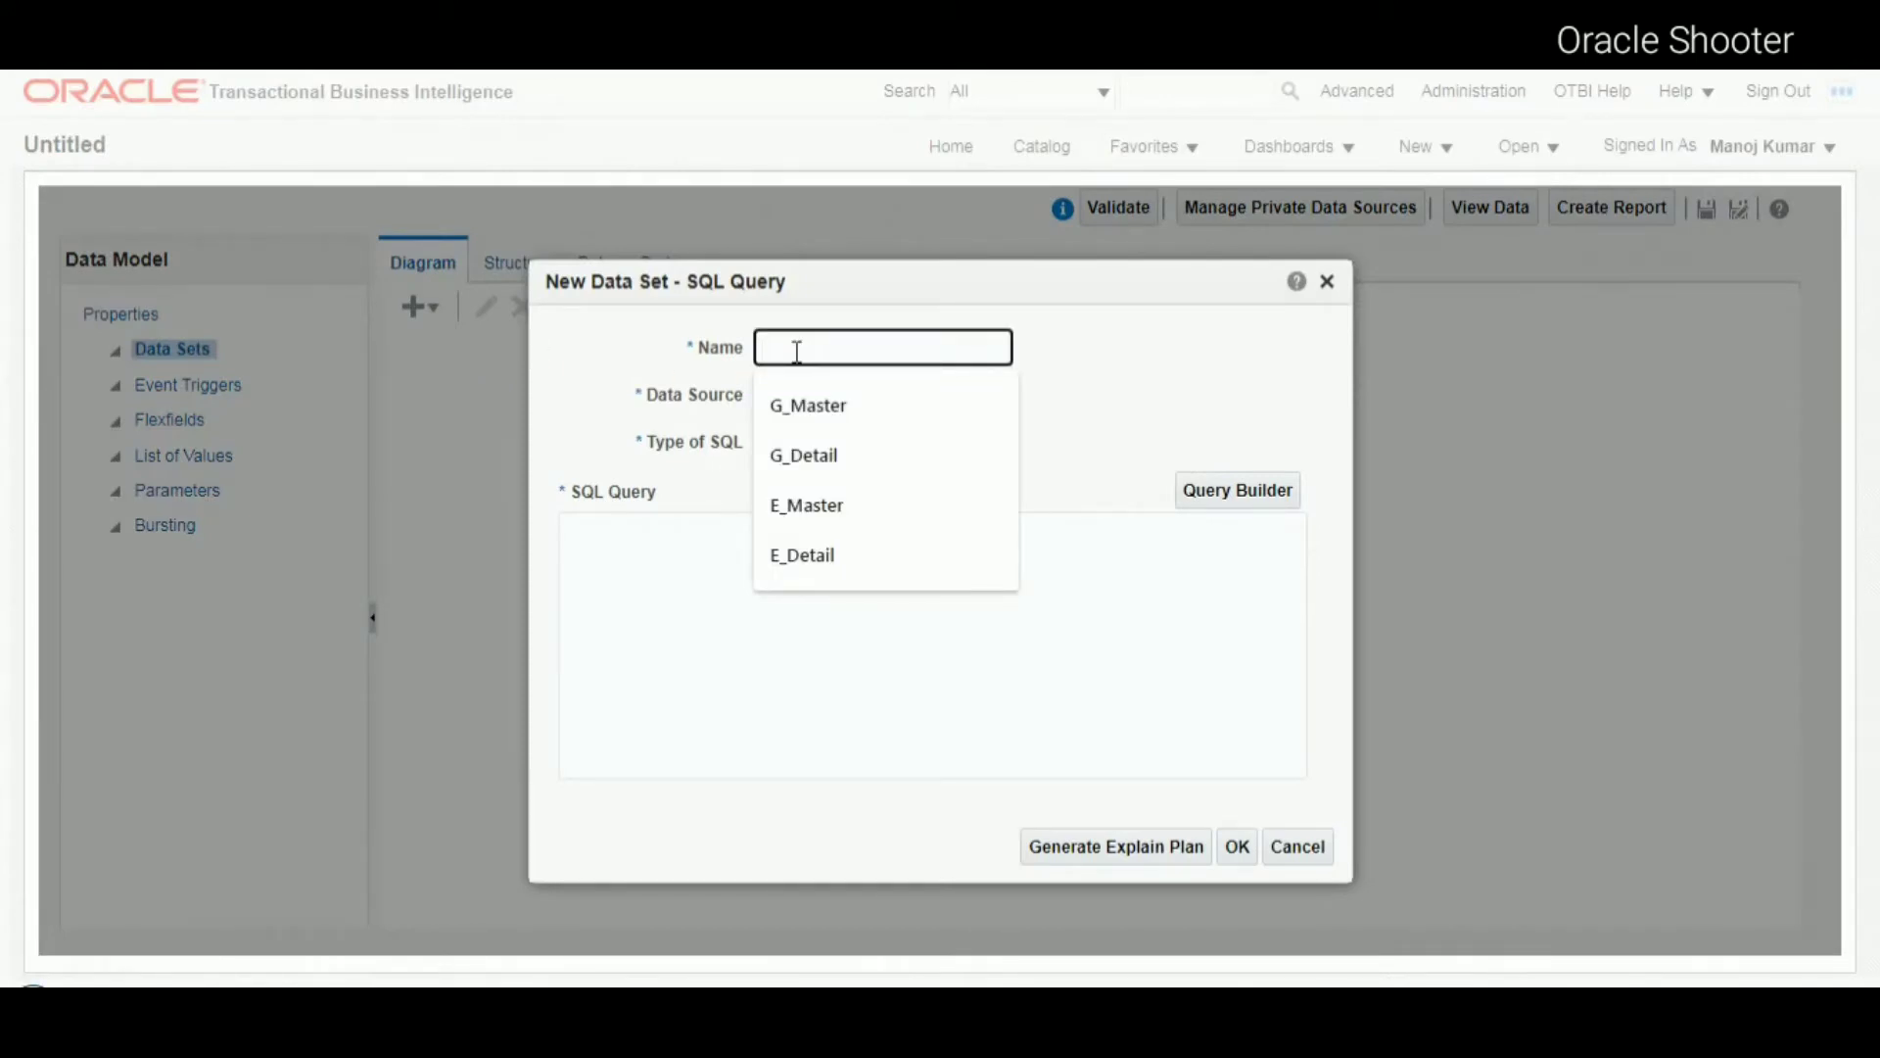
text(M)
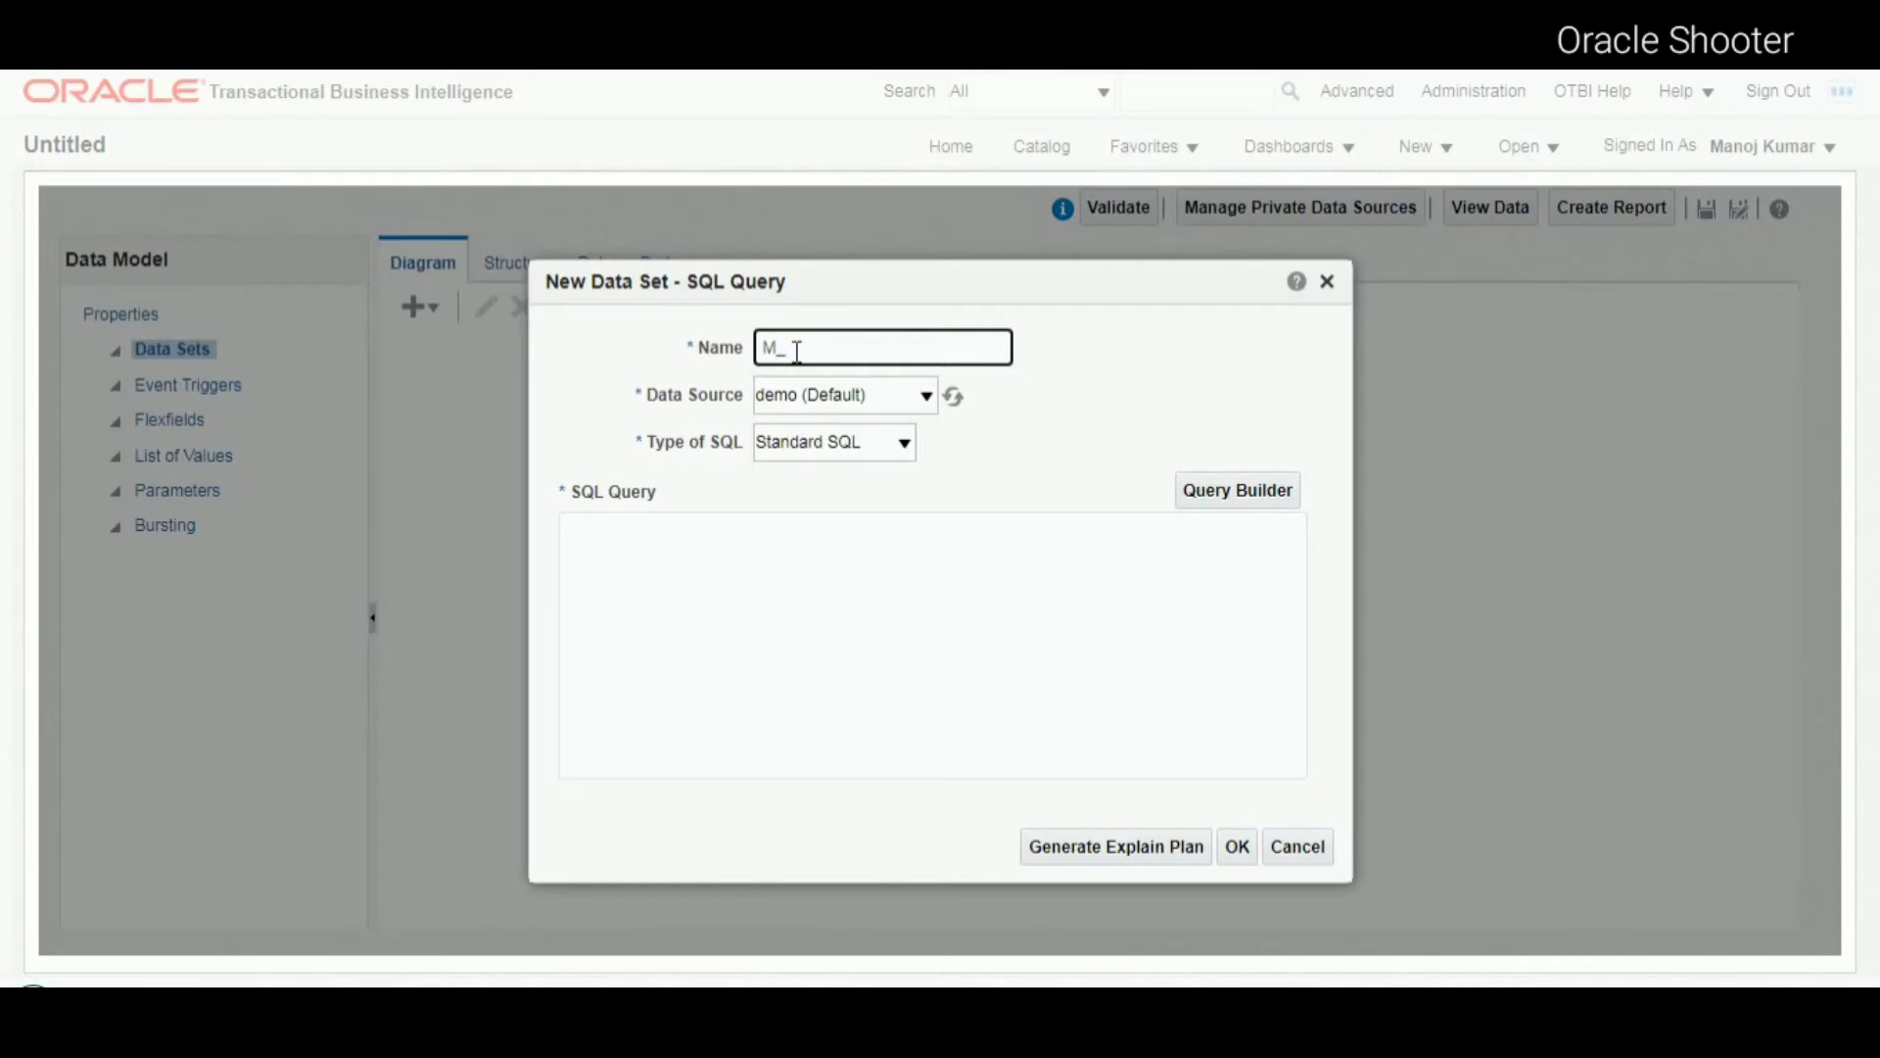
text(_D_Quer)
click(854, 408)
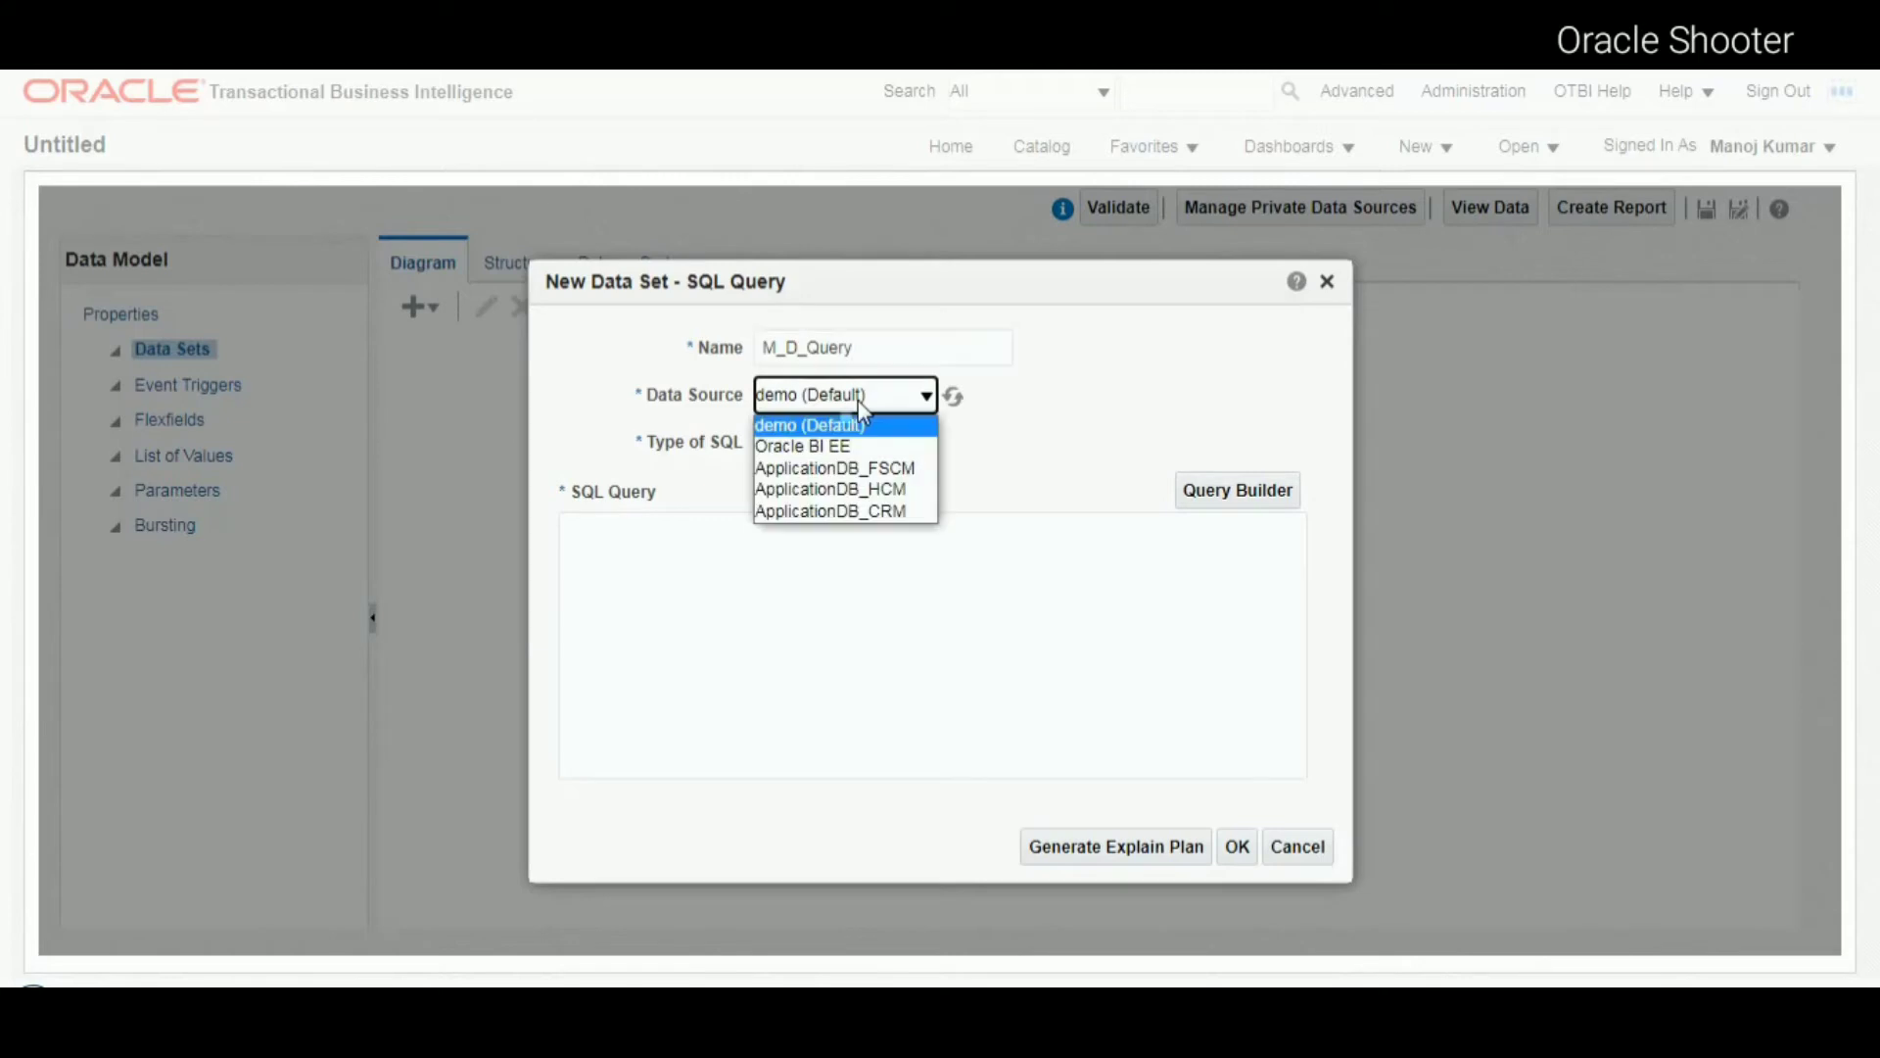
click(901, 469)
- Paste the copied query into the data set, add a comma after B.VENDOR_ID, and accept the data set
click(894, 570)
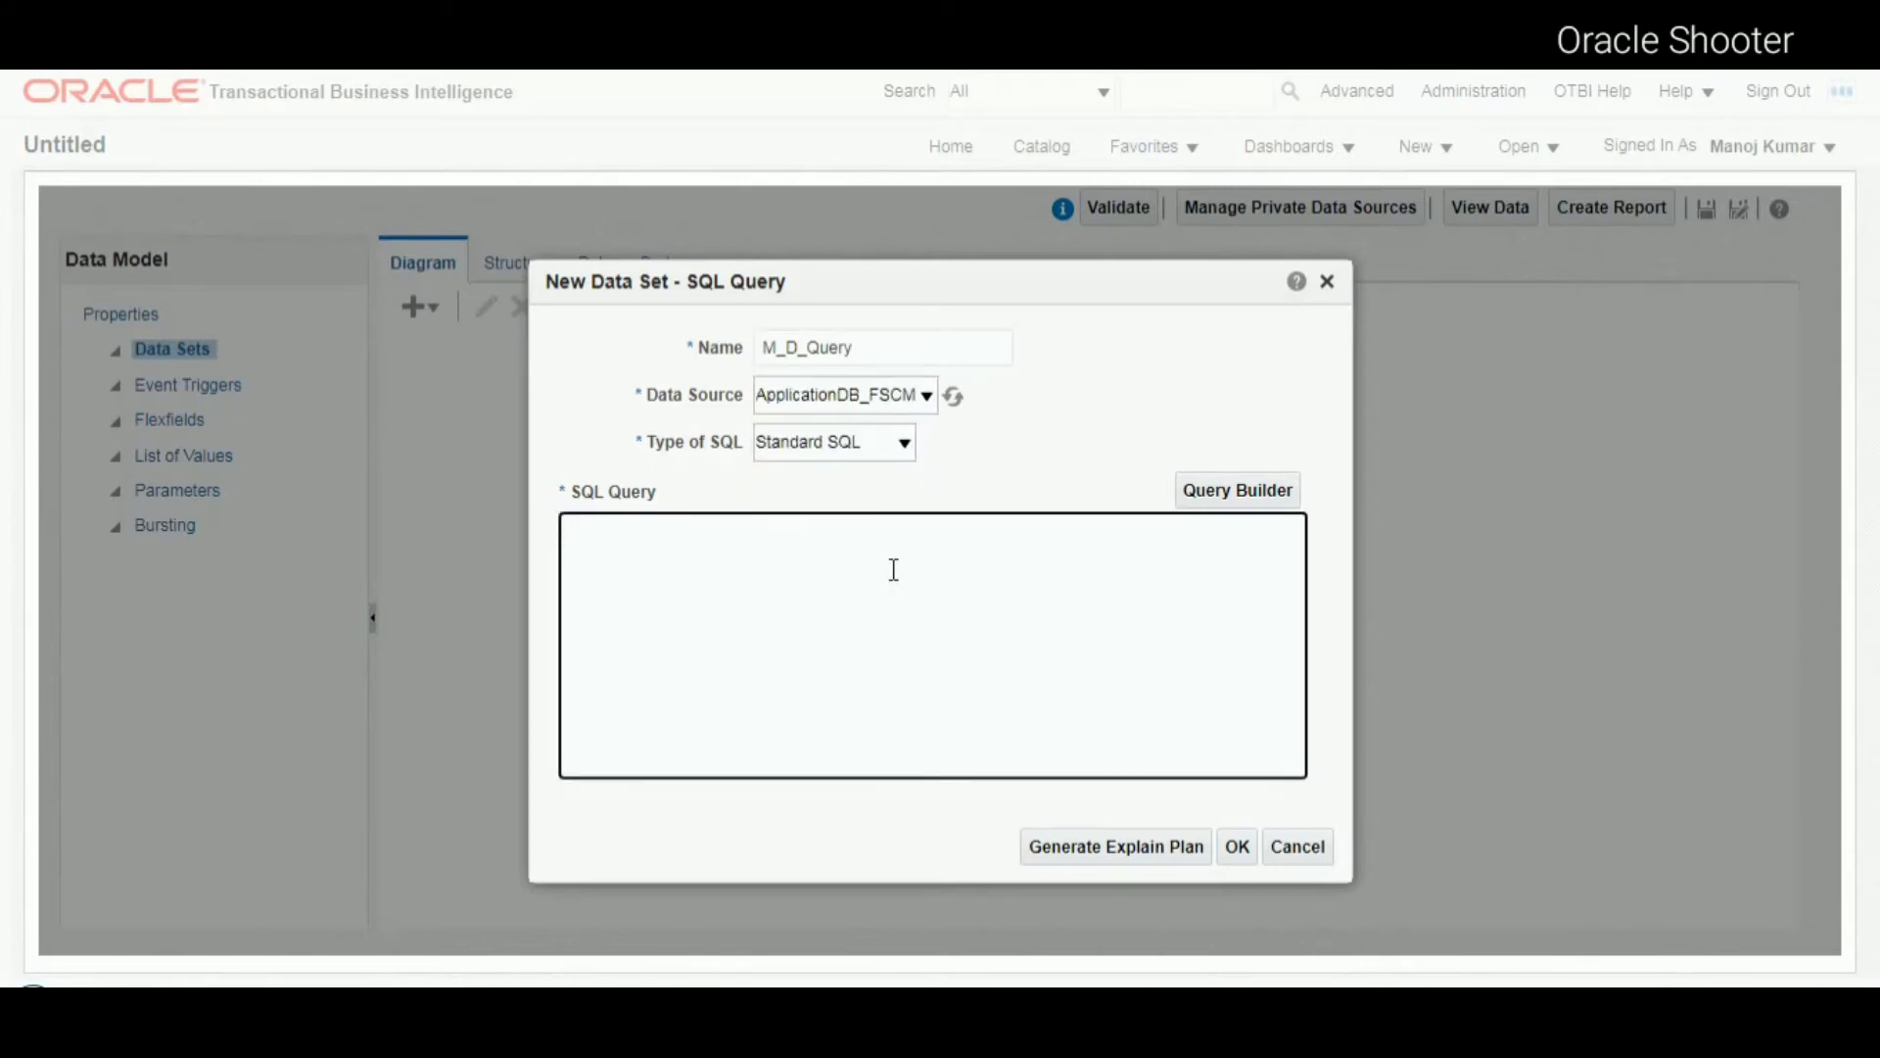
key(ctrl+v)
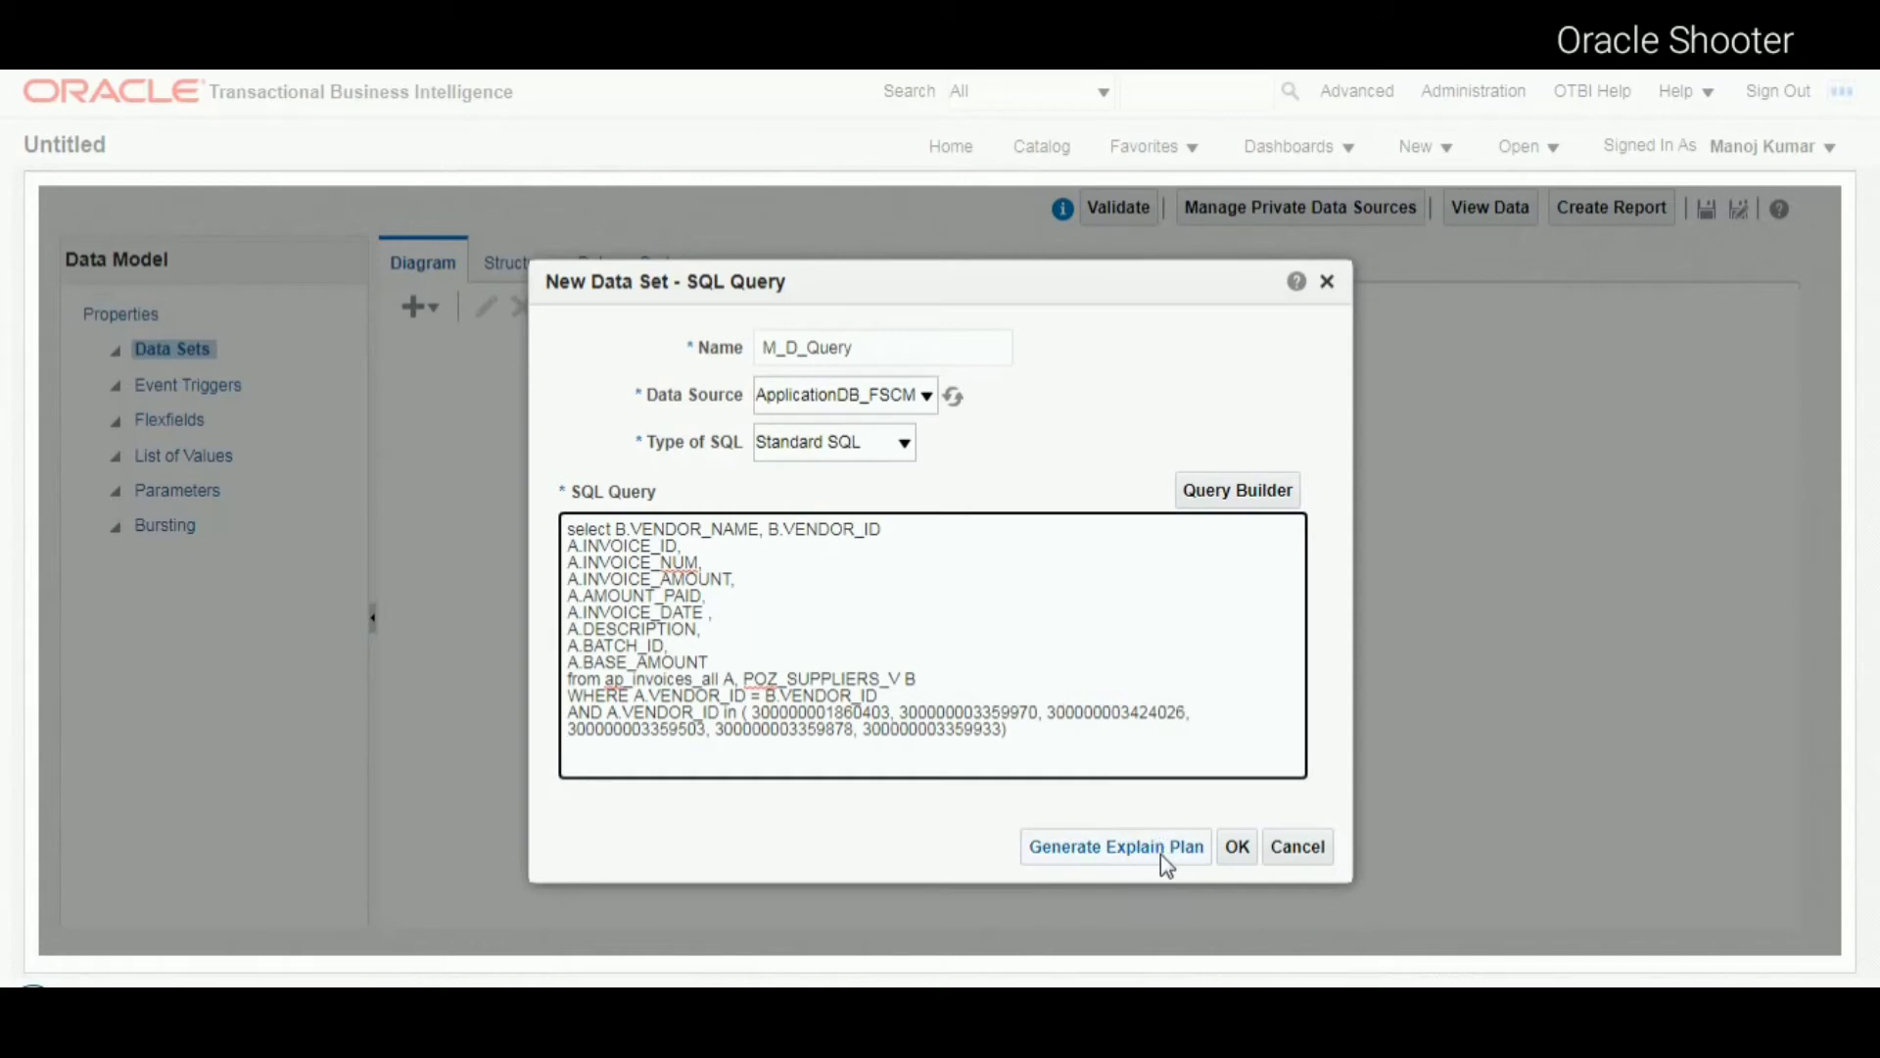
click(1238, 848)
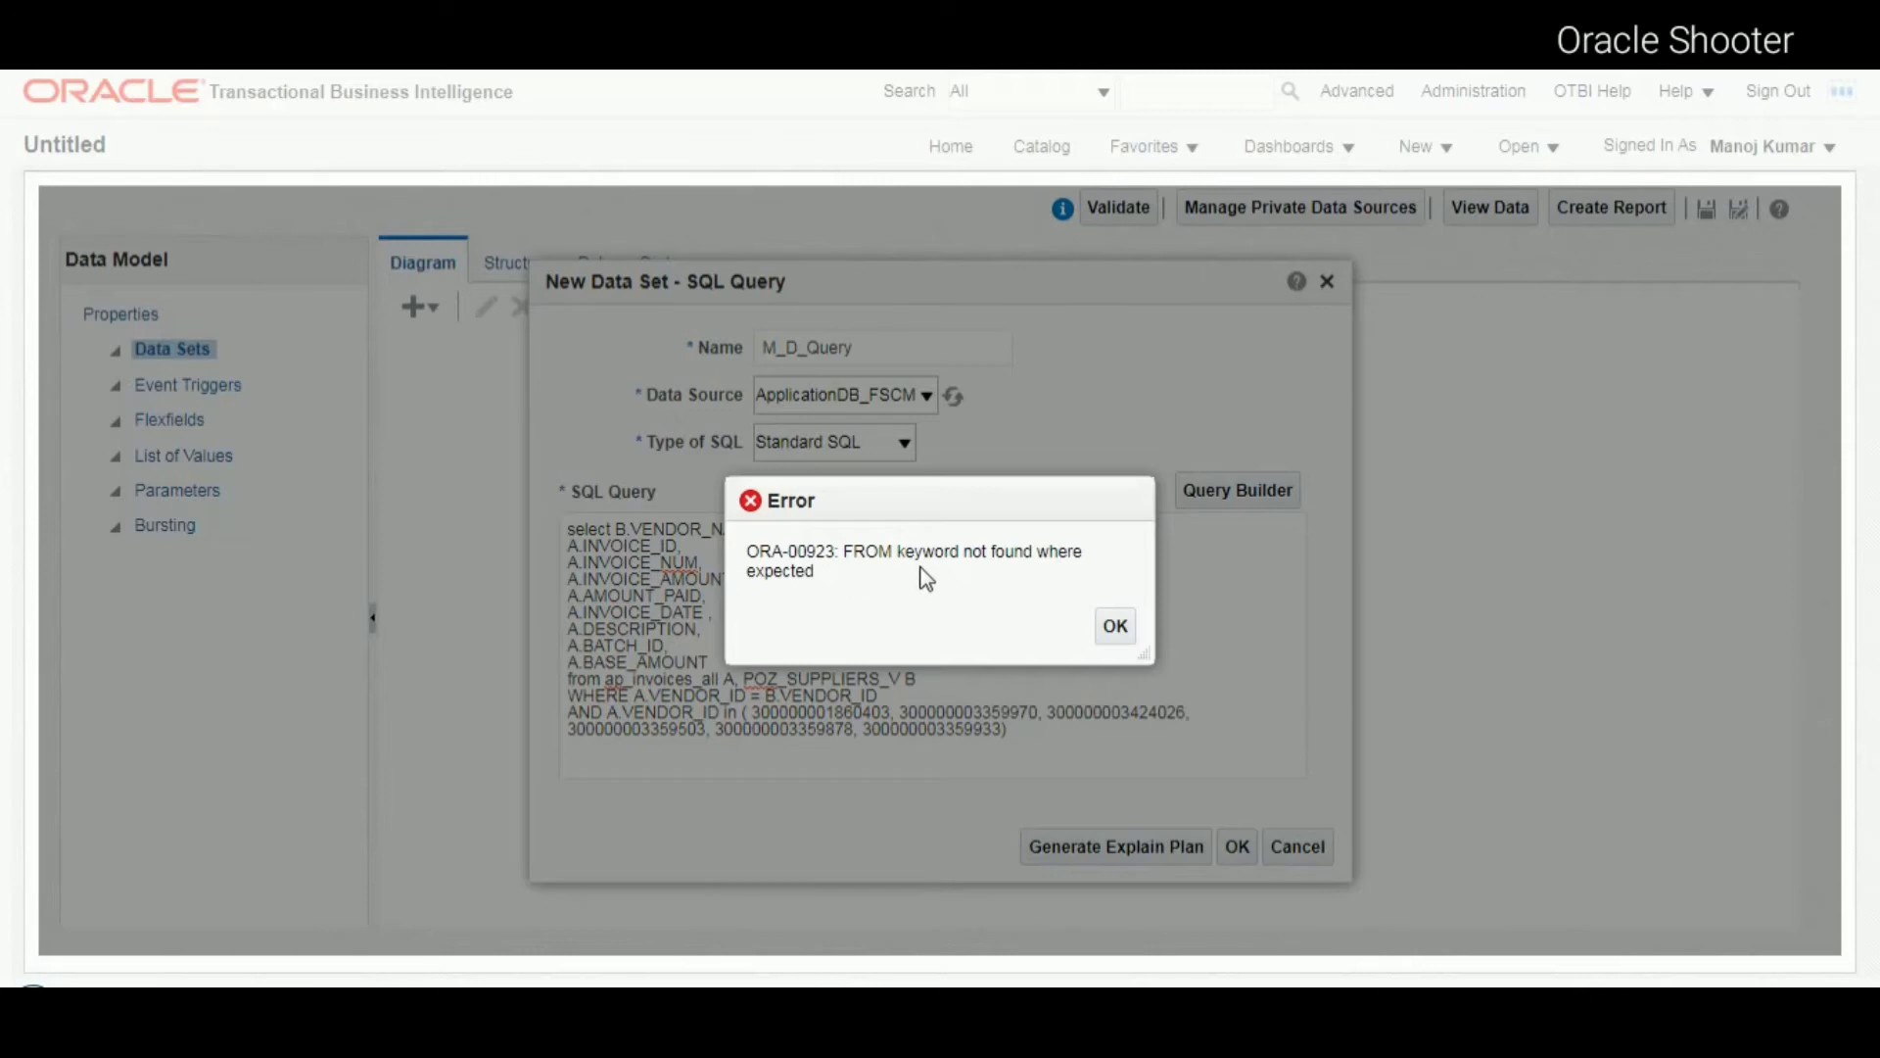
click(1121, 632)
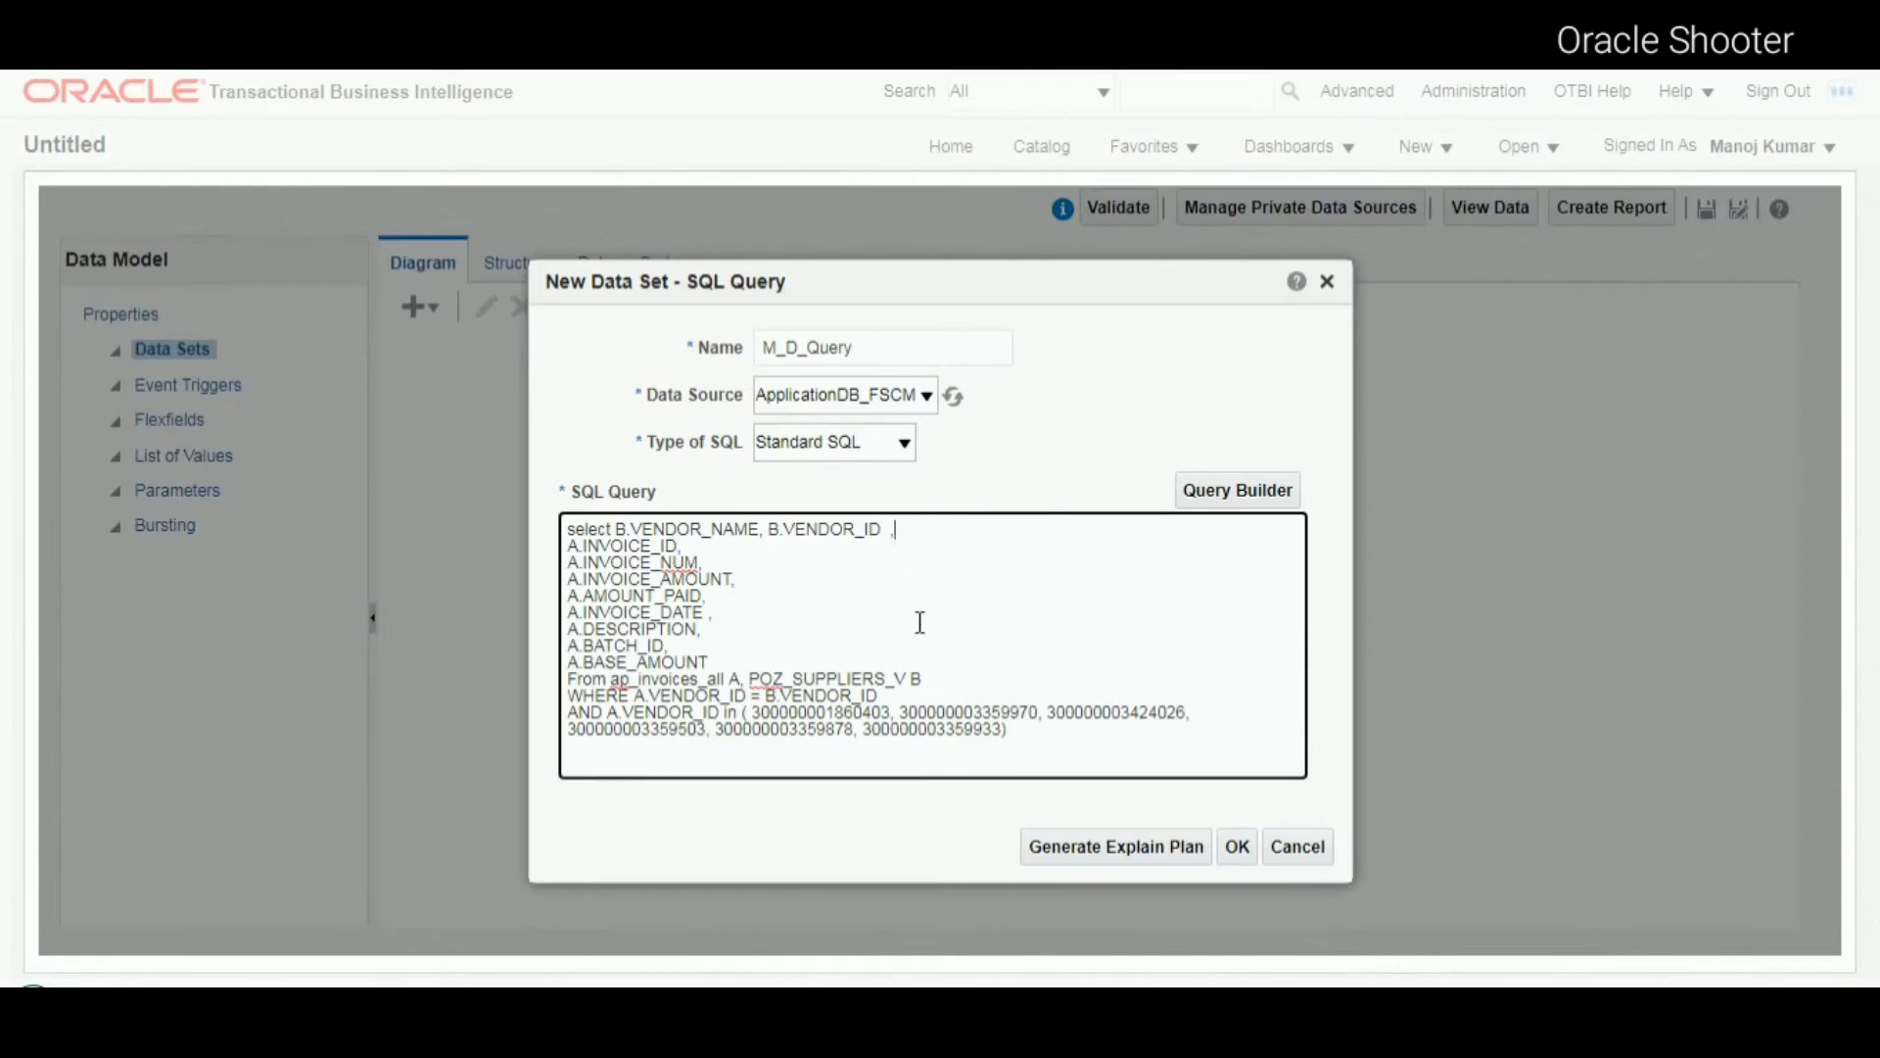
click(1238, 849)
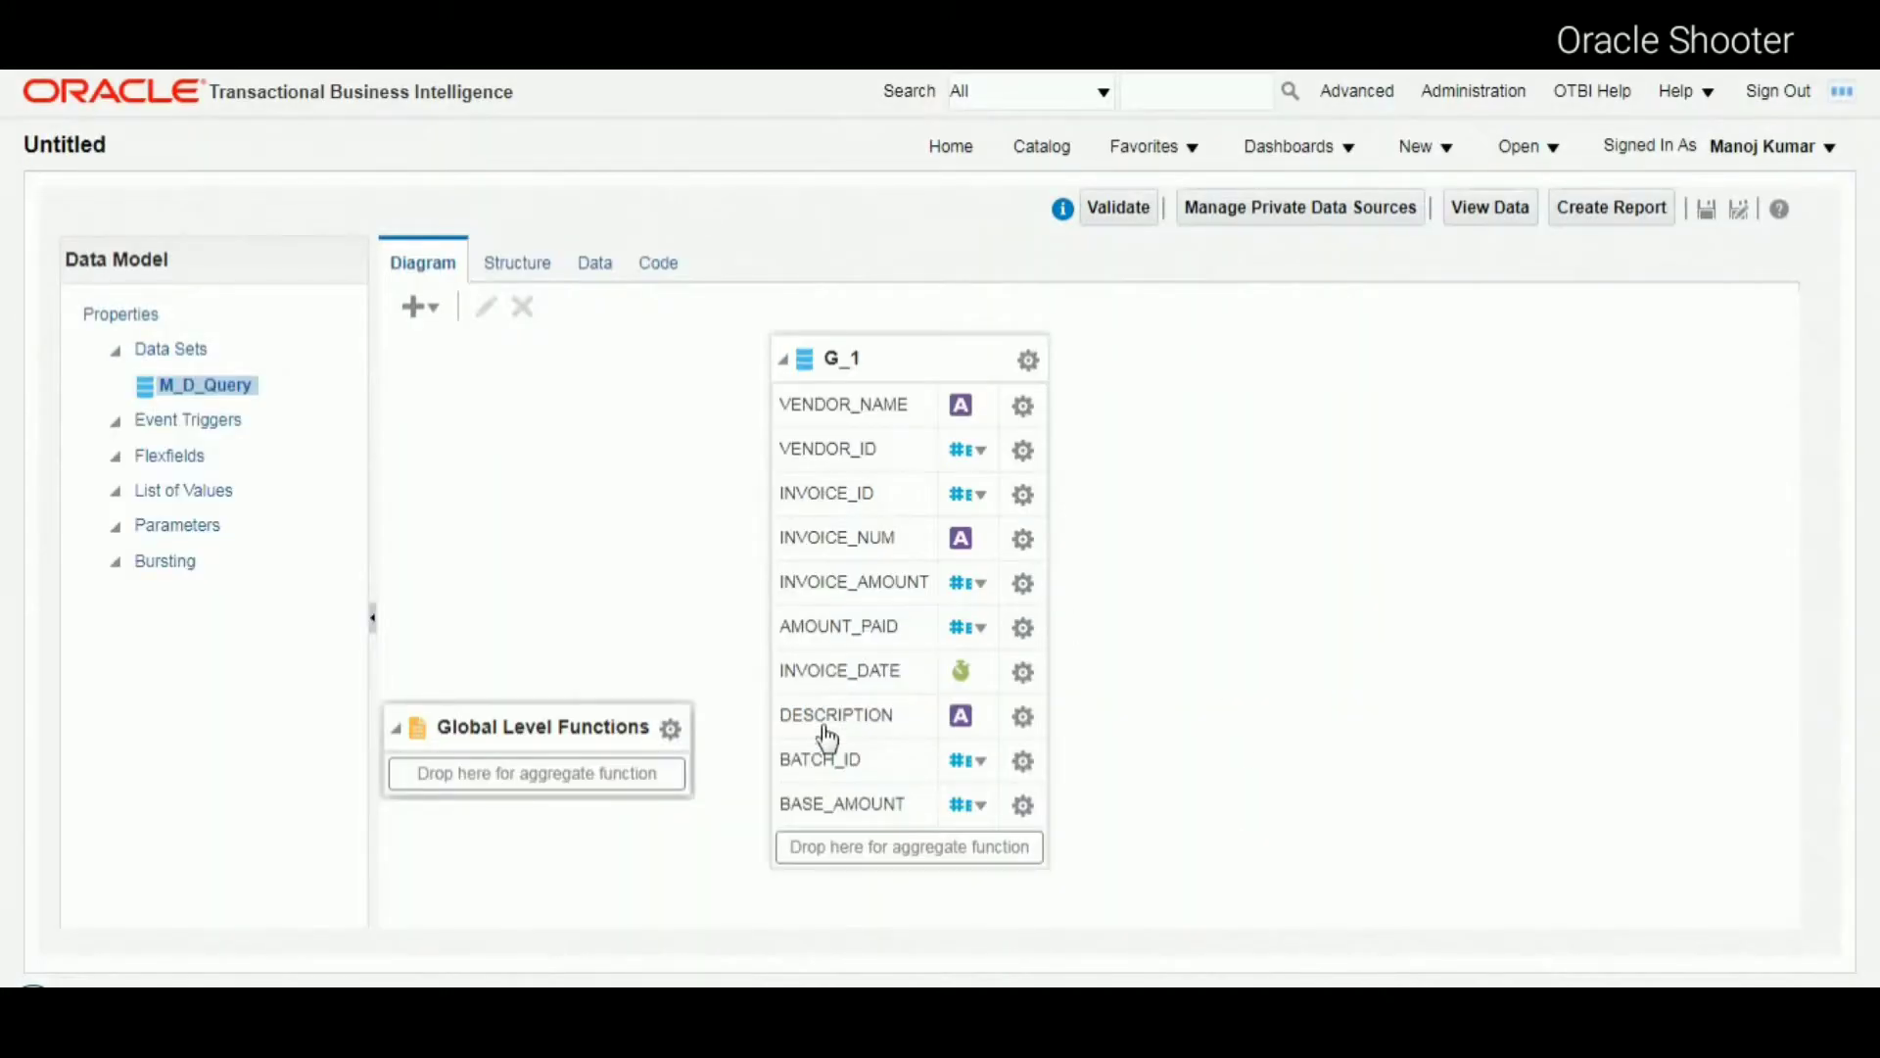
- Move the G_1 group further away from the Global Level Functions box in the diagram
drag(969, 356, 1141, 391)
click(1141, 391)
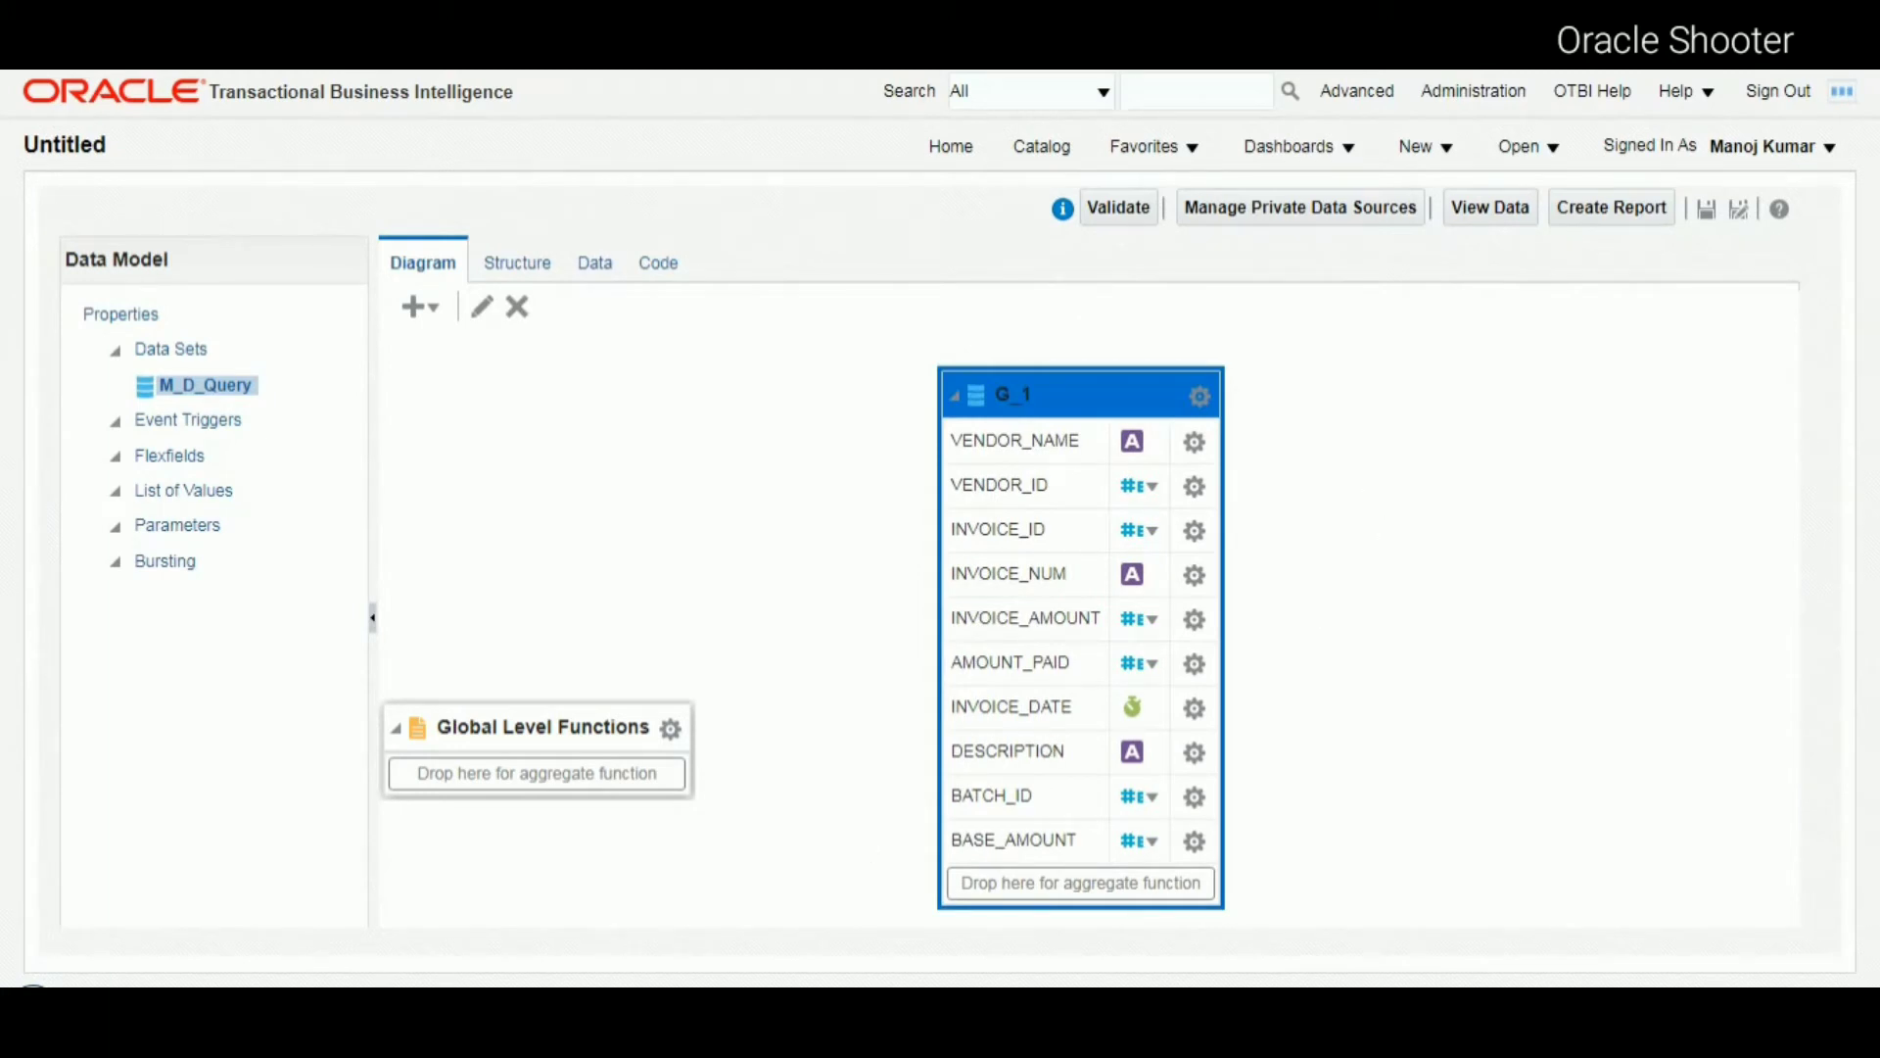
- Compare the vendor columns and the invoice columns of the query in the text file with the G_1 group in the data model
key(alt+Tab)
click(630, 685)
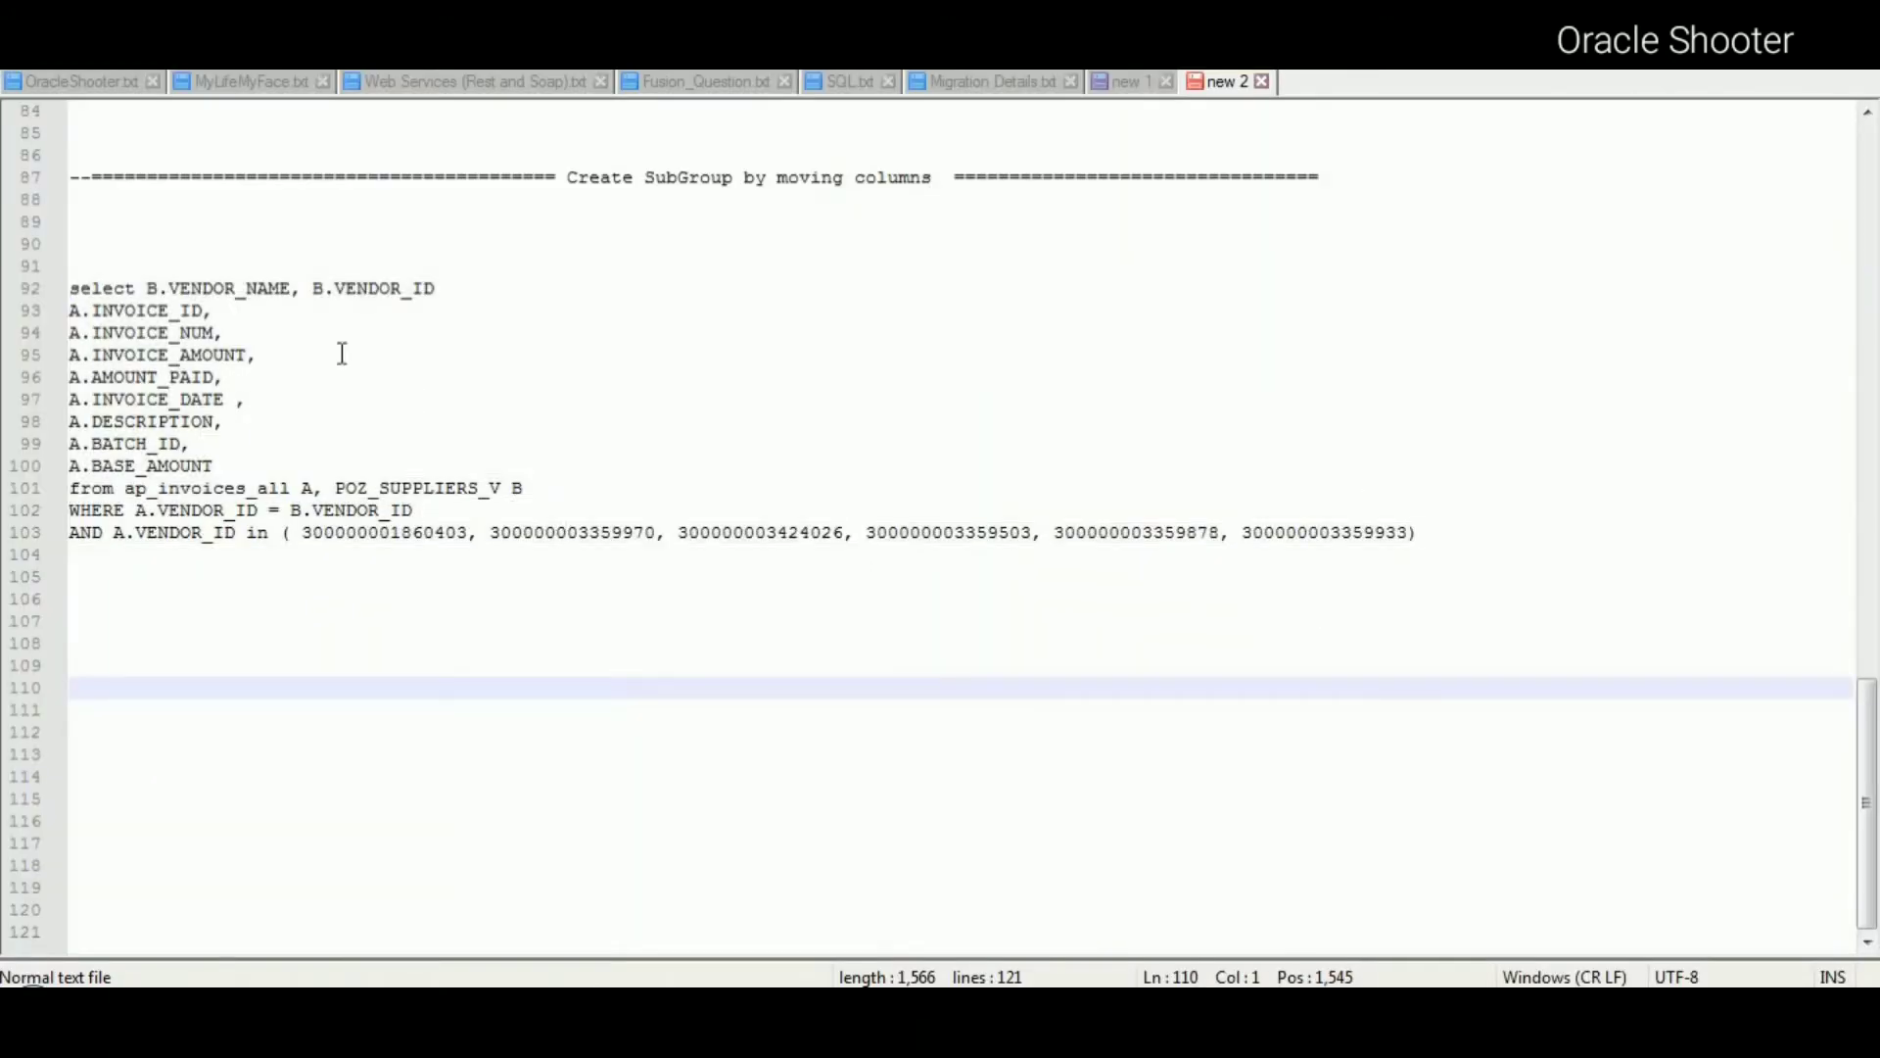
drag(147, 288, 453, 285)
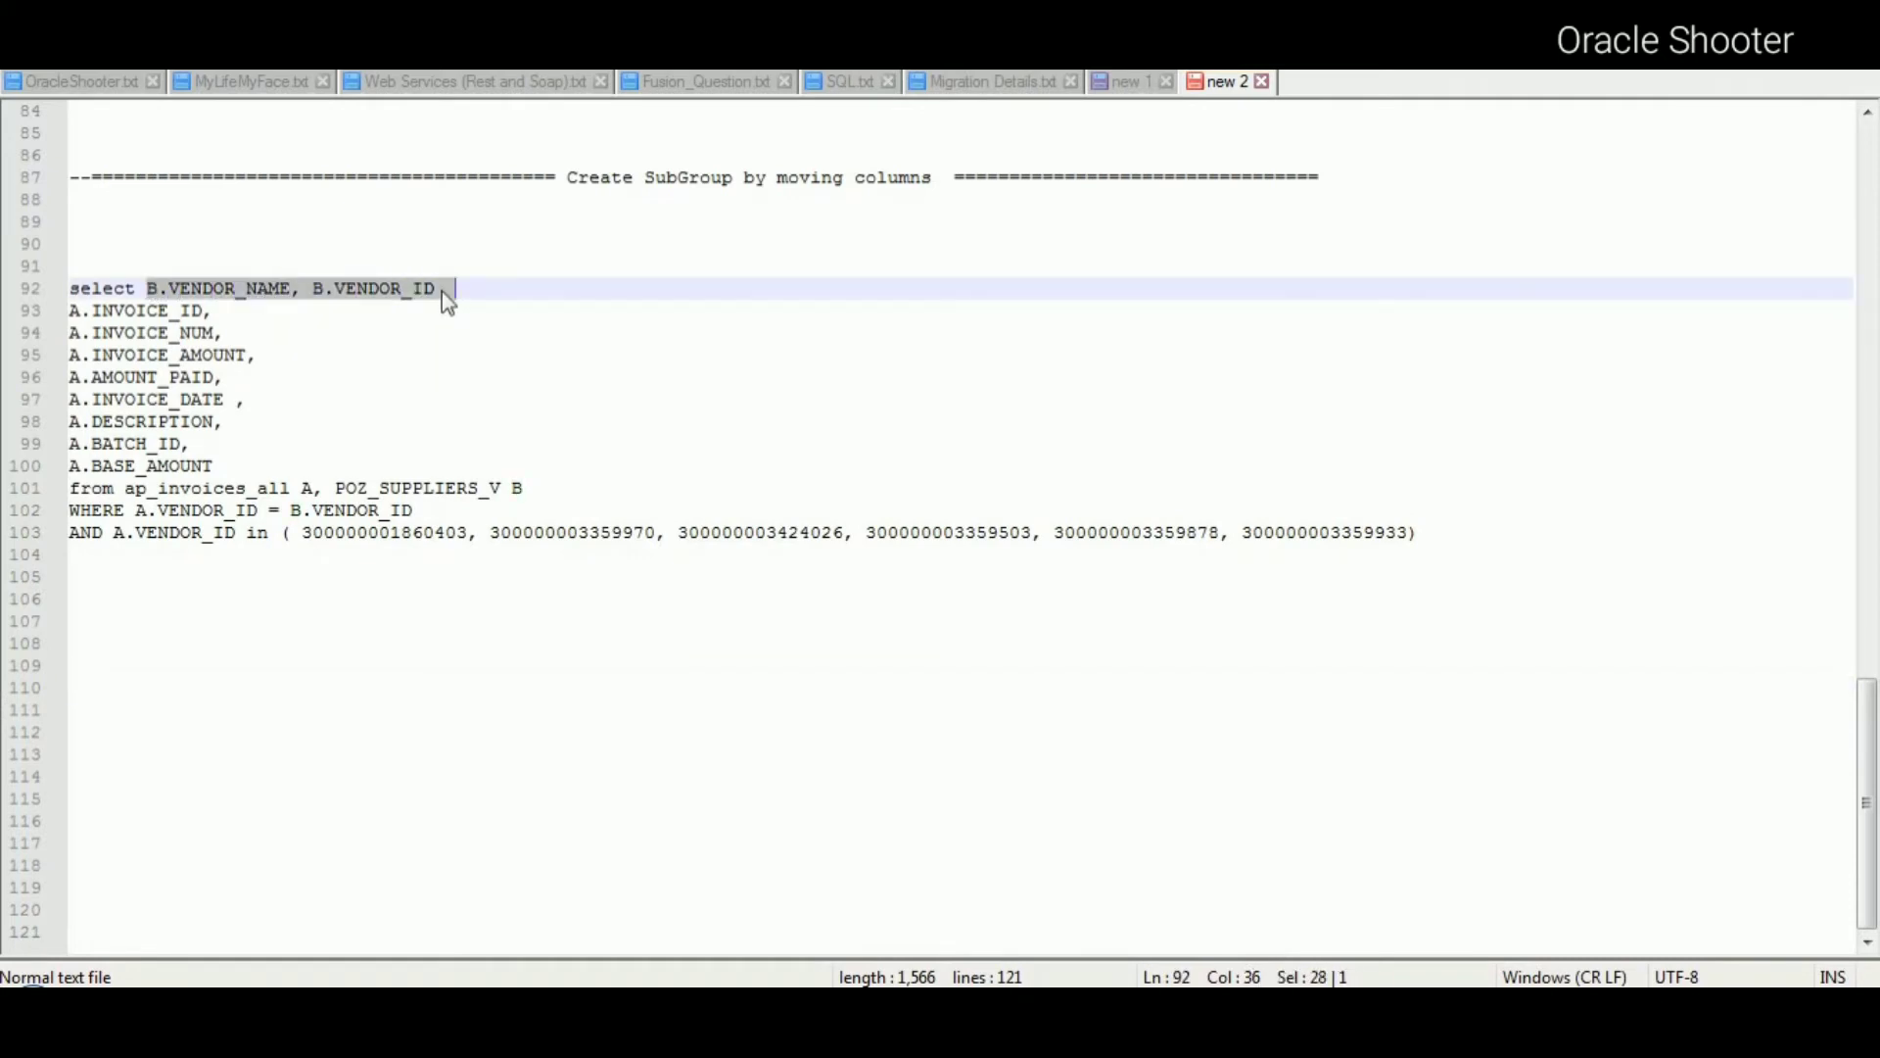
key(alt+Tab)
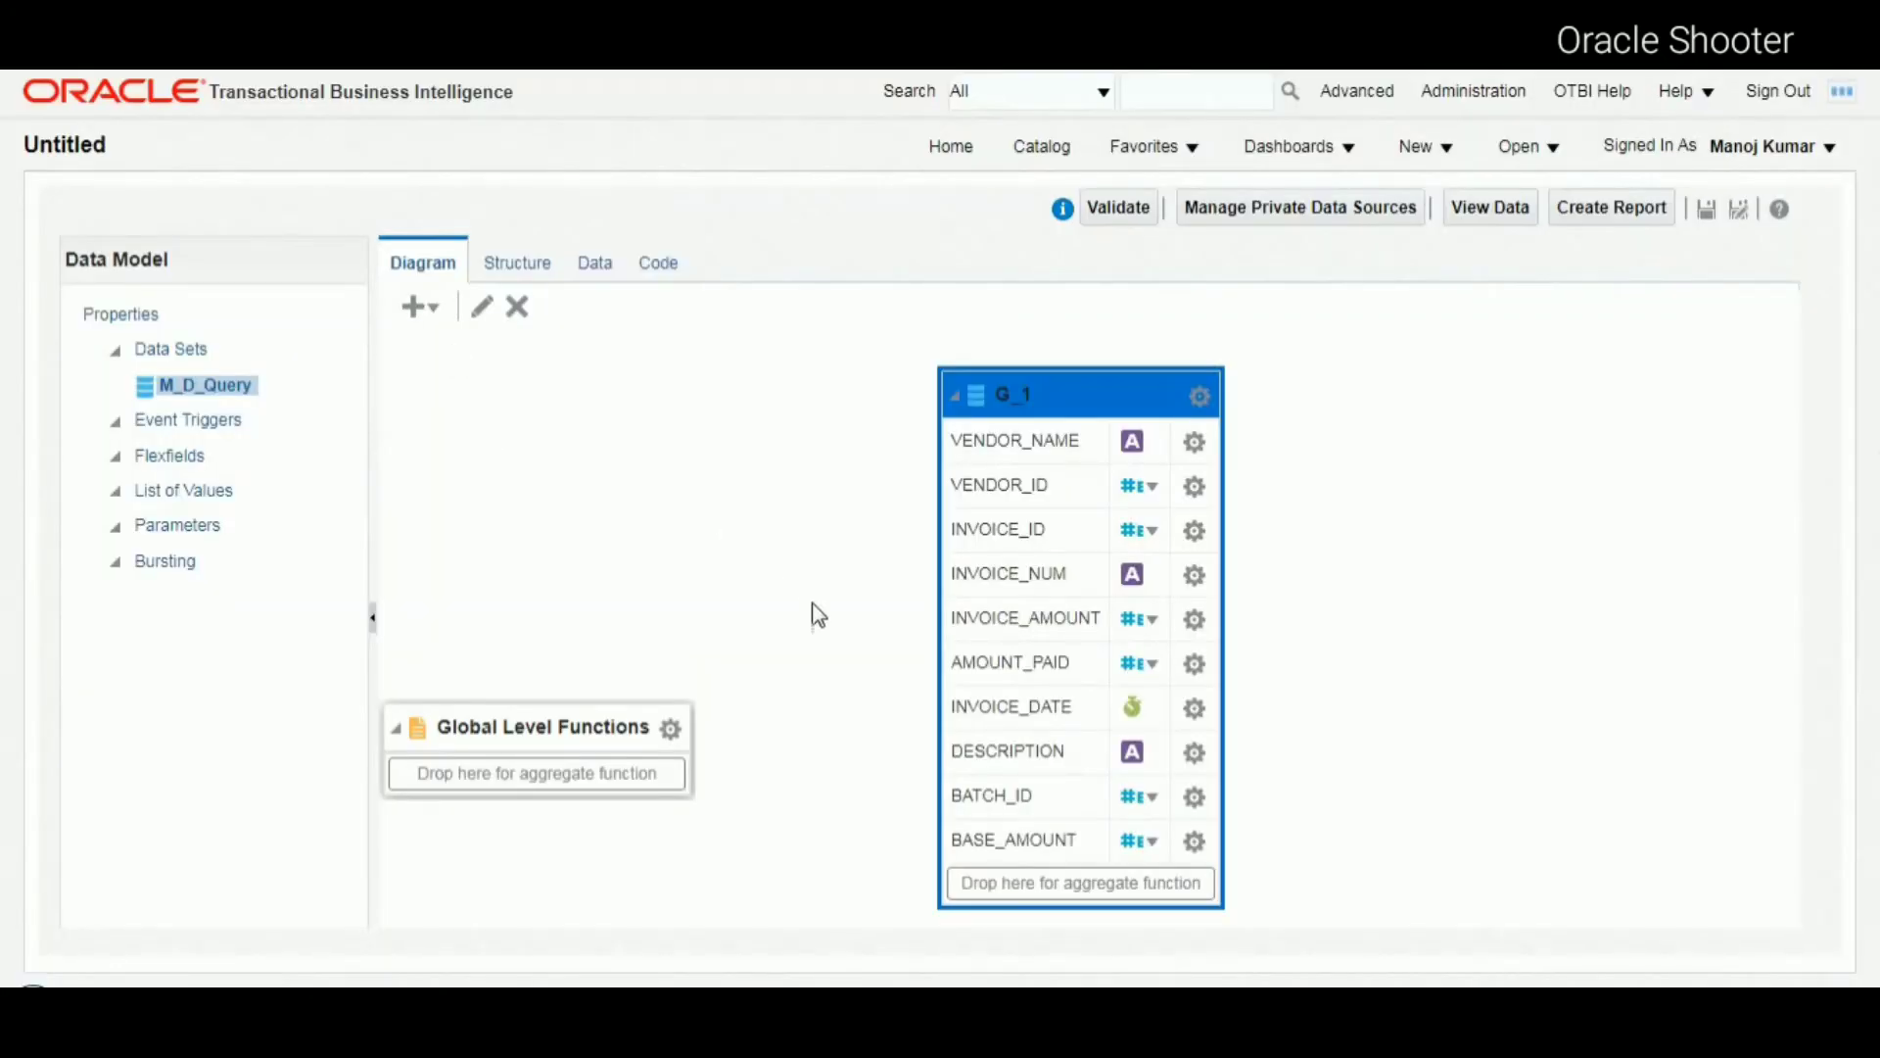
key(alt+Tab)
drag(69, 312, 227, 465)
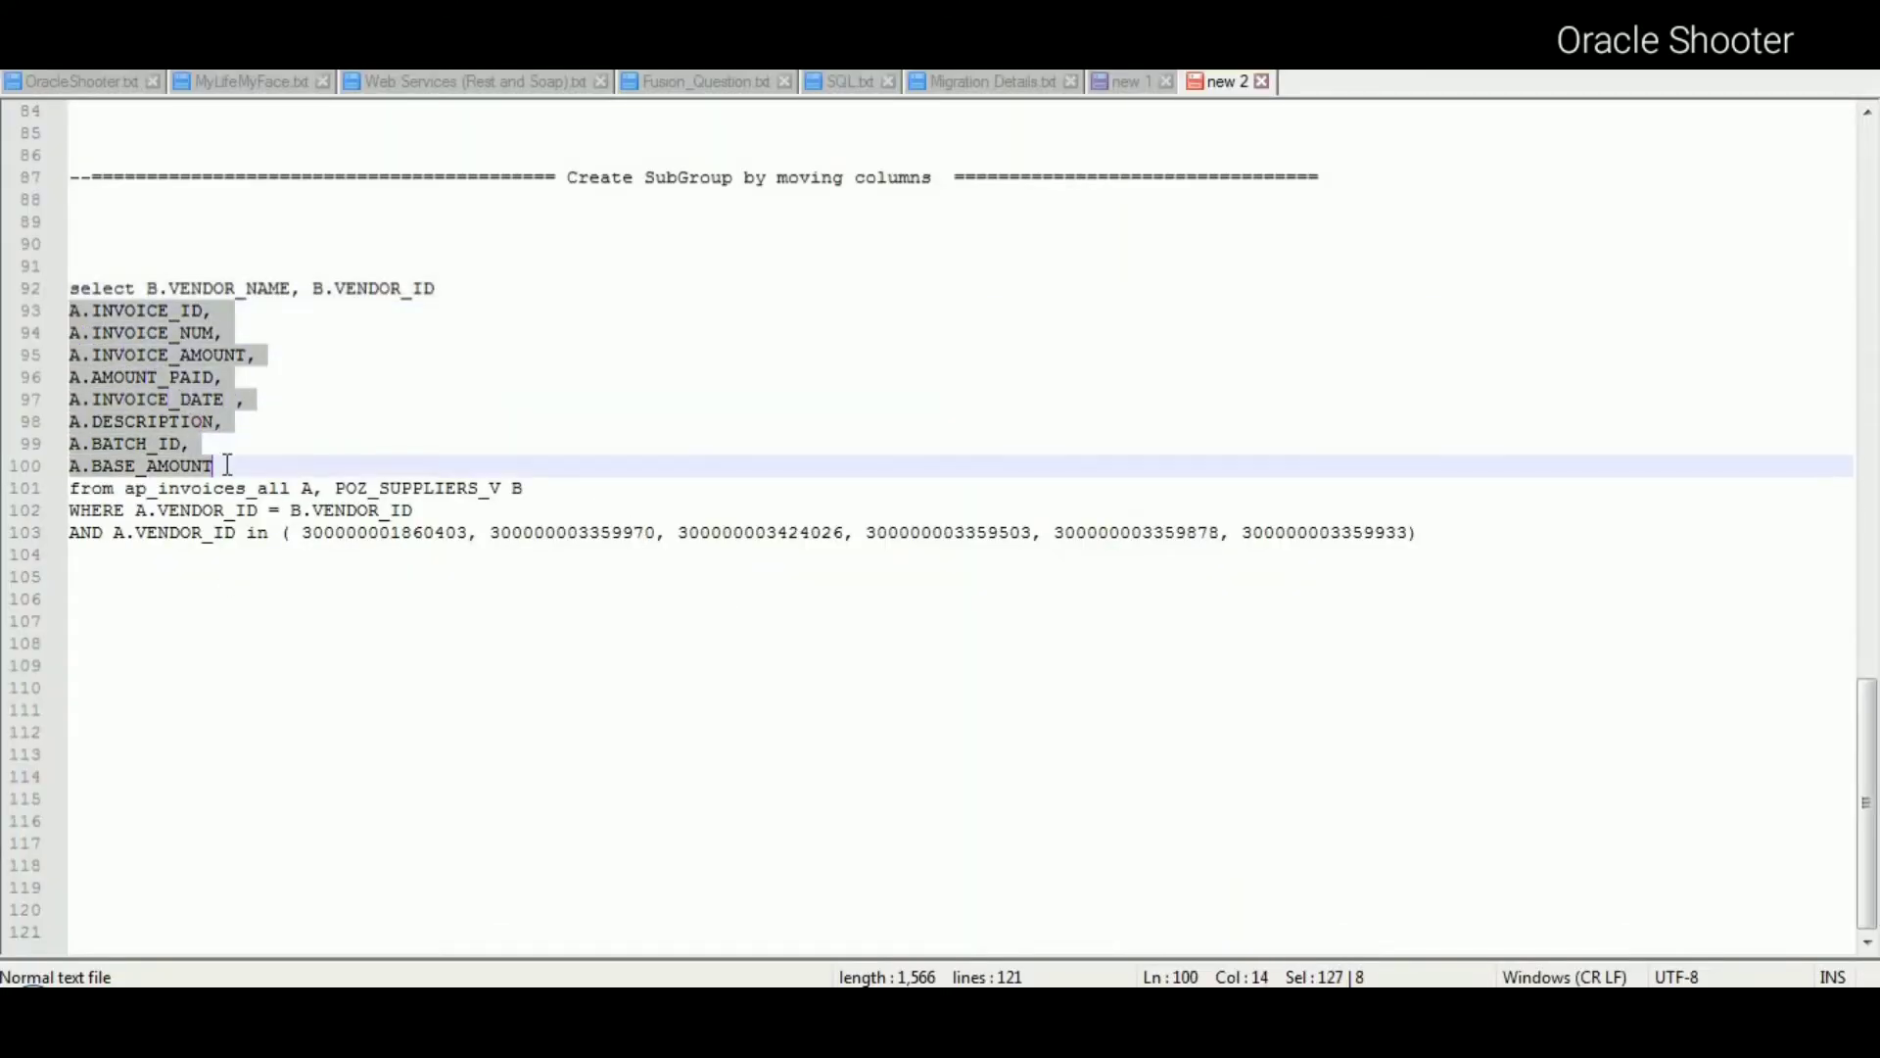
key(alt+Tab)
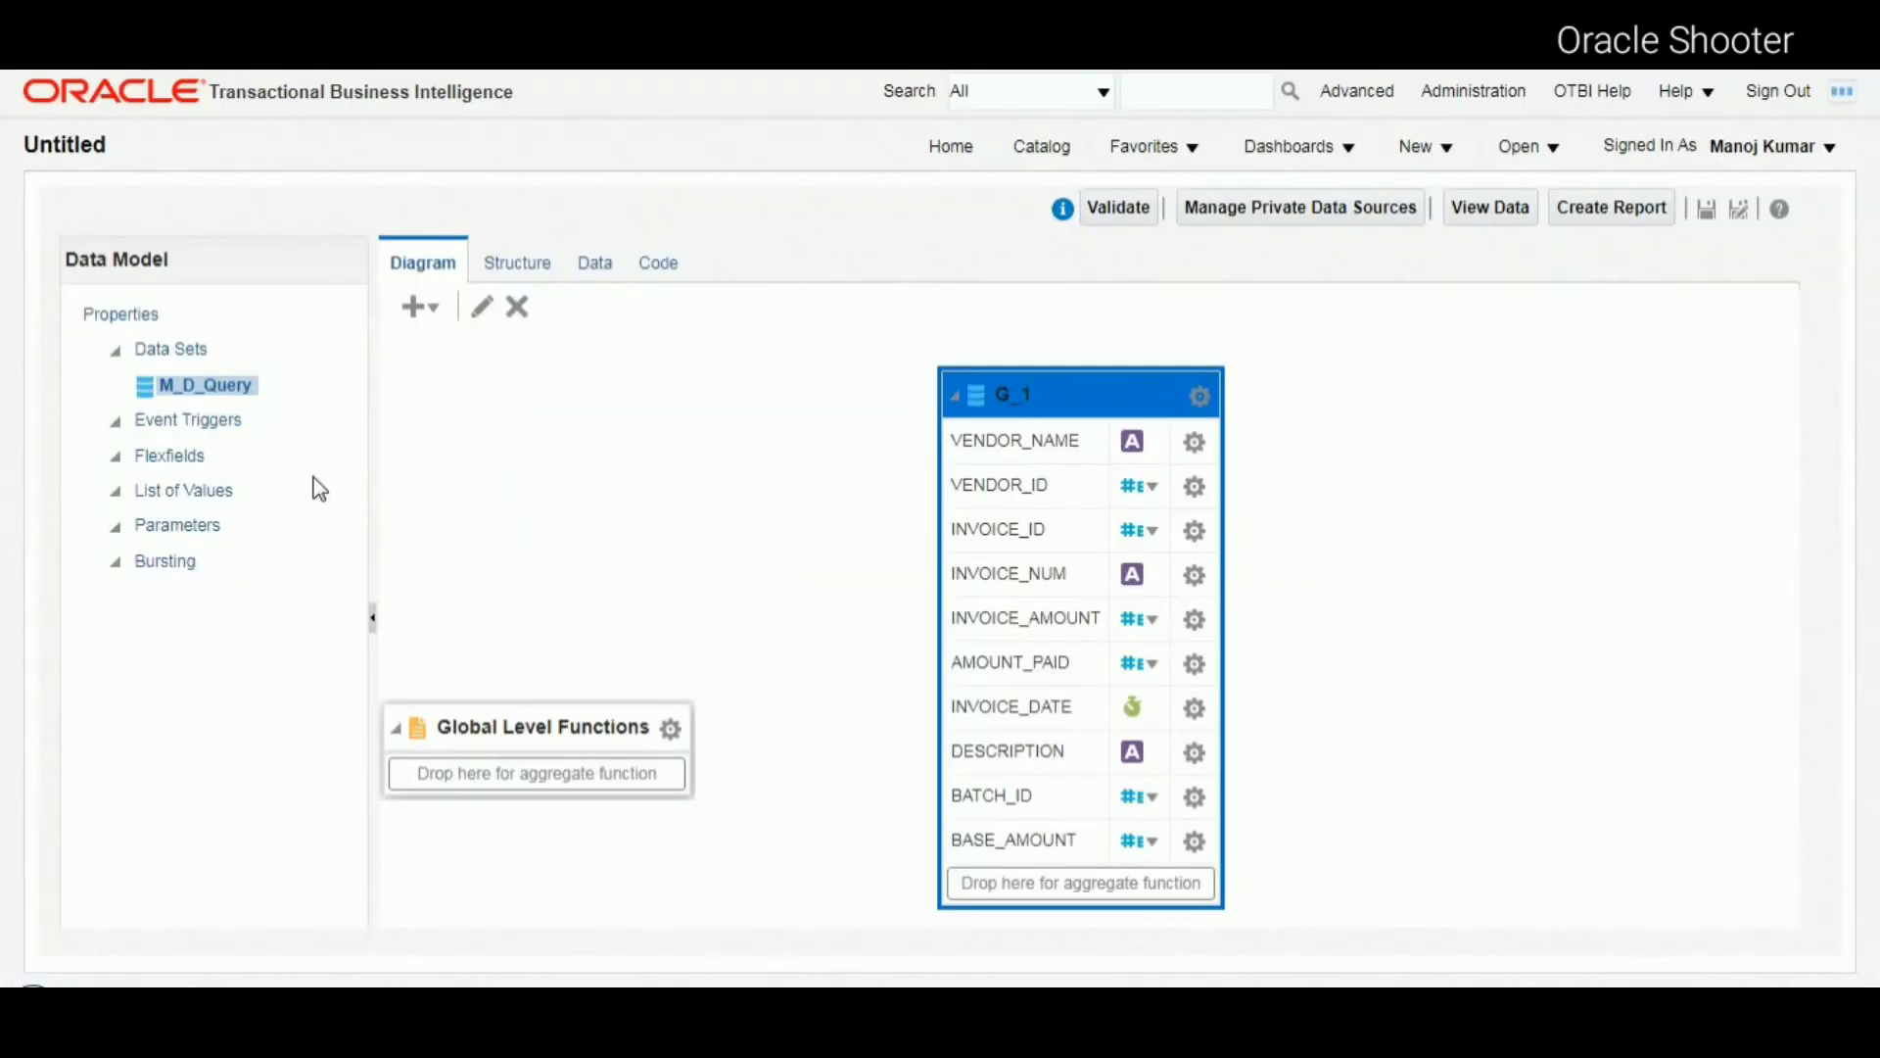
- Group the columns of G_1 by VENDOR_NAME, placing the remaining columns in a subgroup
click(1064, 451)
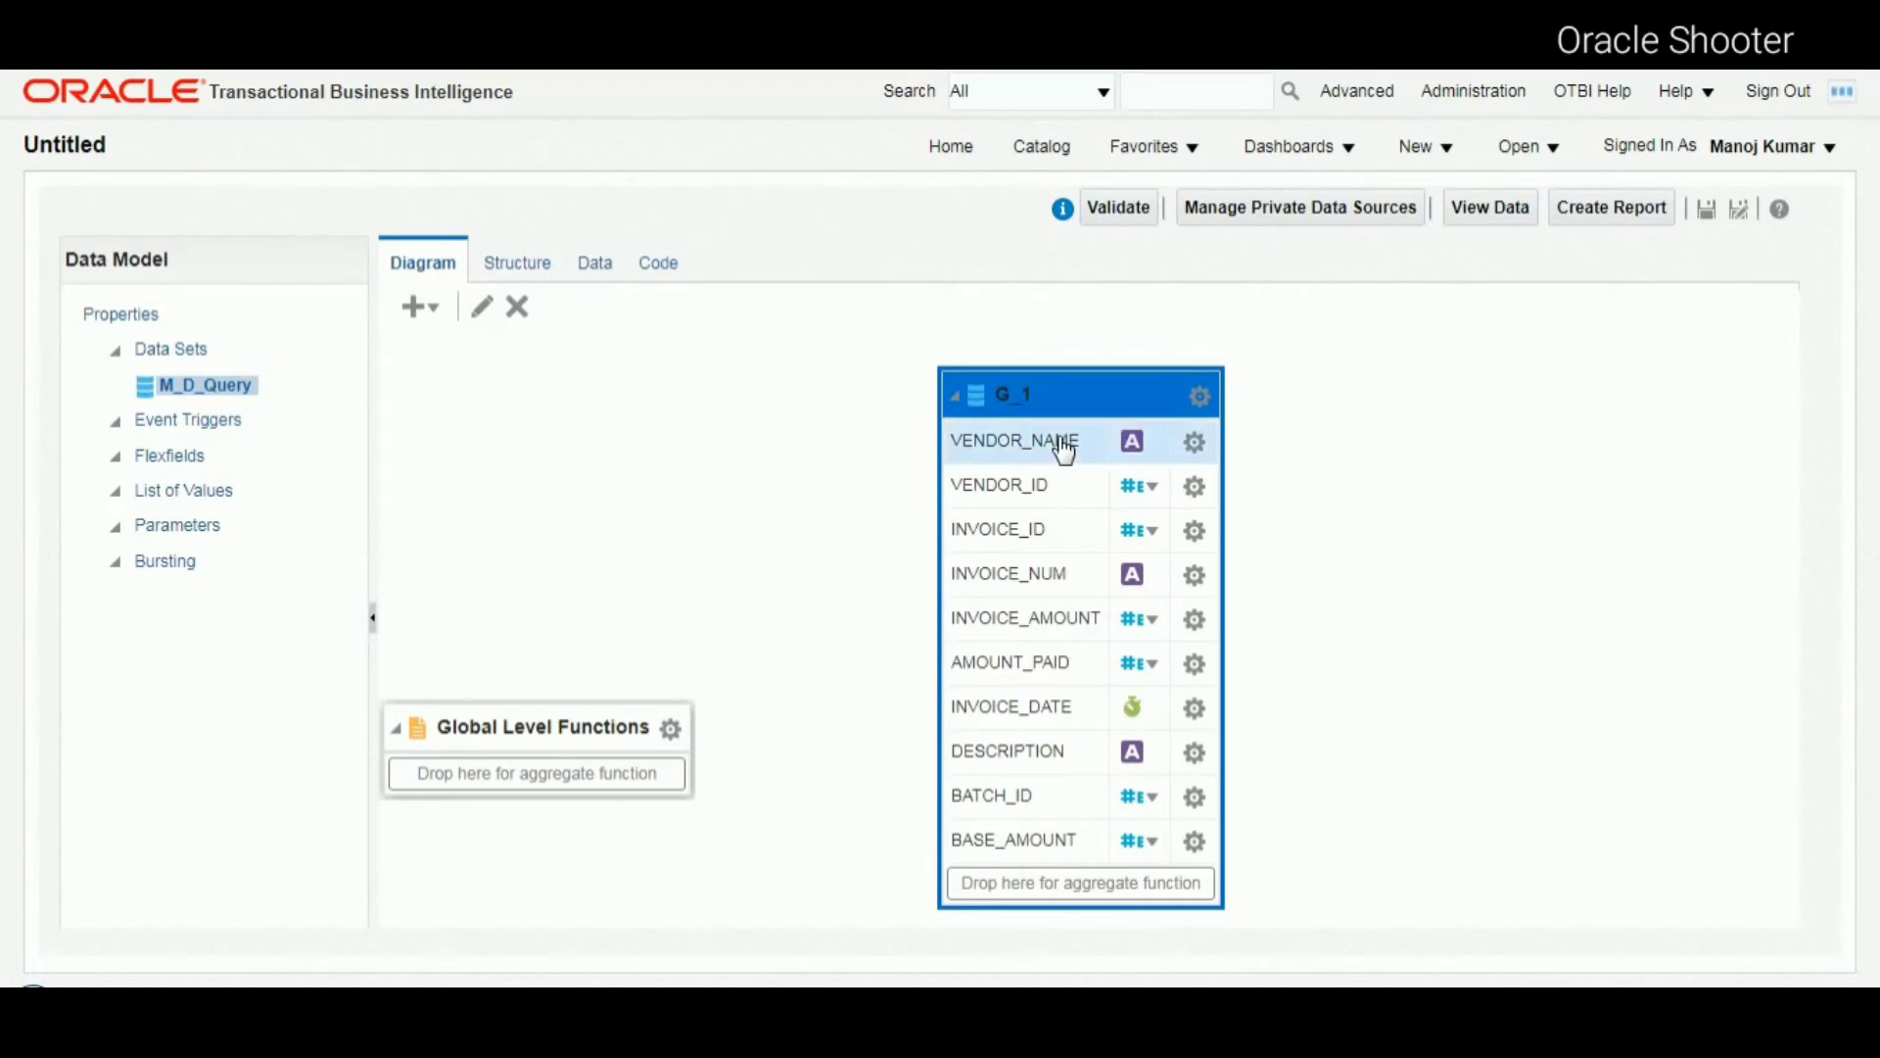
drag(1071, 445, 1028, 397)
click(1197, 448)
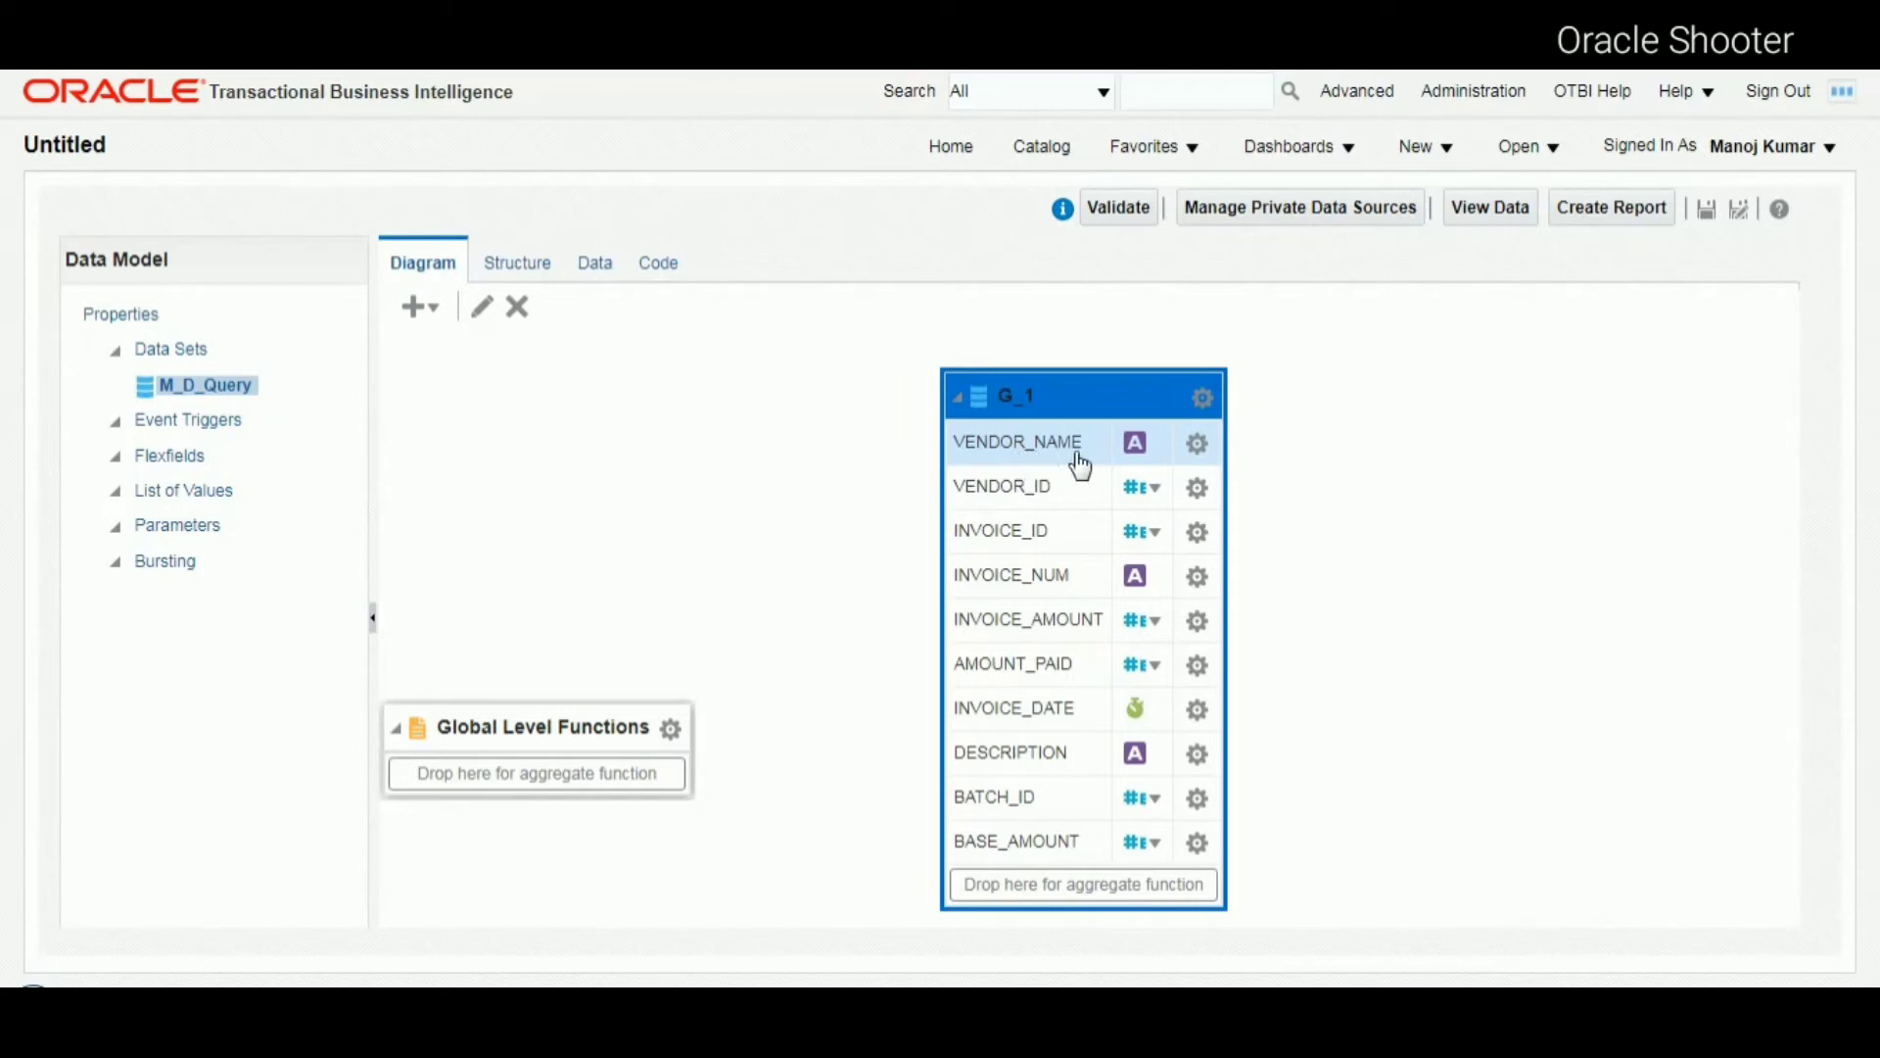
click(1200, 448)
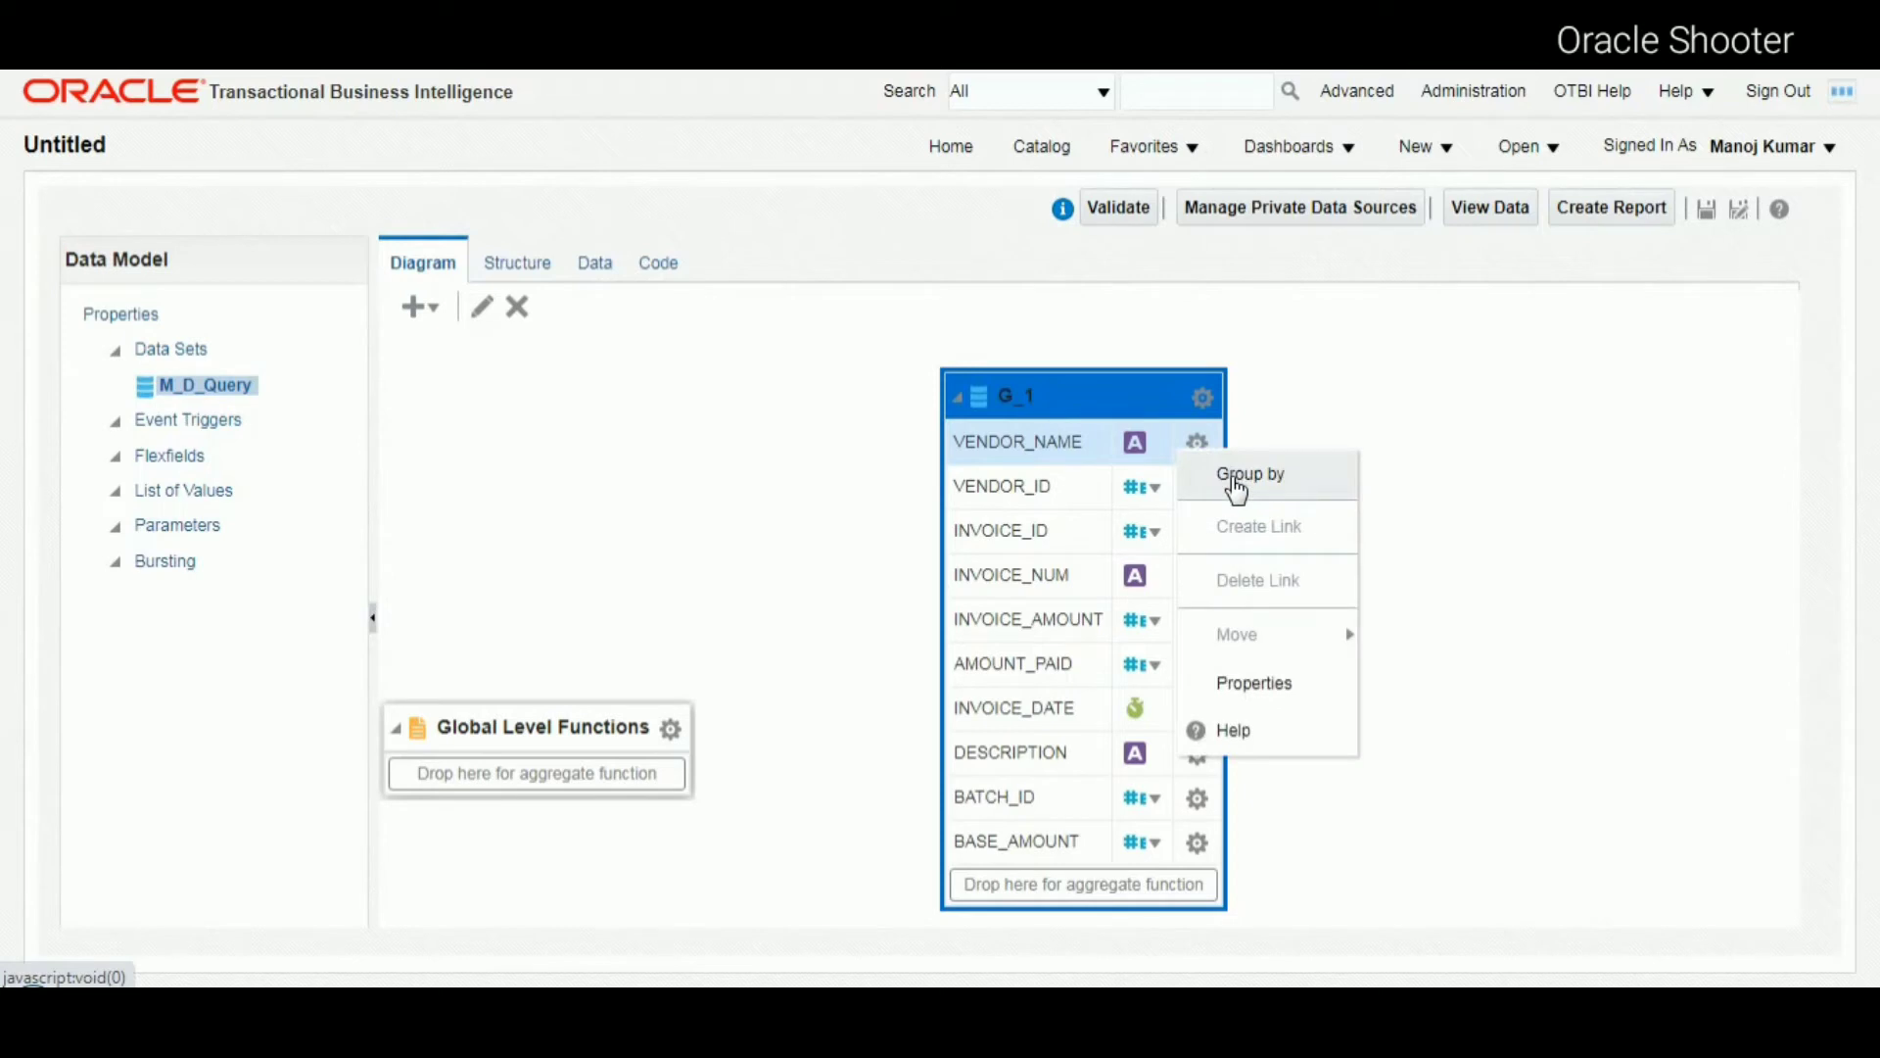
click(1237, 480)
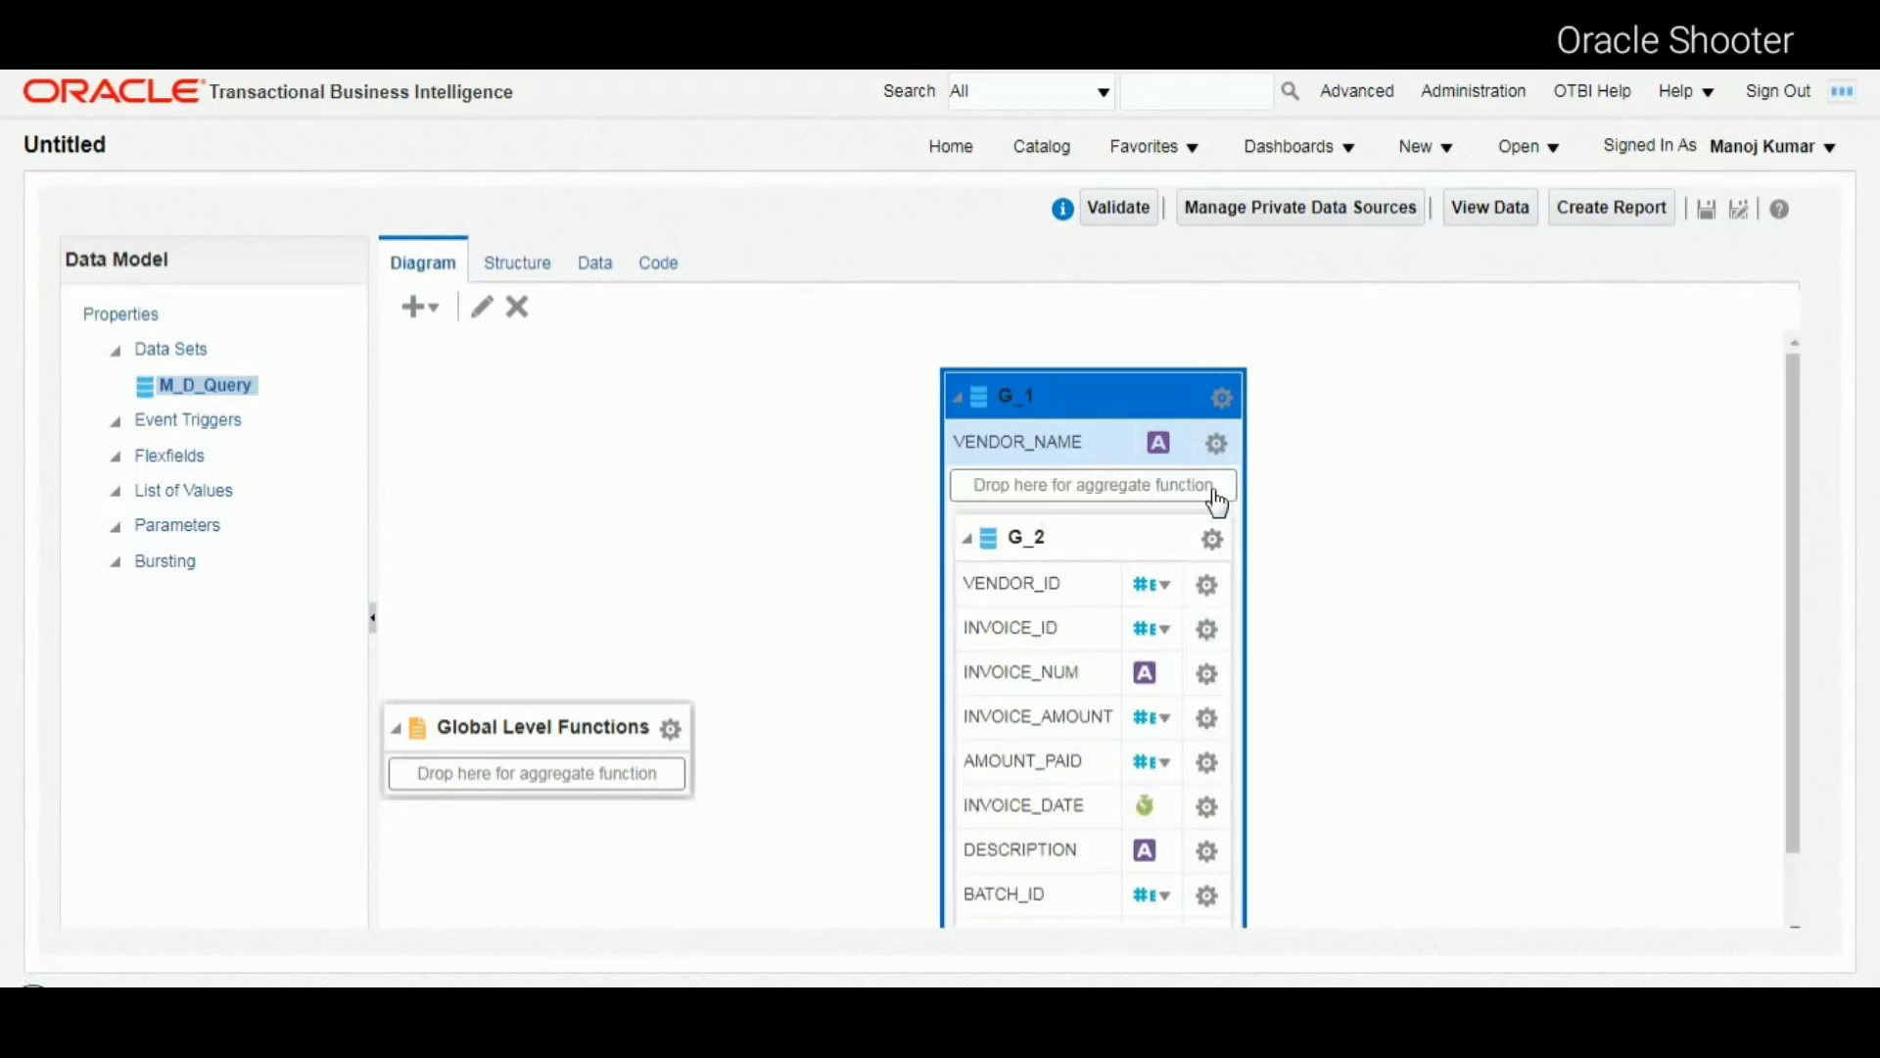
- Shift the G_1 group slightly higher in the diagram and move VENDOR_ID from subgroup G_2 into G_1
drag(1048, 394, 1050, 313)
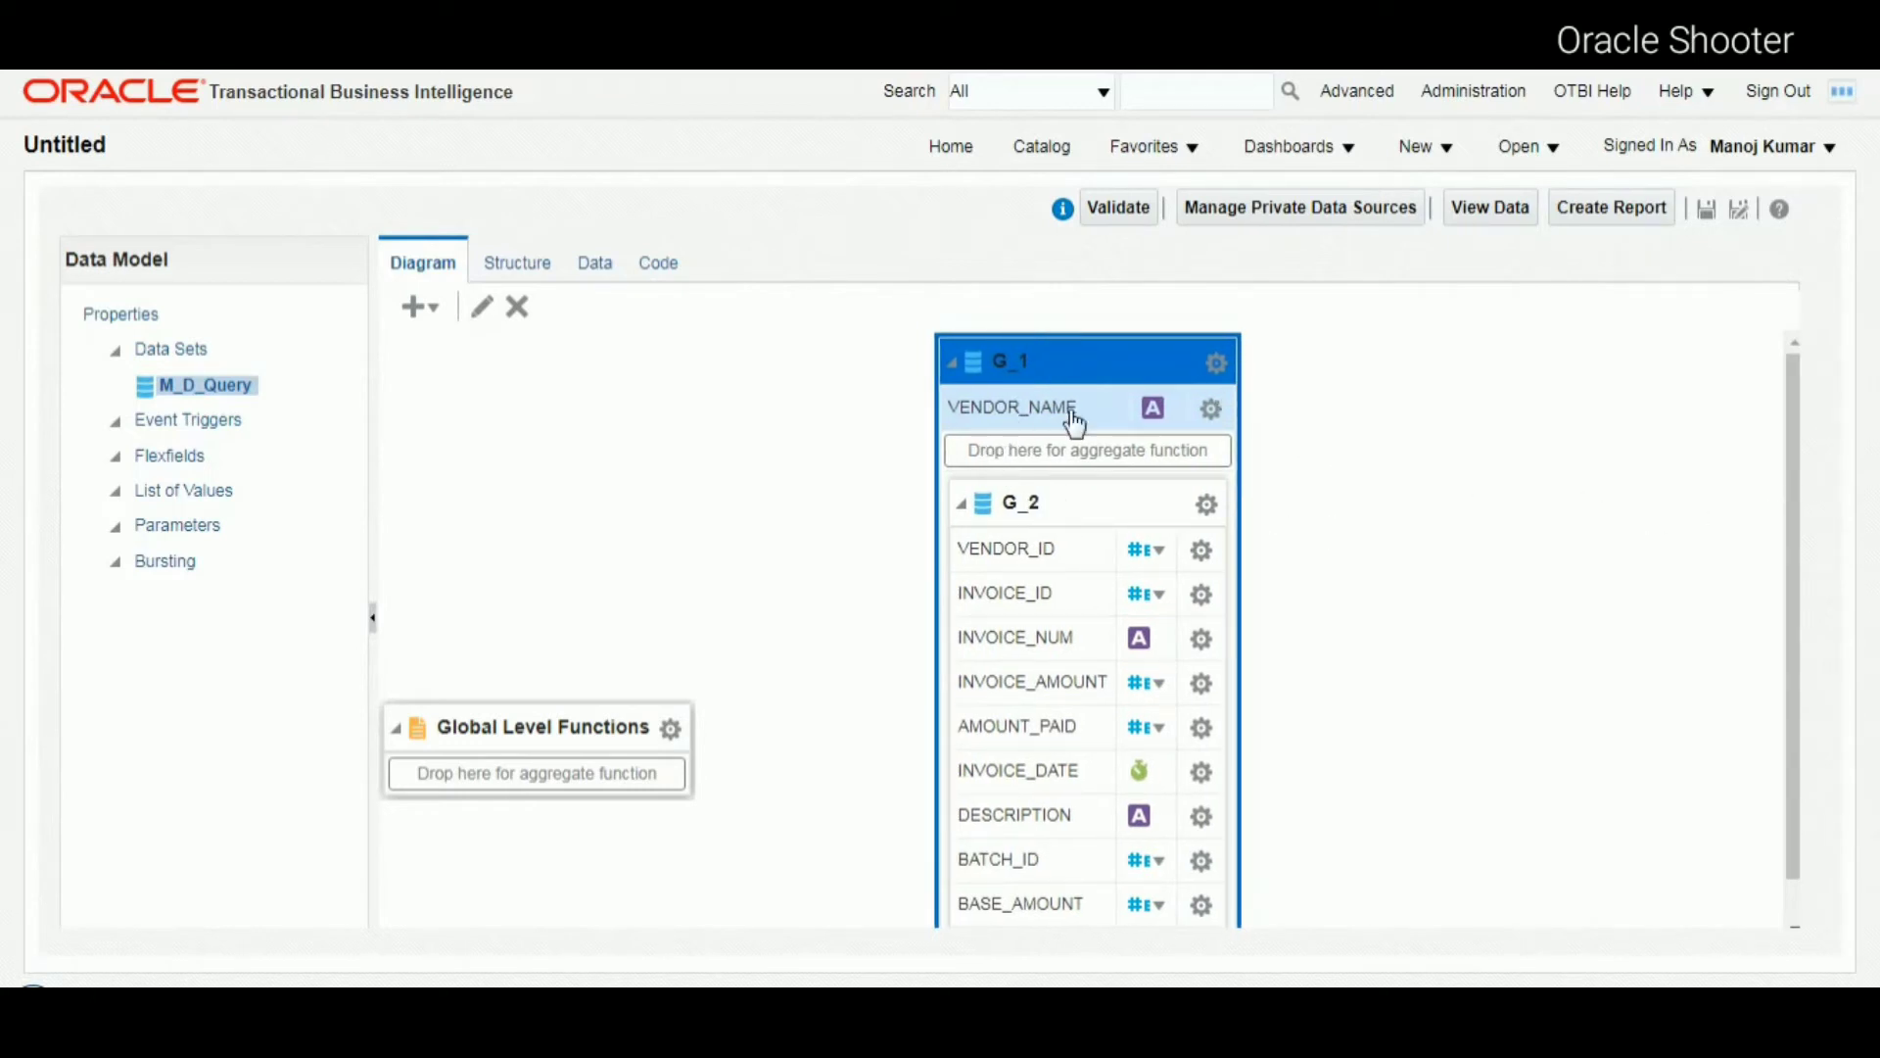
click(1056, 560)
drag(1056, 560, 1049, 434)
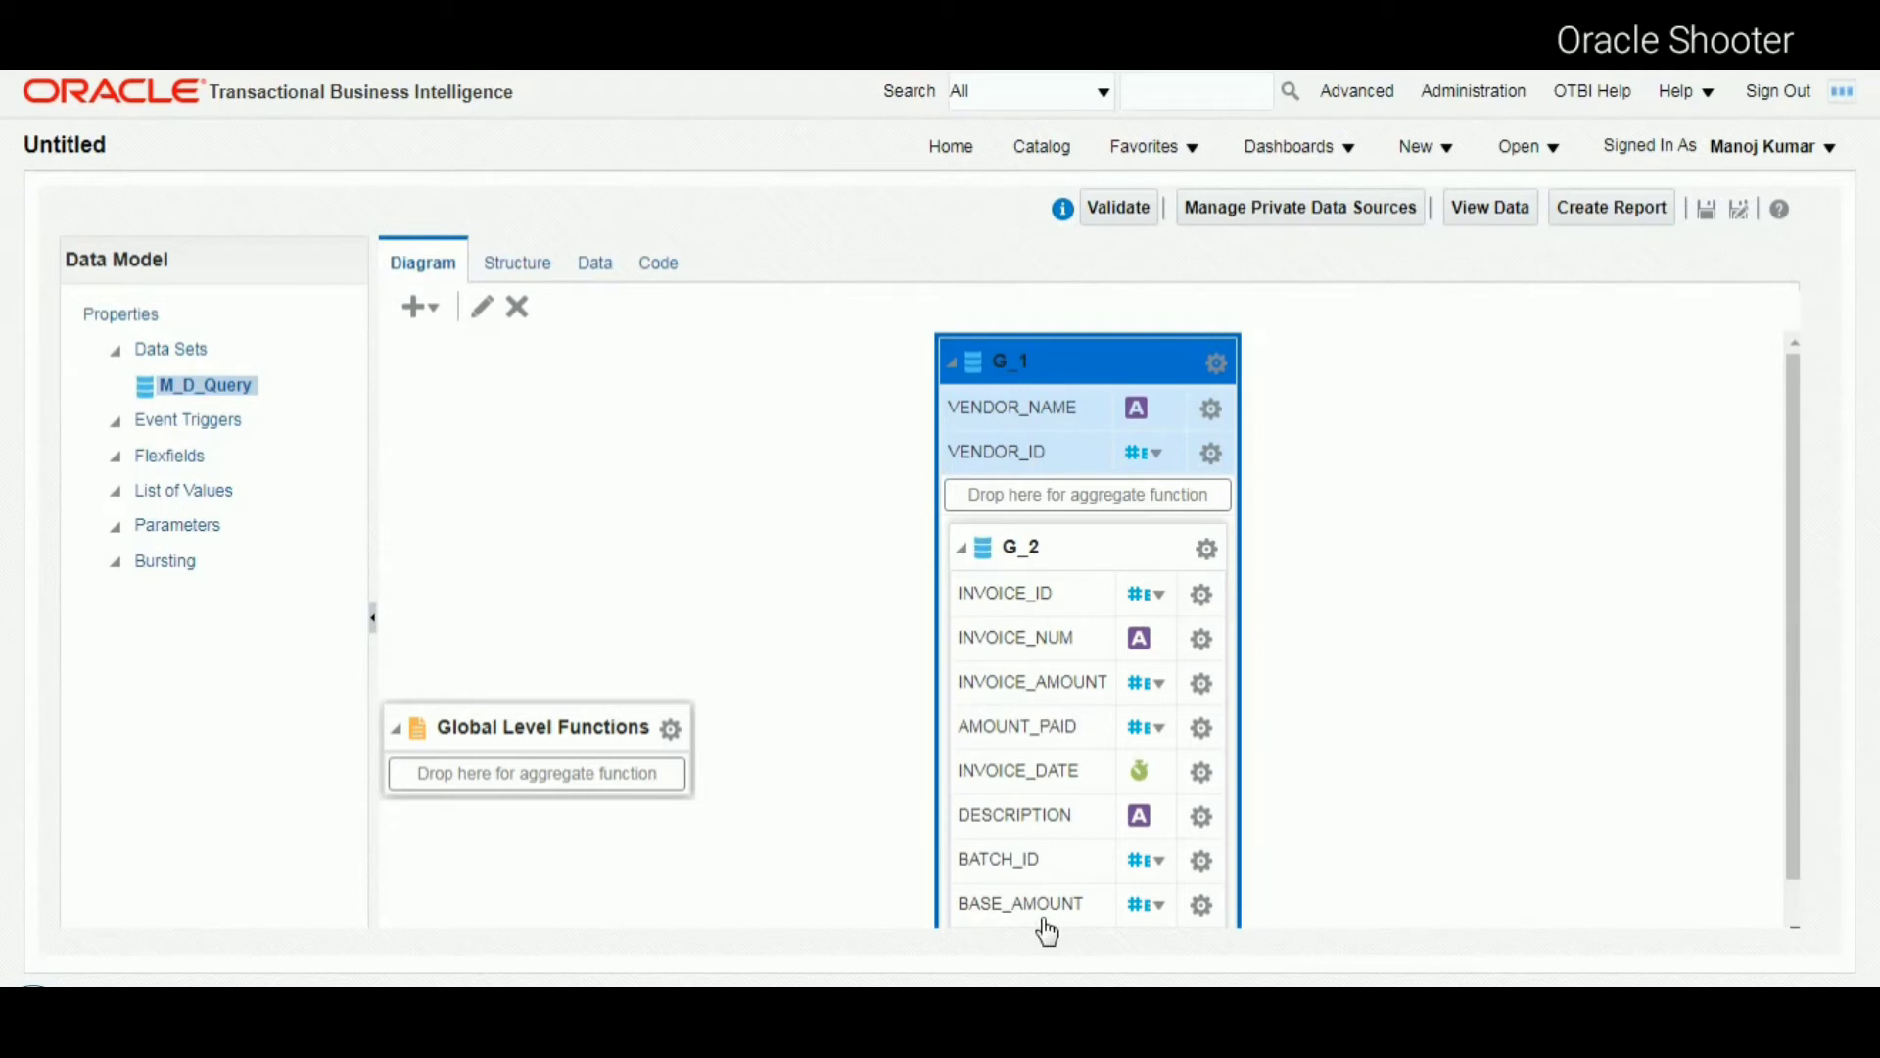
- Run the data model with Rows set to 5 and show its output in Table View
click(1511, 213)
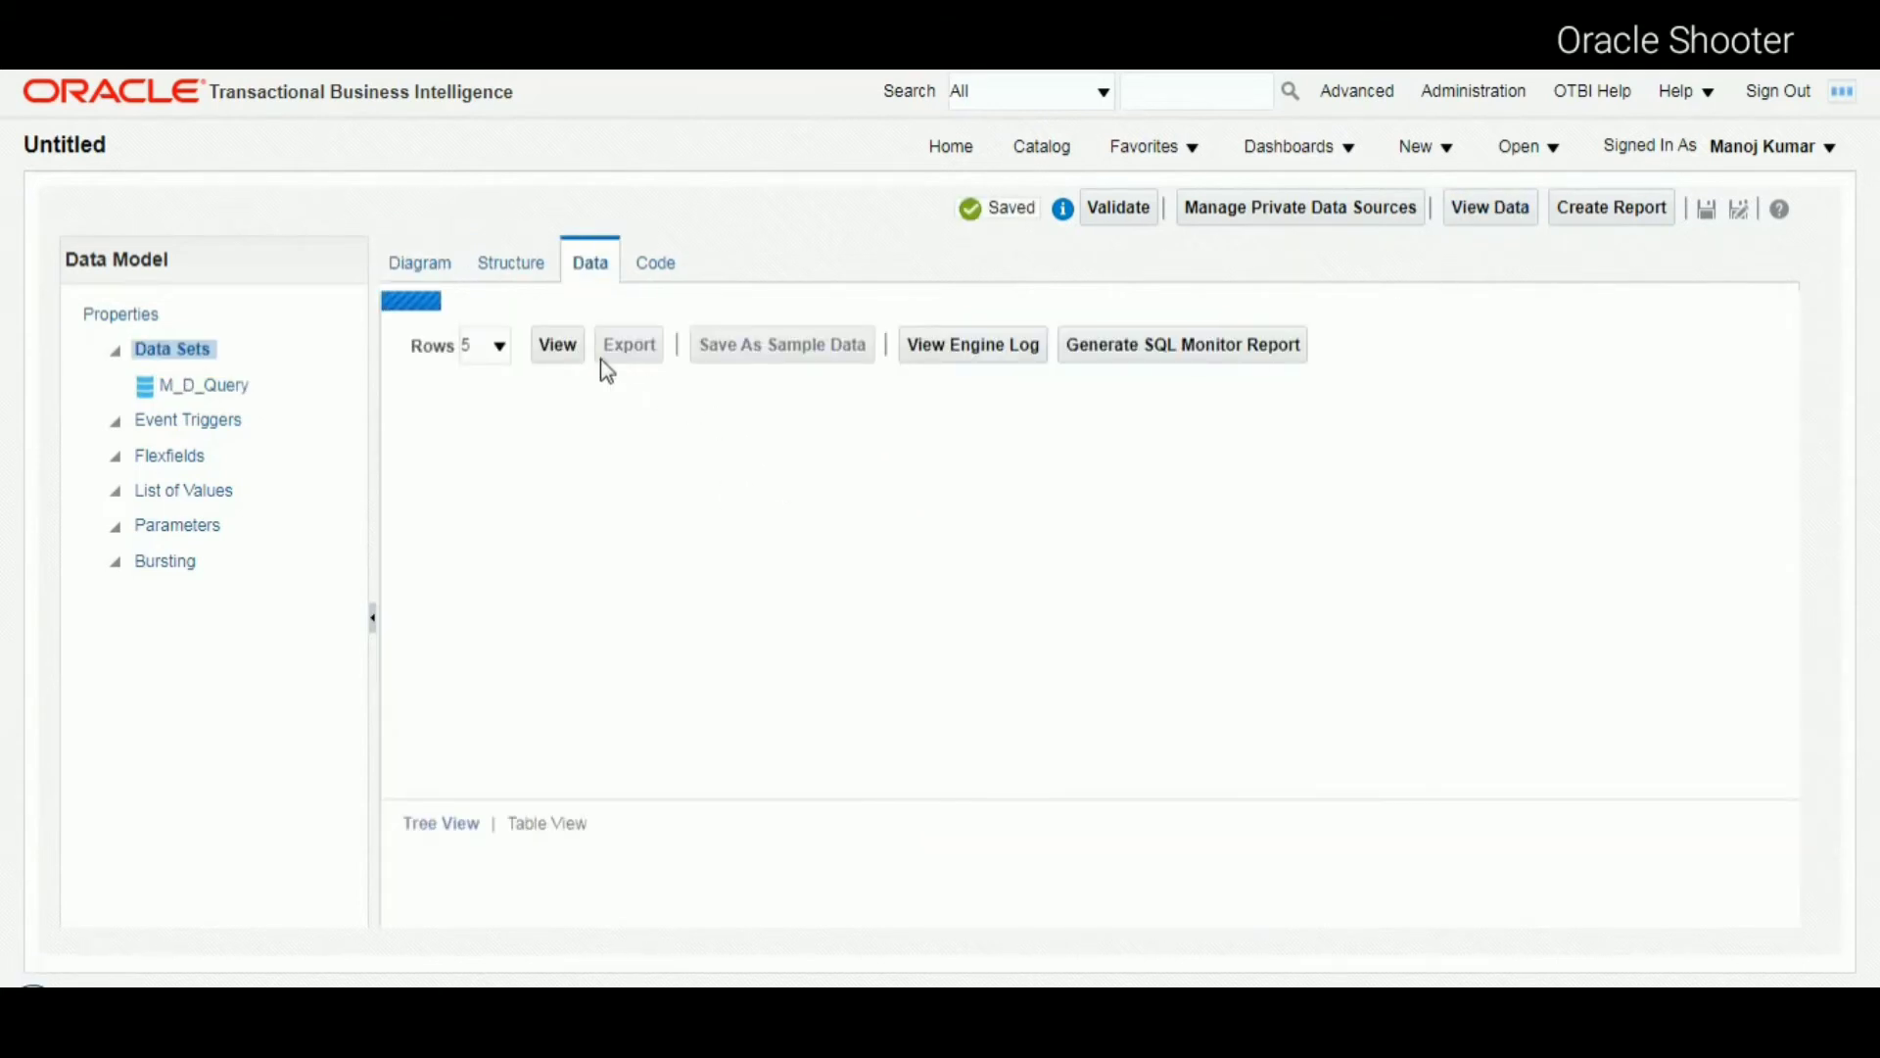
click(565, 338)
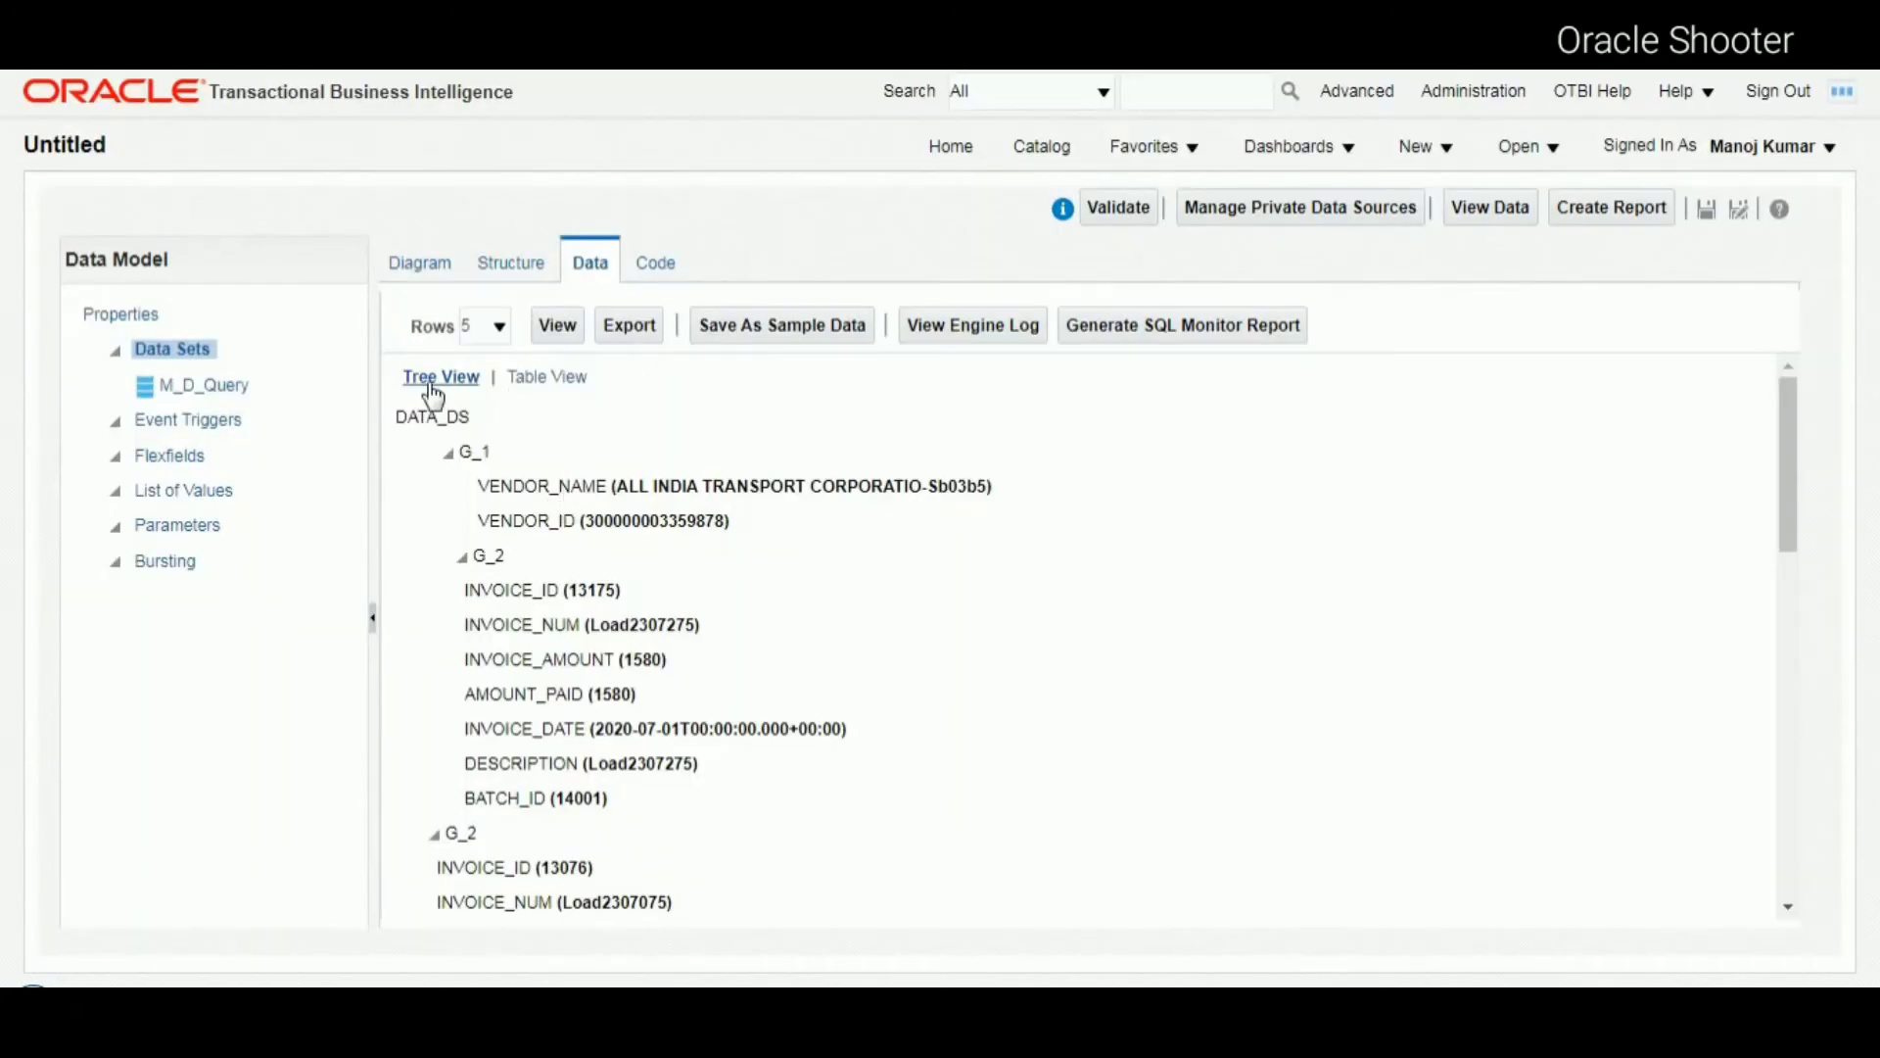
click(538, 377)
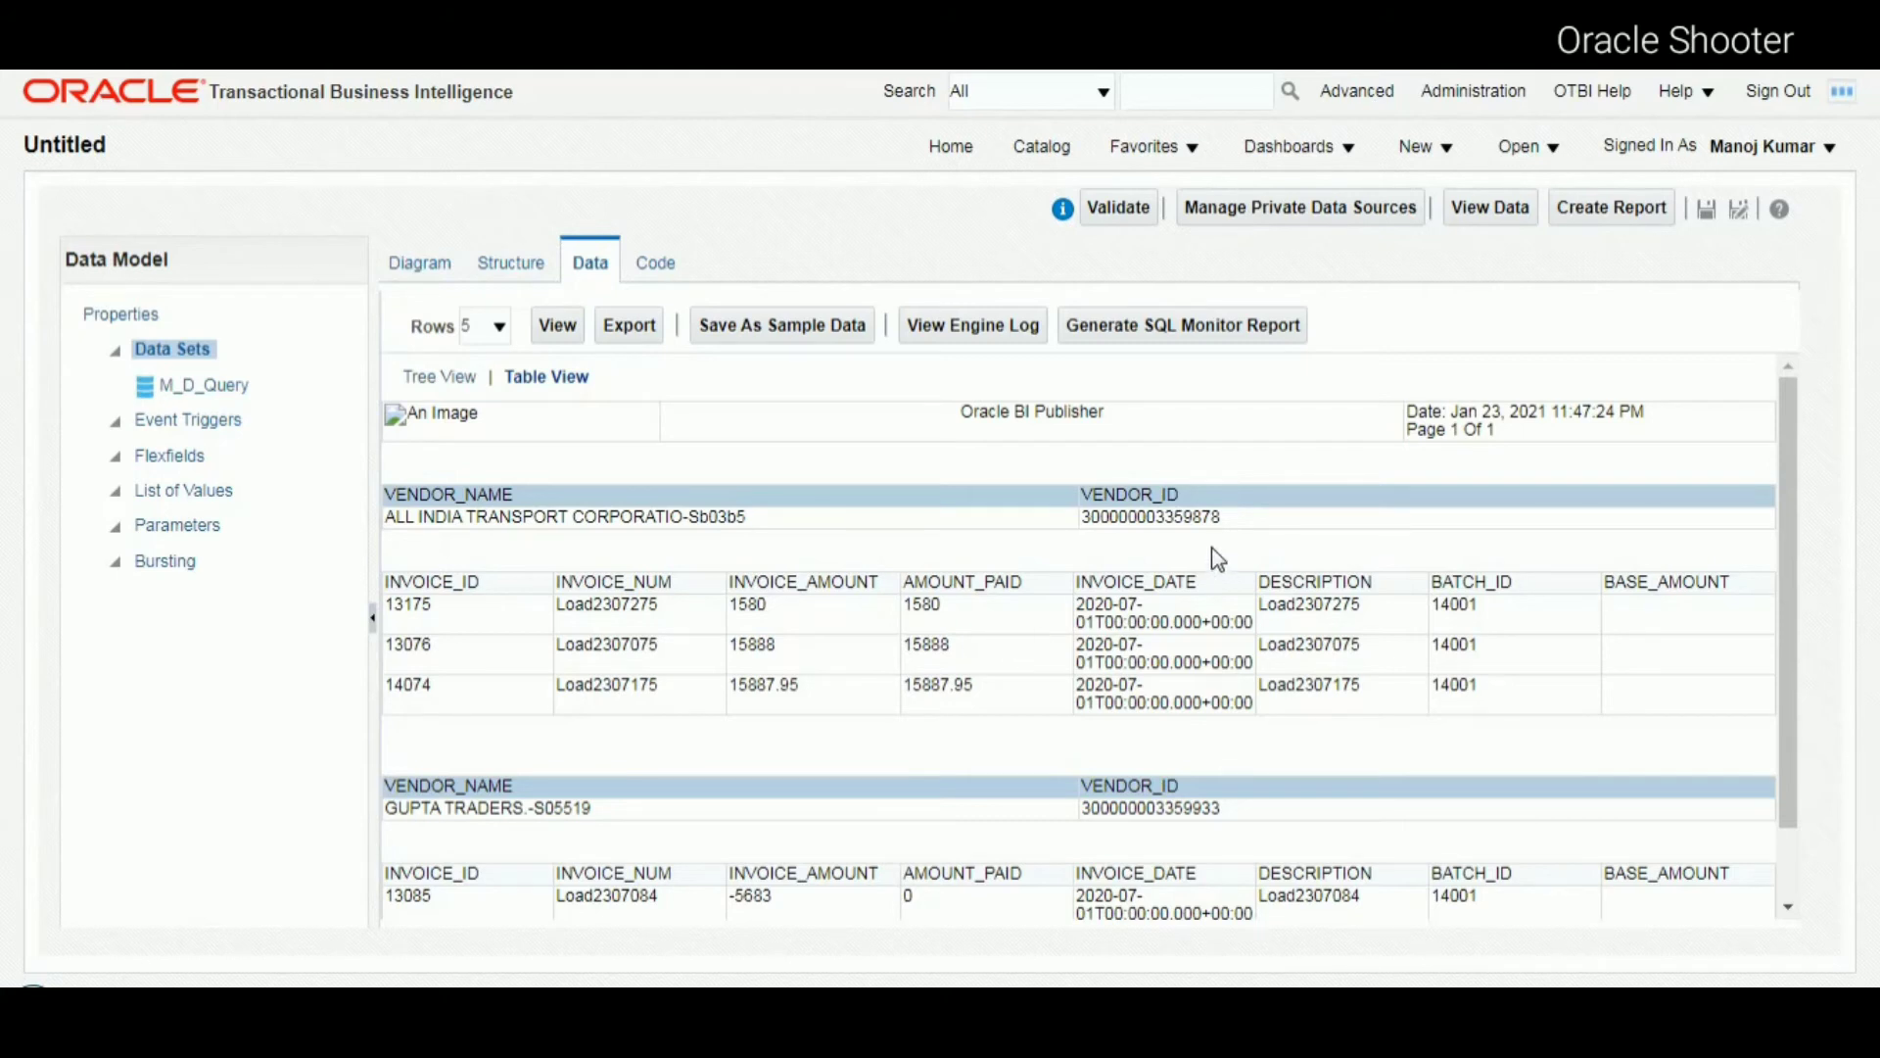
- Save the data model in My Folders/Reports as XX_MASTER_DETAIL_SUB_G_L_DM and store the displayed output as its sample data
click(1708, 220)
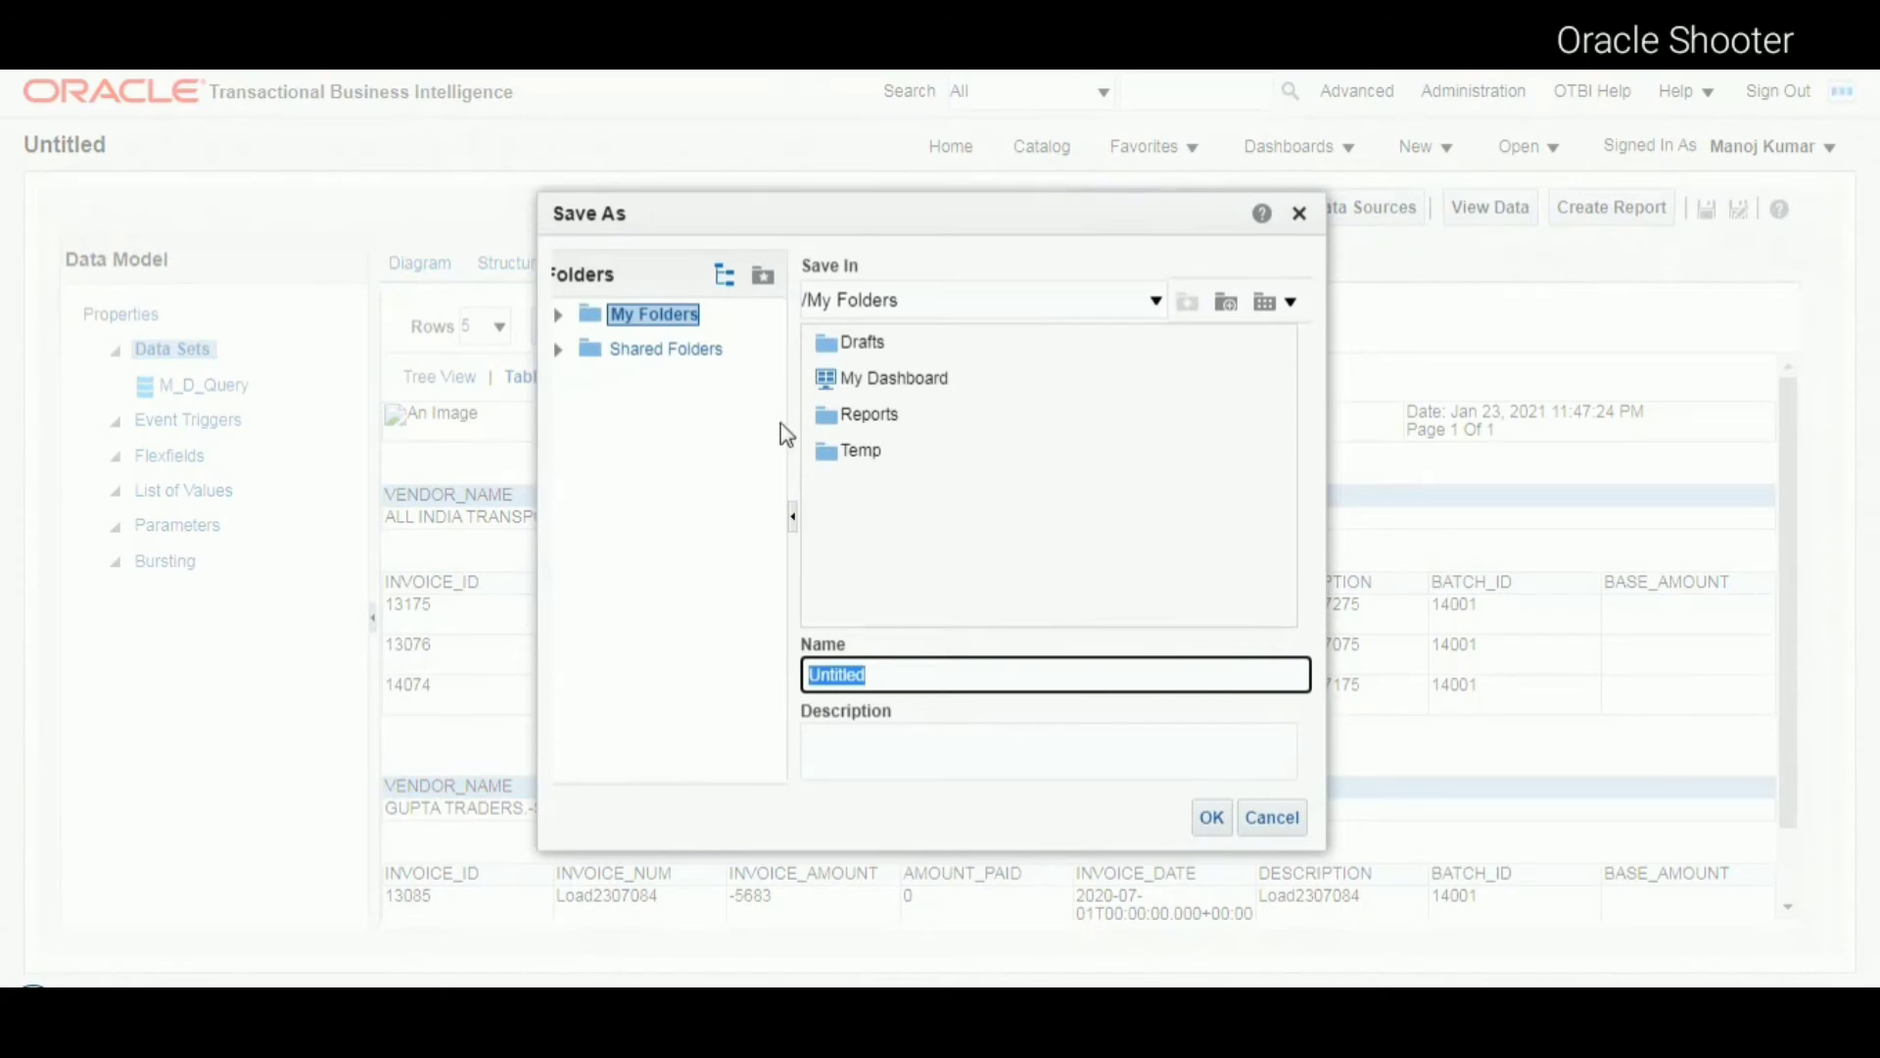
click(558, 319)
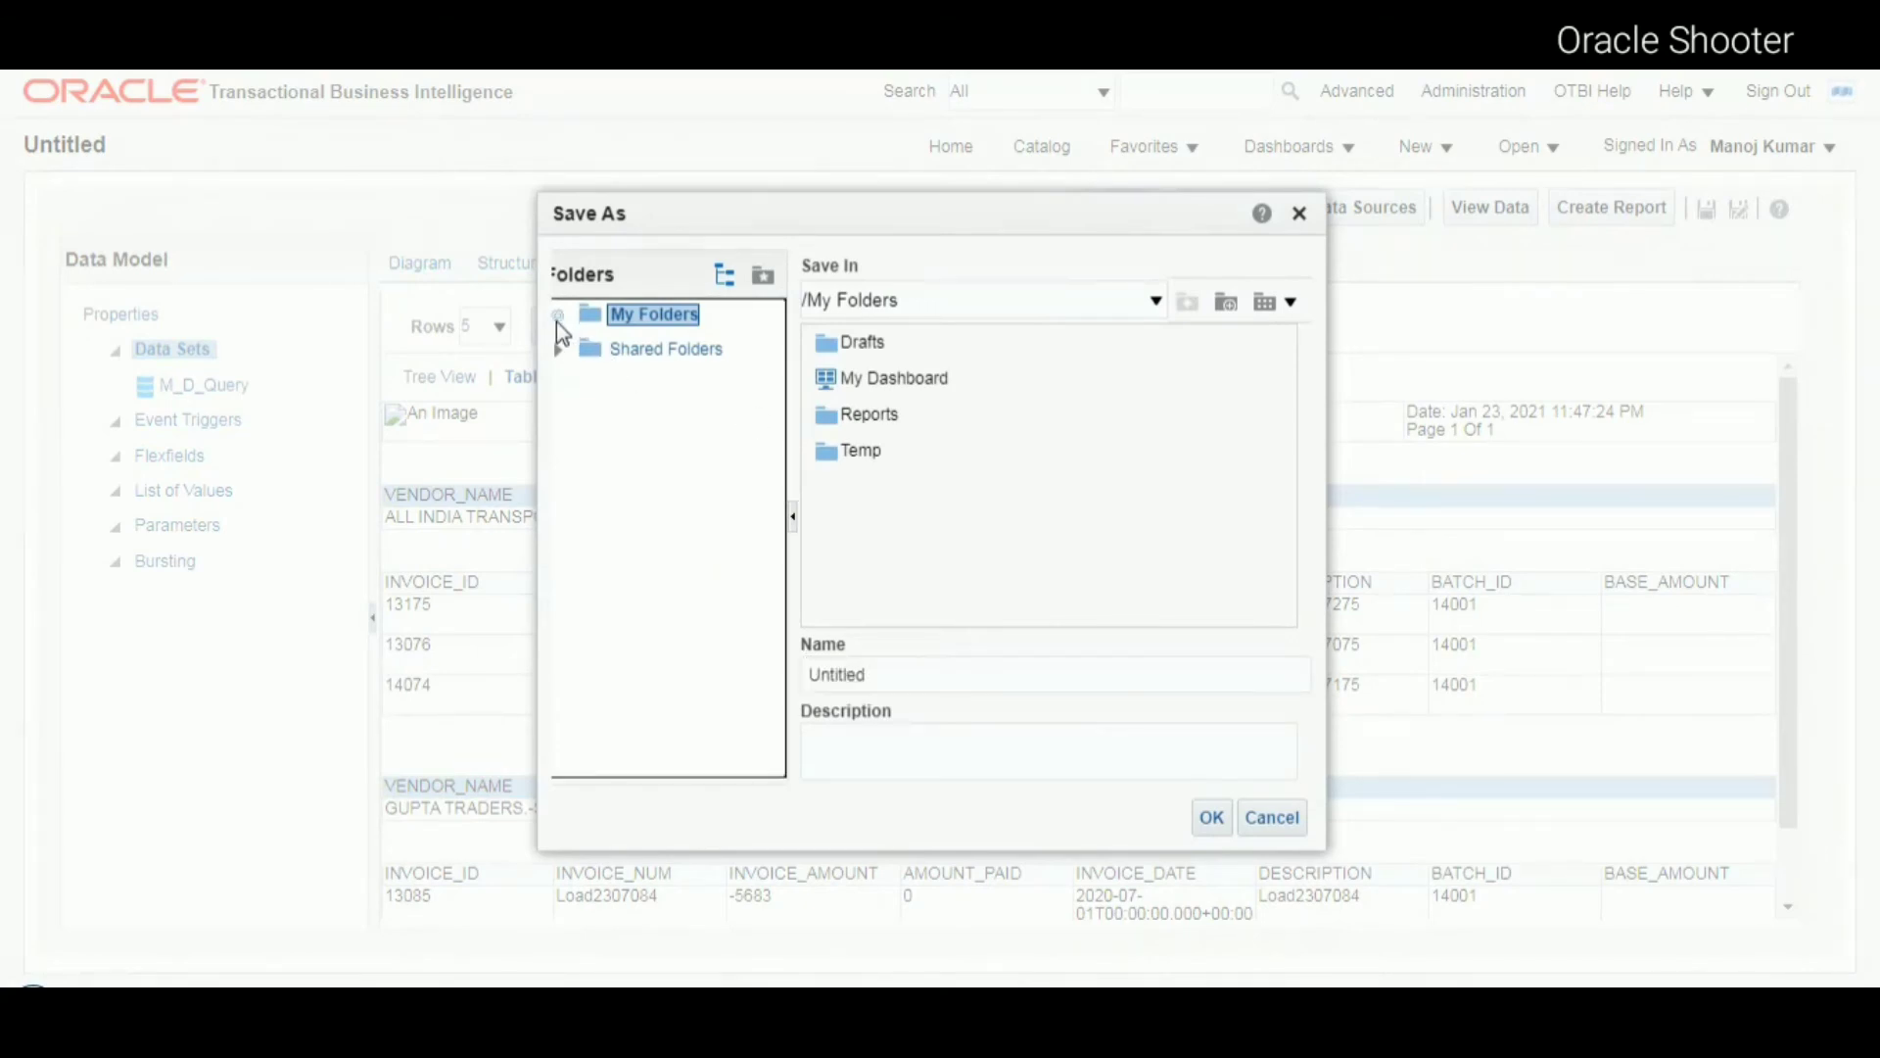
click(665, 454)
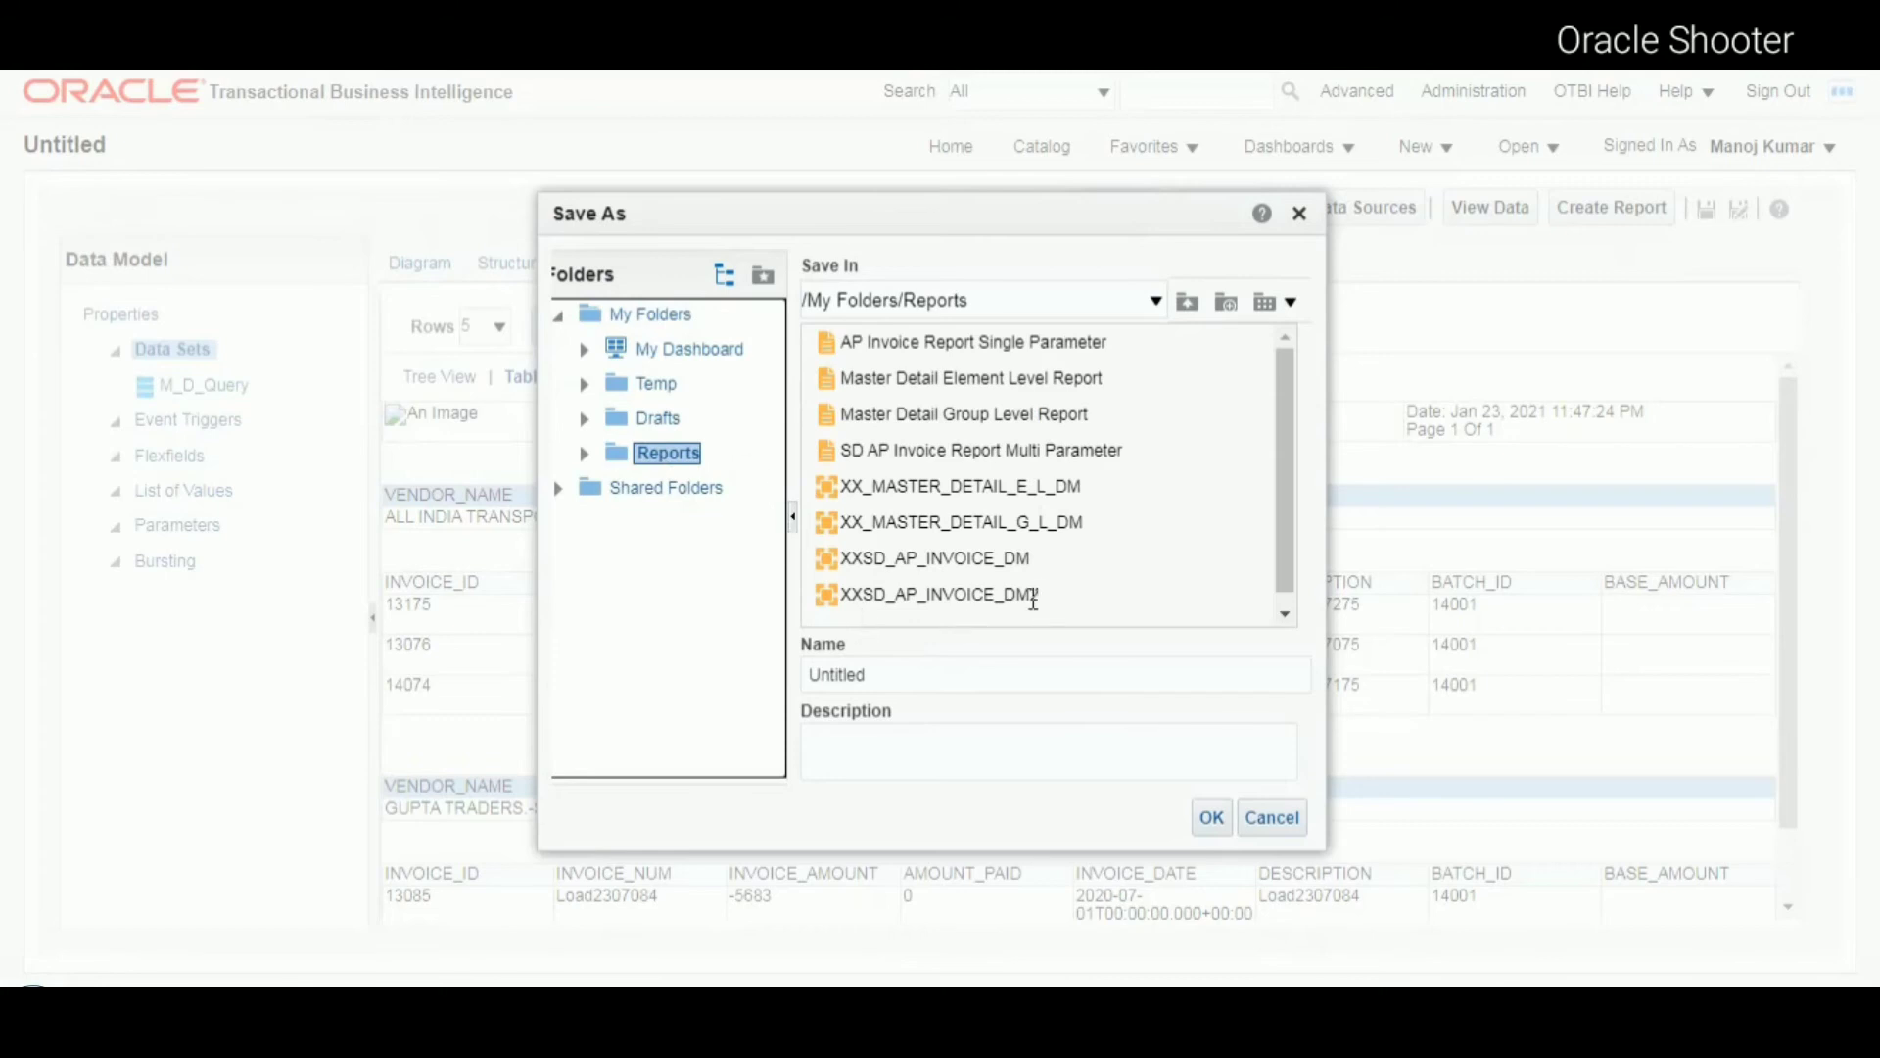
double_click(892, 675)
text(XX)
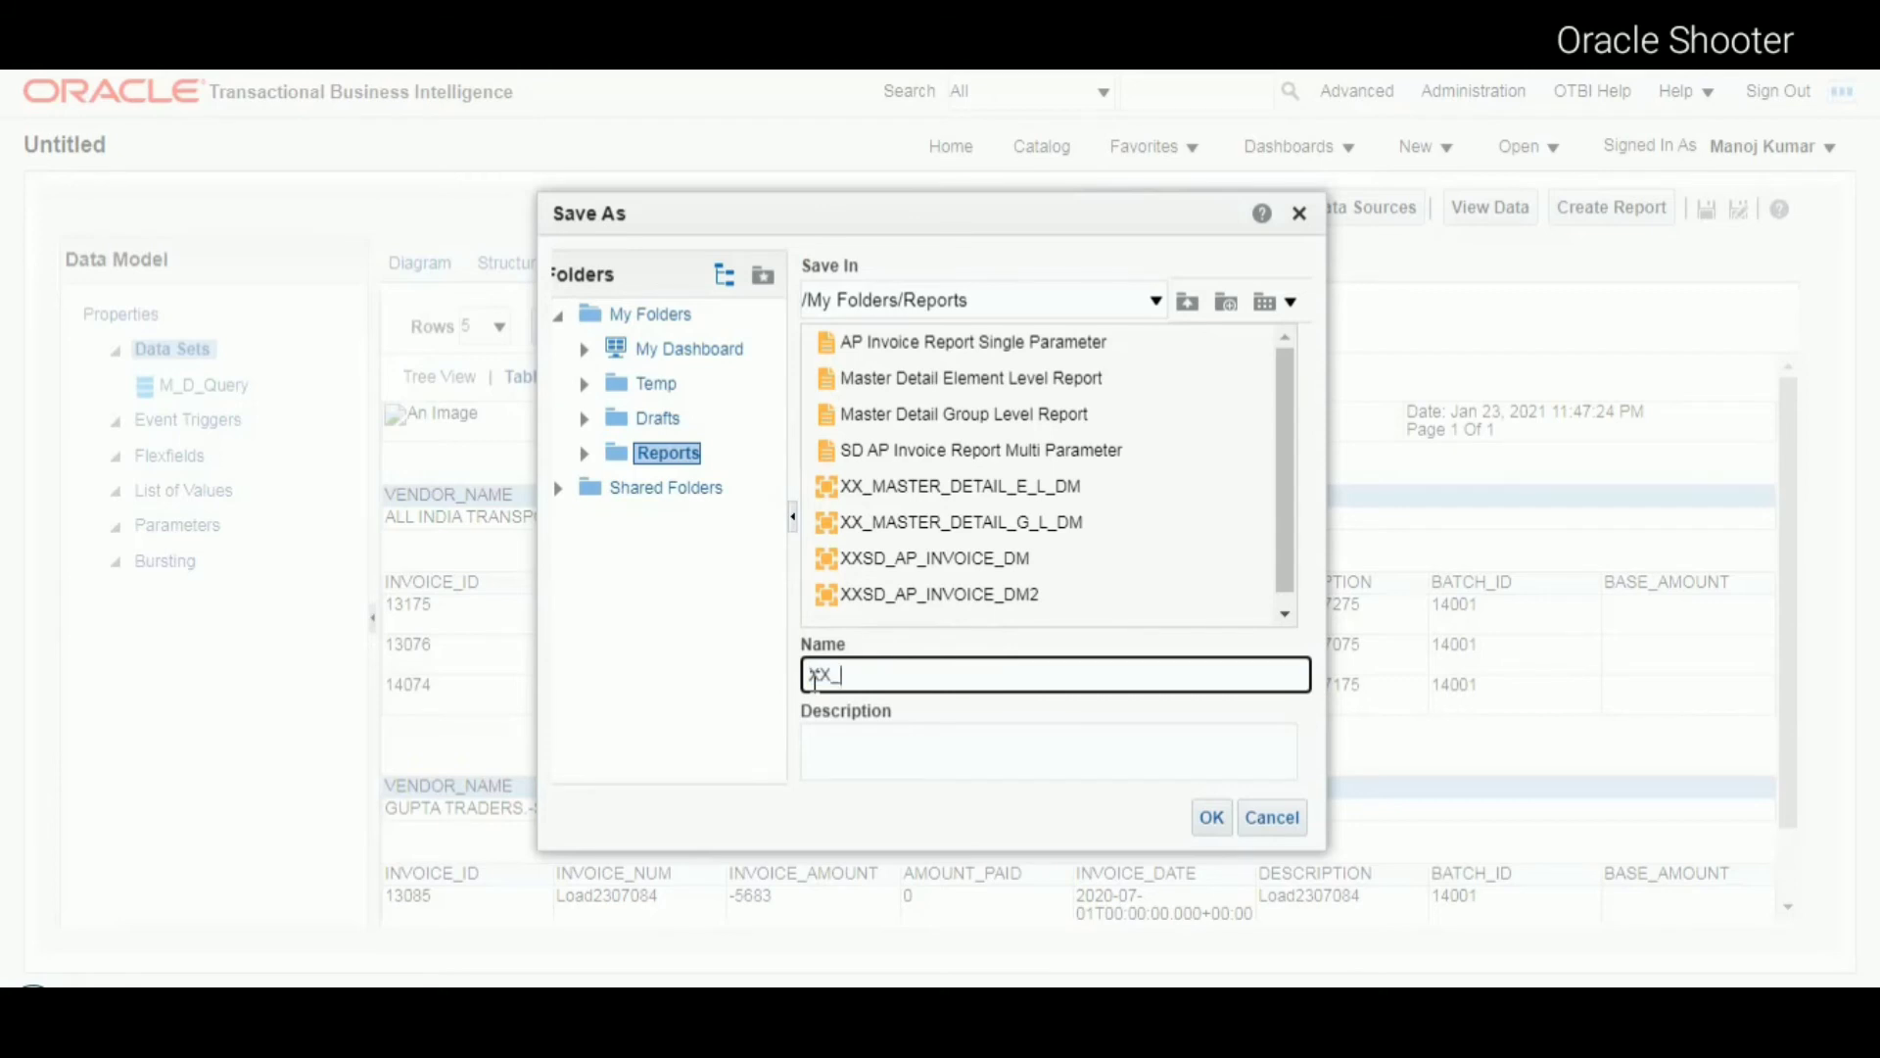
text(_MASTER_DETAIL_S)
text(UB_G)
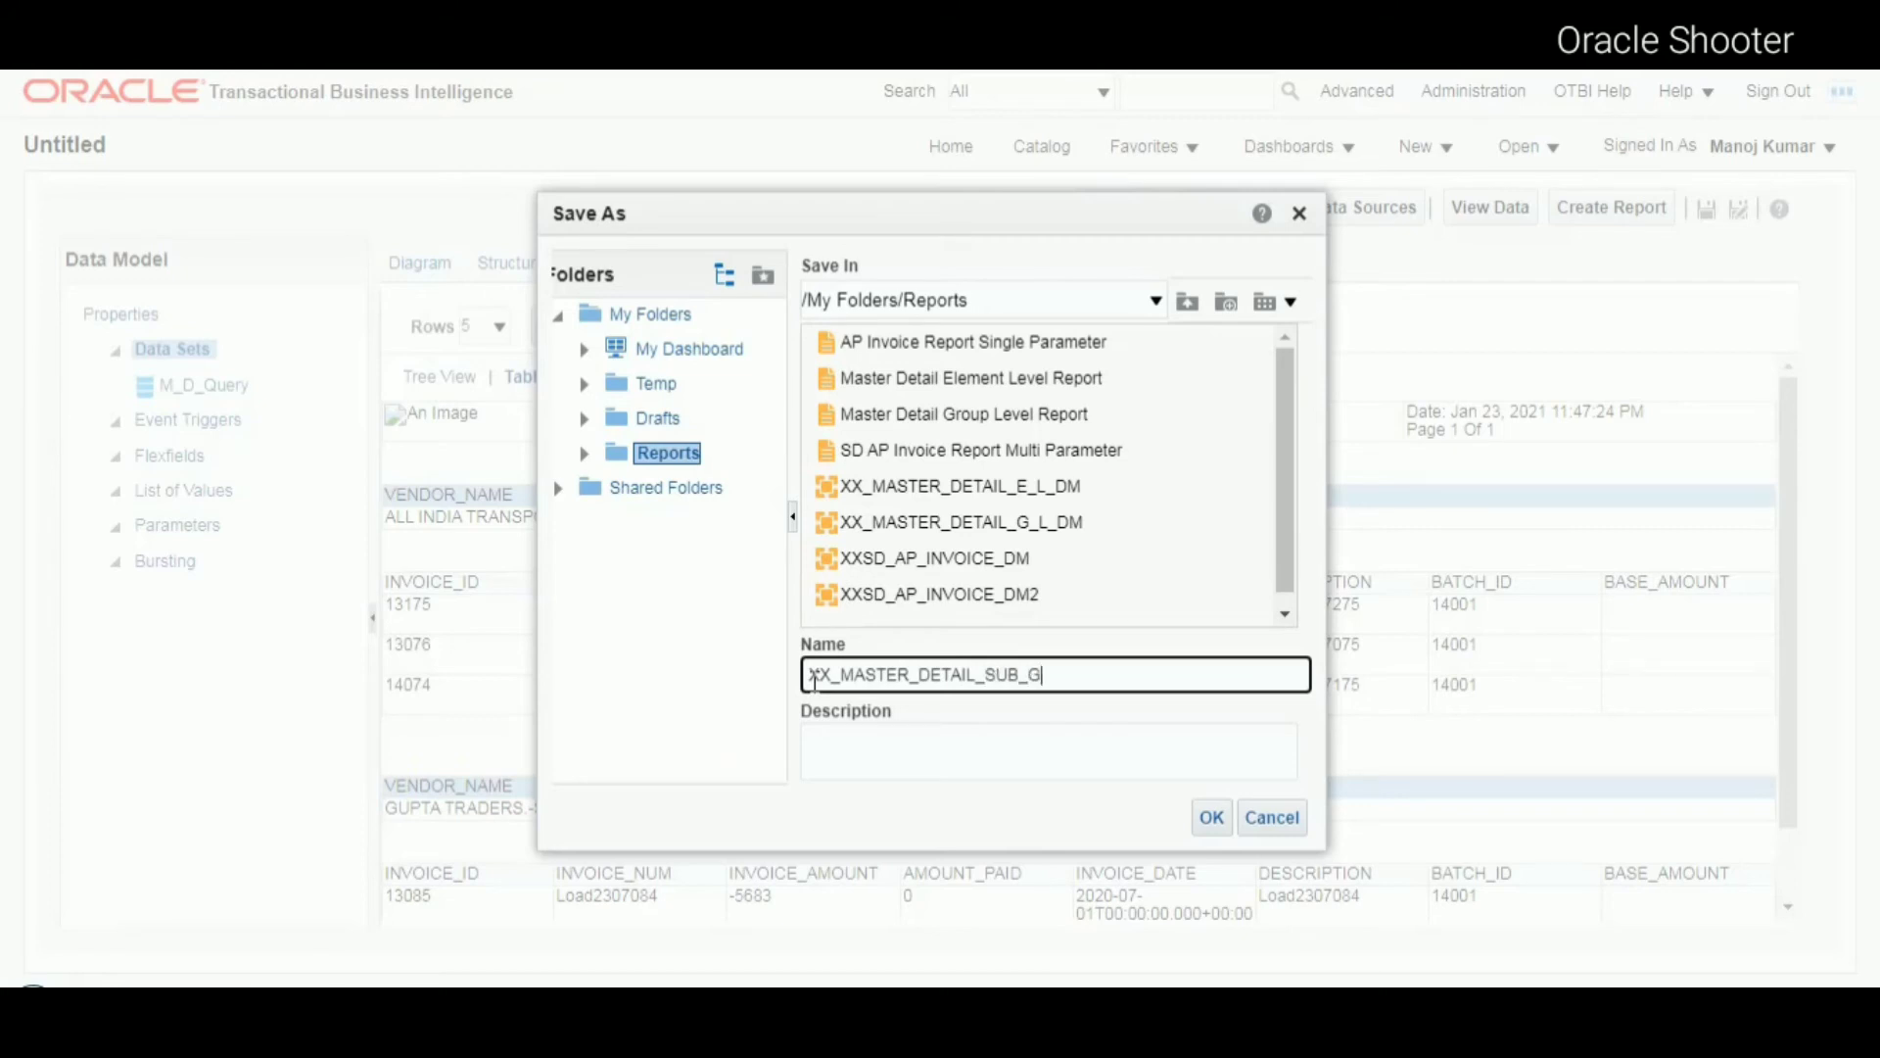
text(_L_DM)
click(1212, 818)
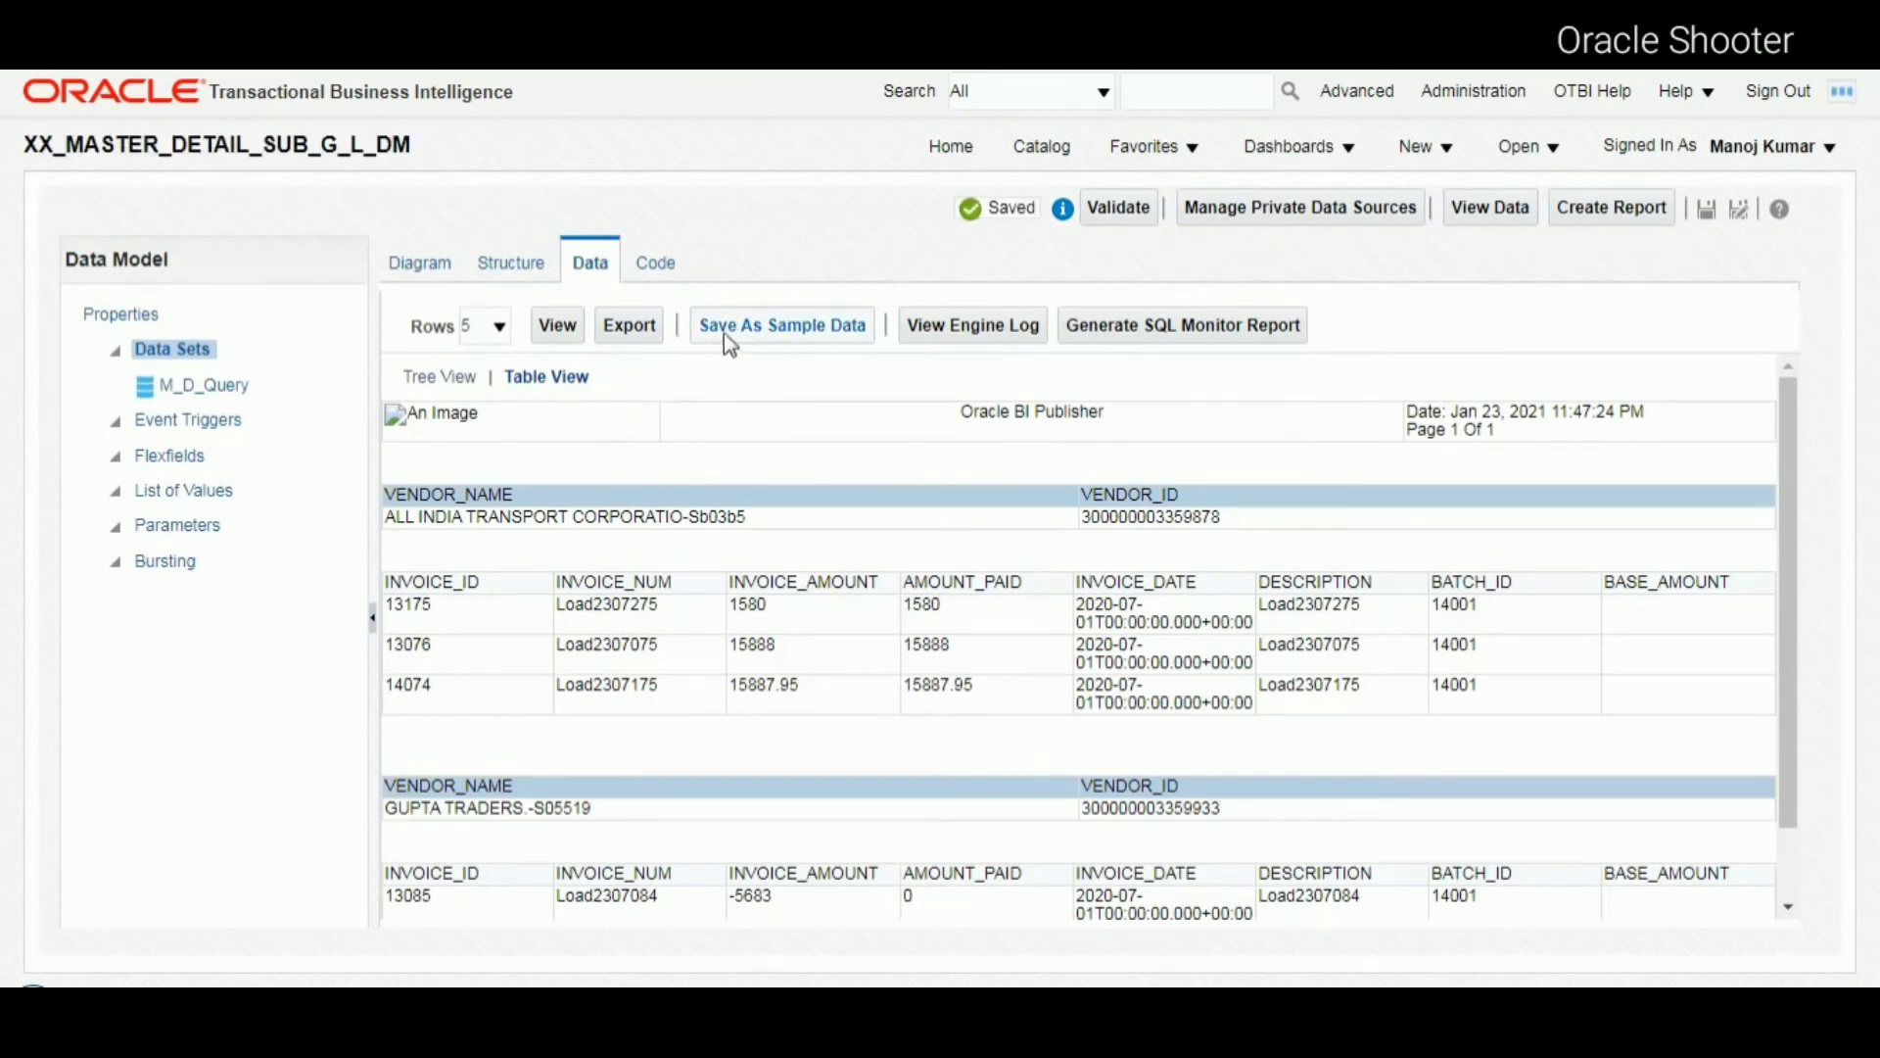
click(822, 336)
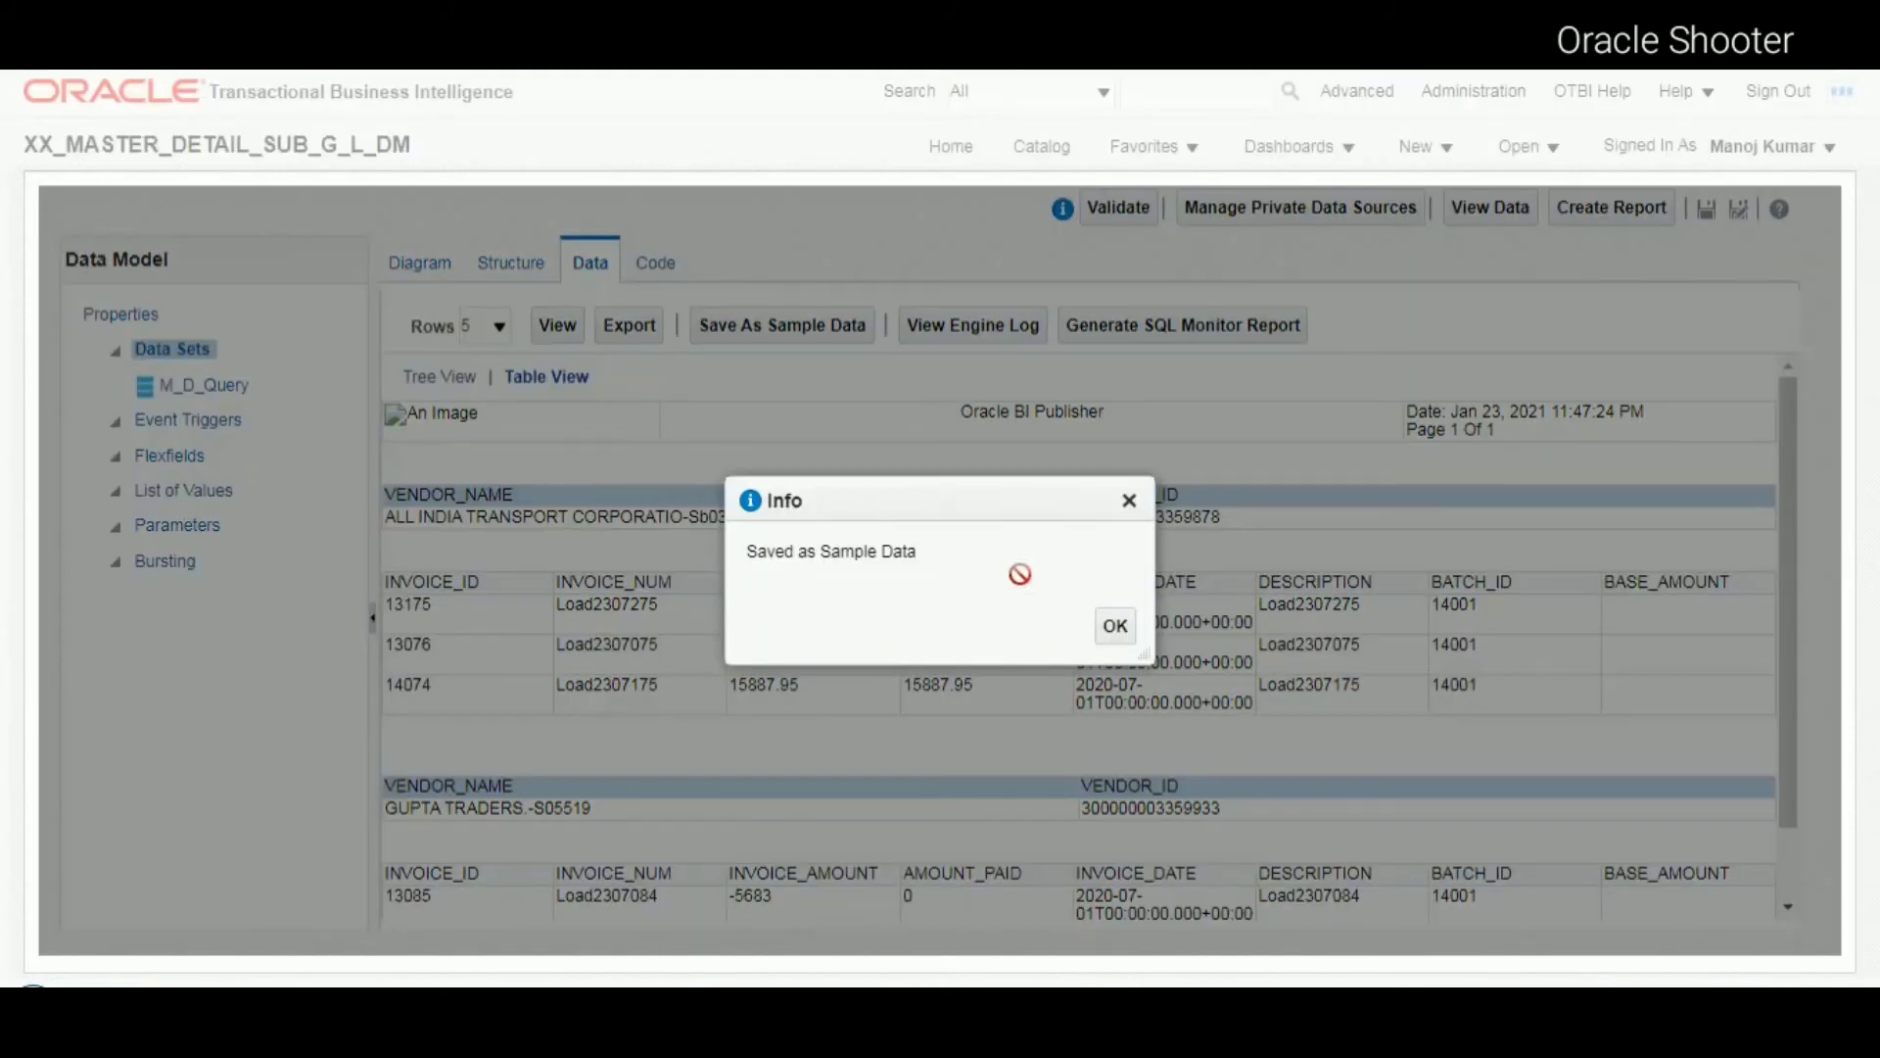
click(1117, 626)
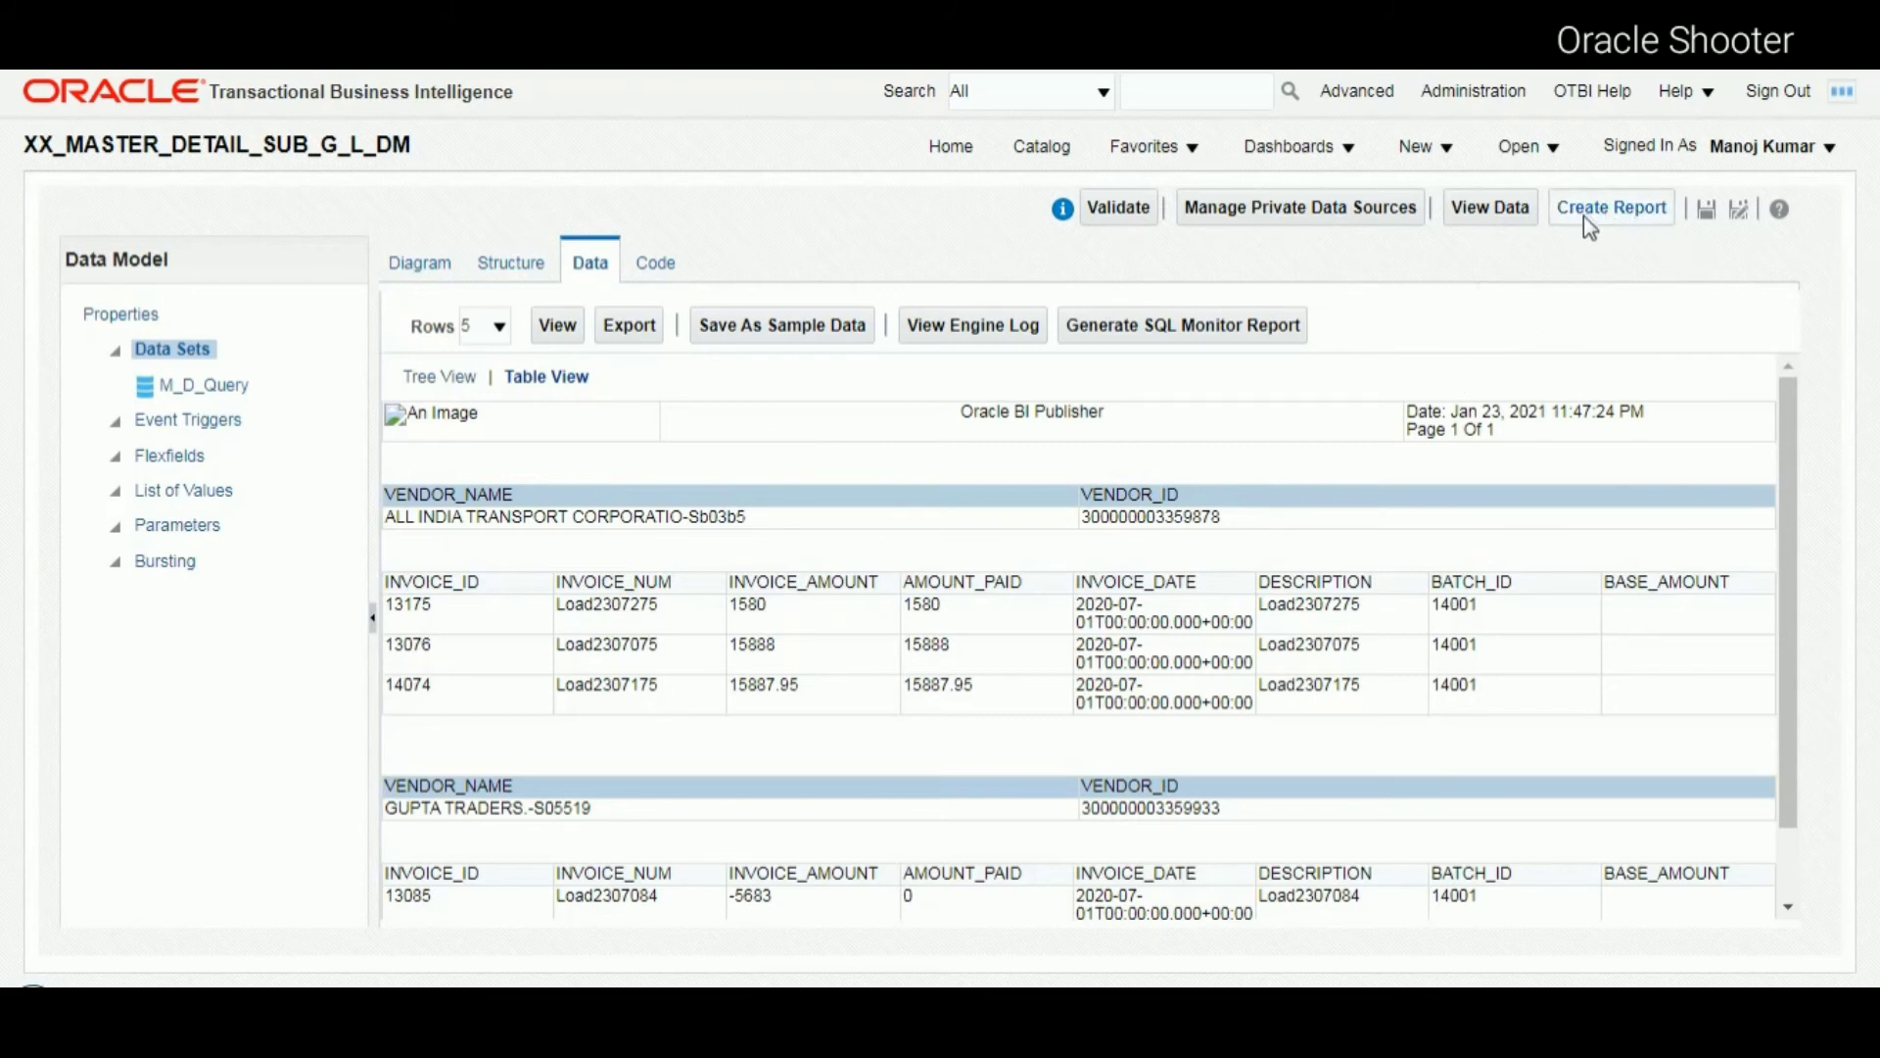
- Start a new report without the guided wizard and select XX_MASTER_DETAIL_SUB_G_L_DM from My Folders/Reports as its data model
click(1615, 209)
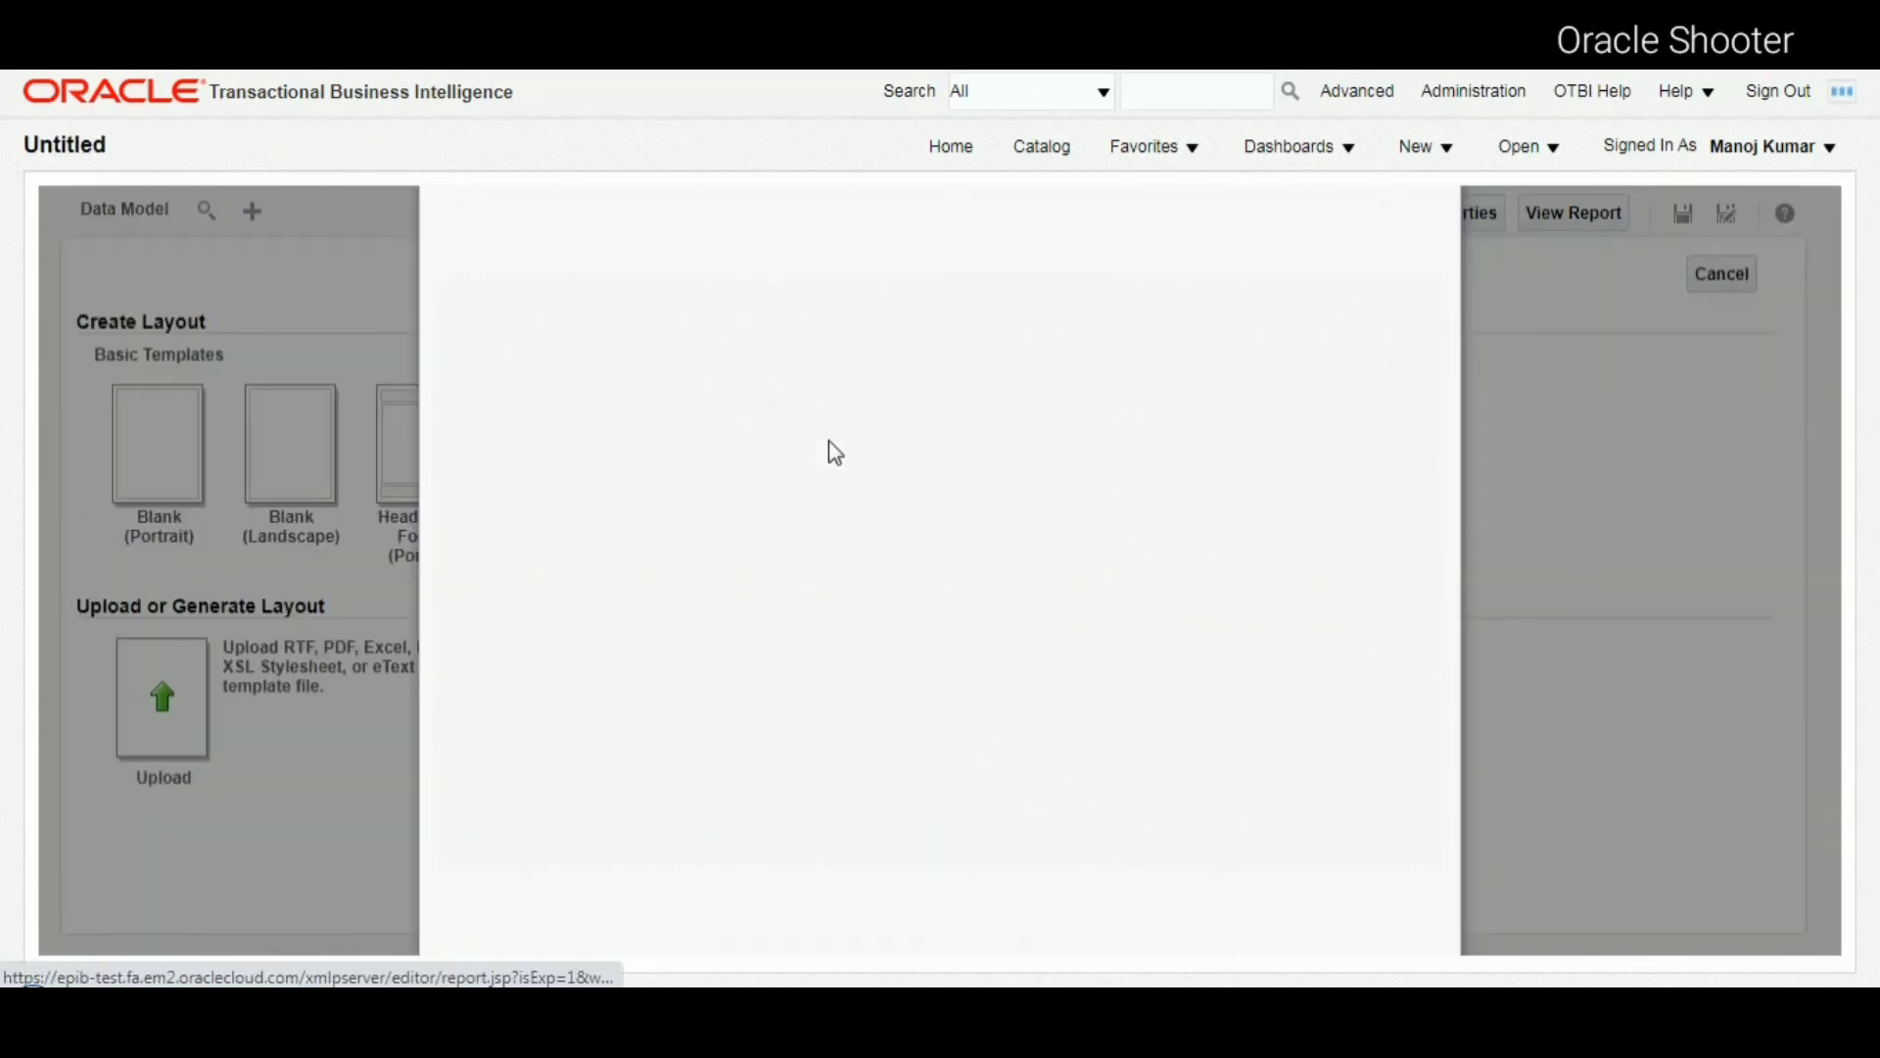
key(ctrl+minus)
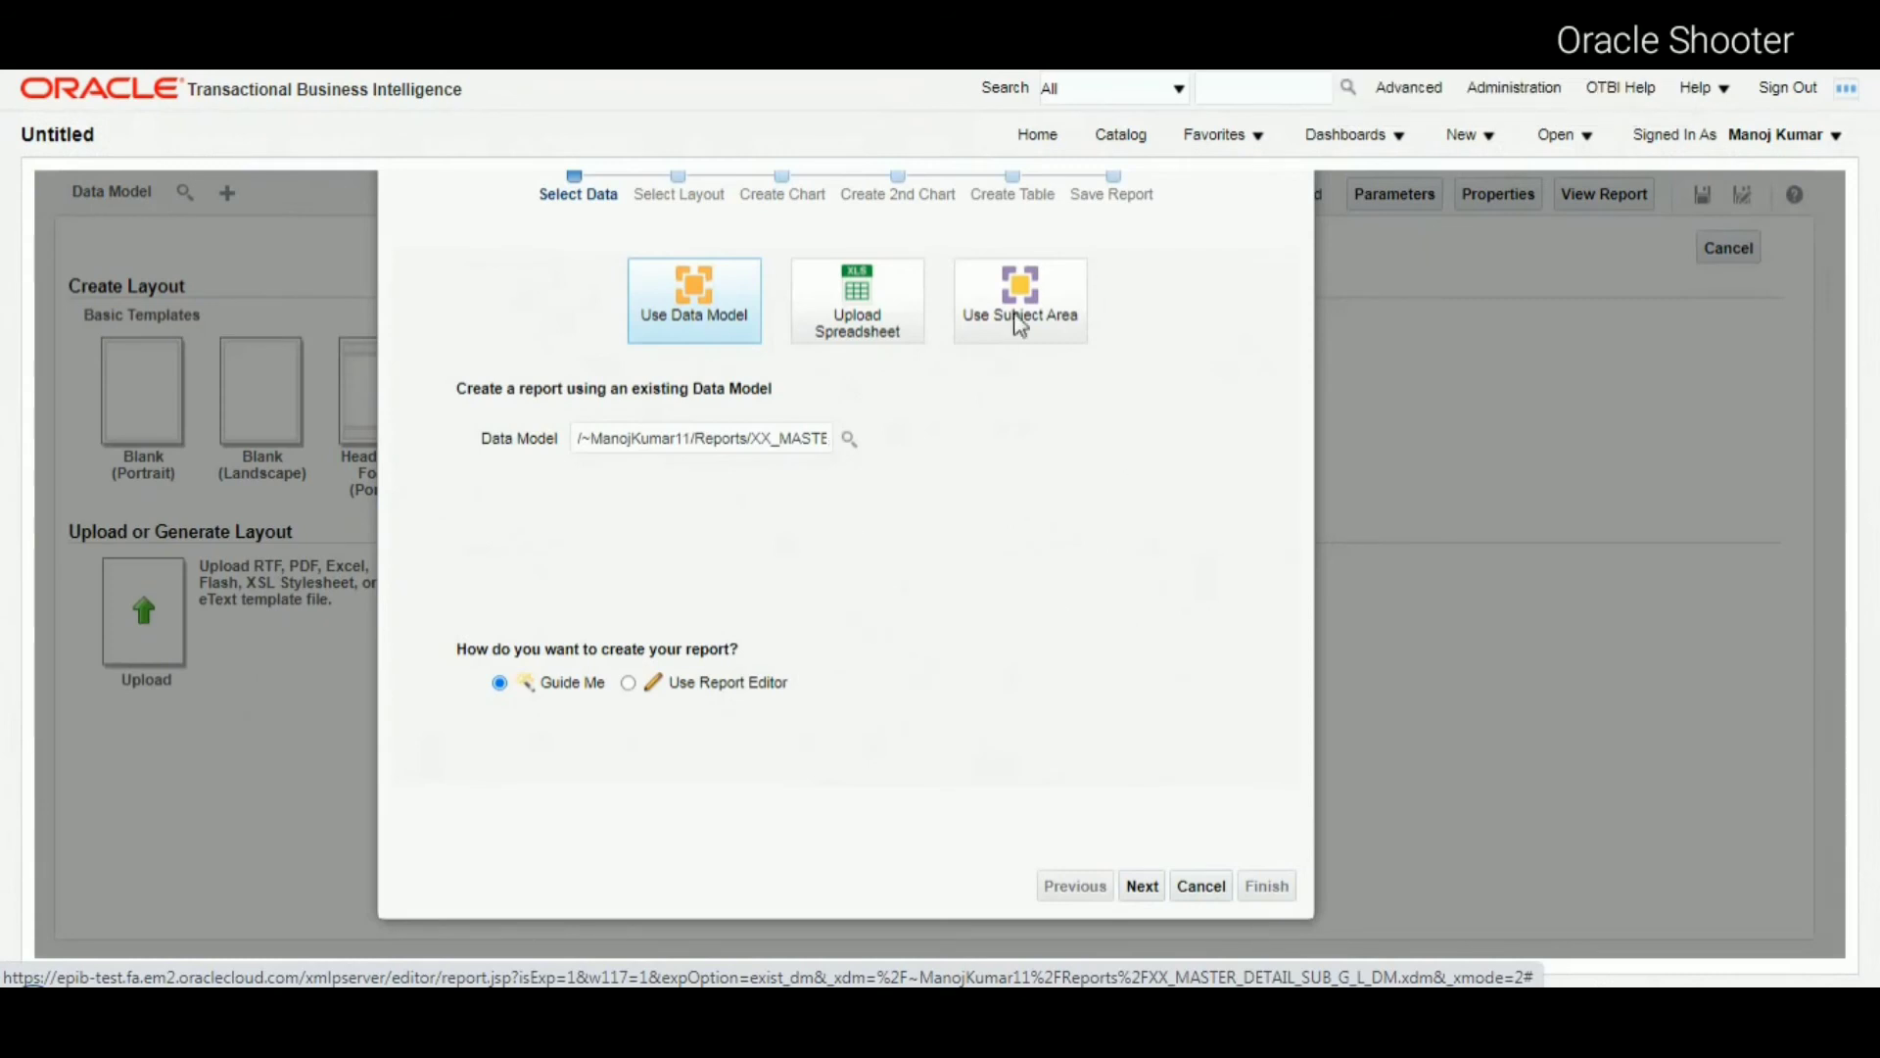
click(1213, 886)
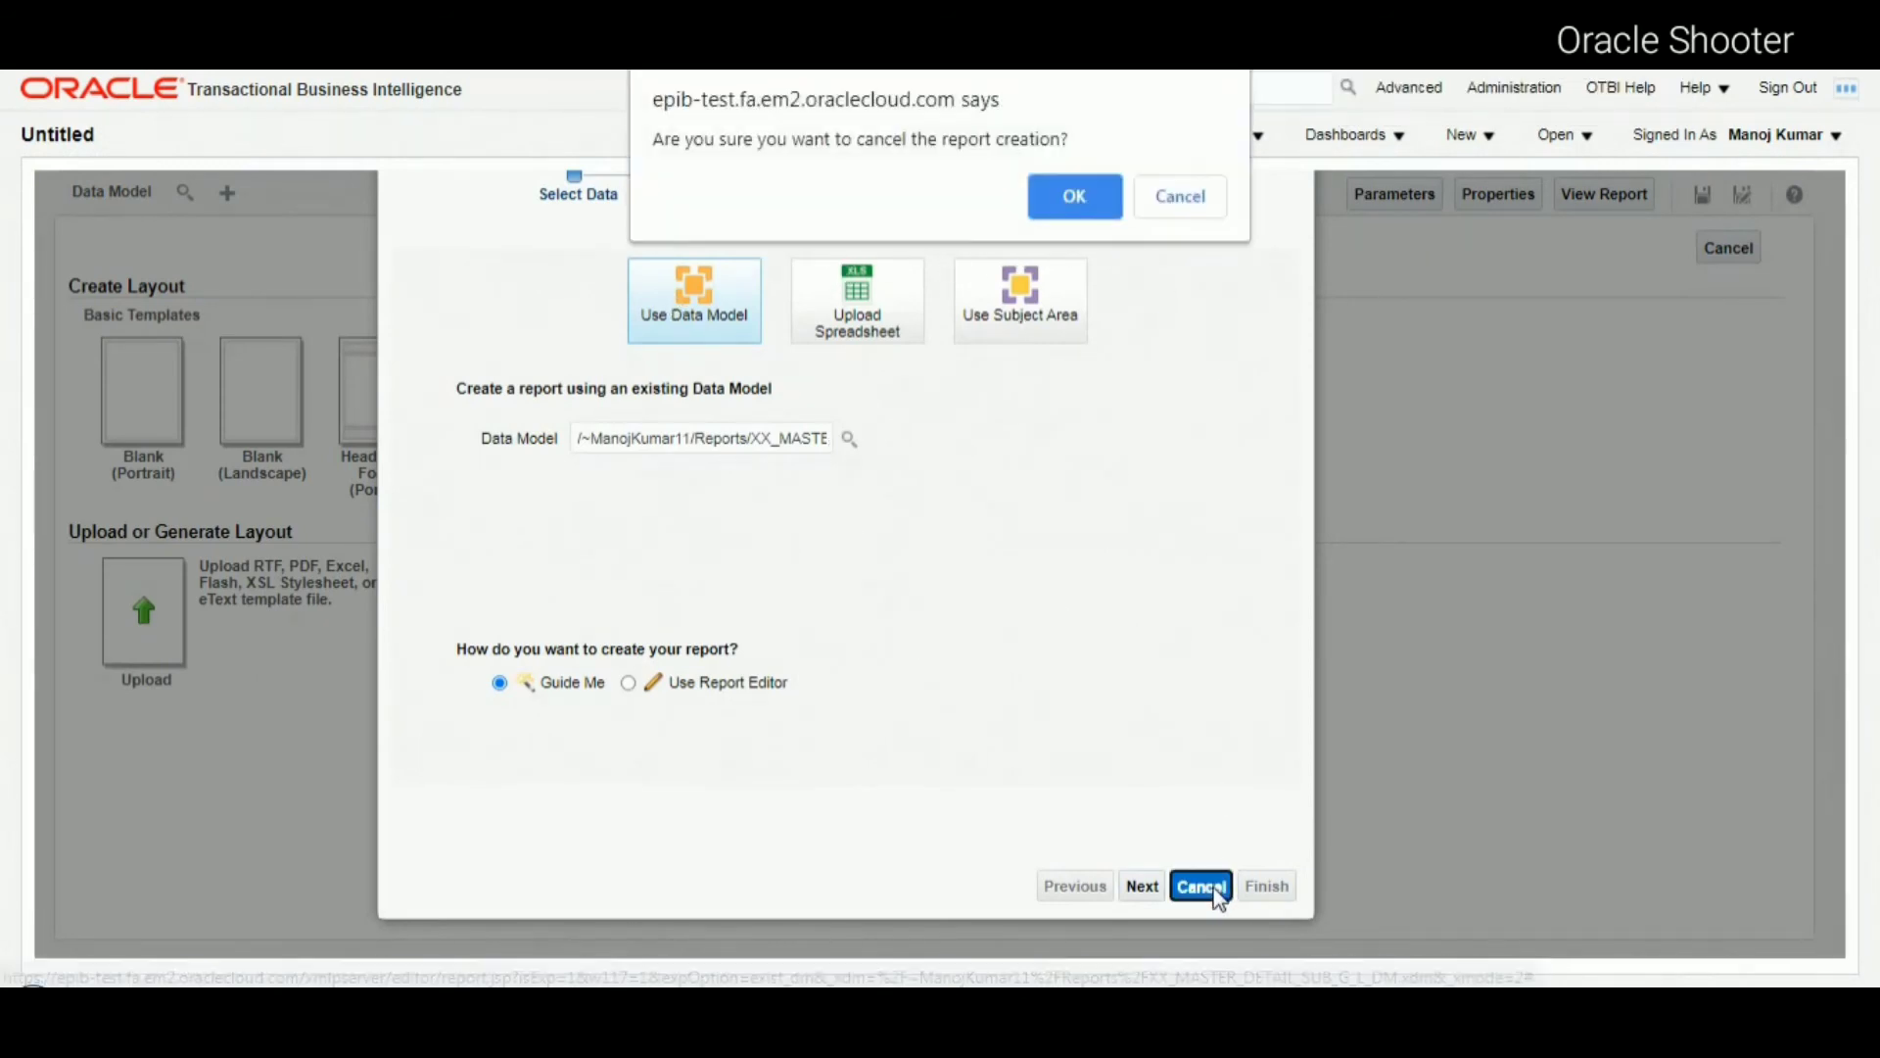
click(1078, 194)
key(ctrl+plus)
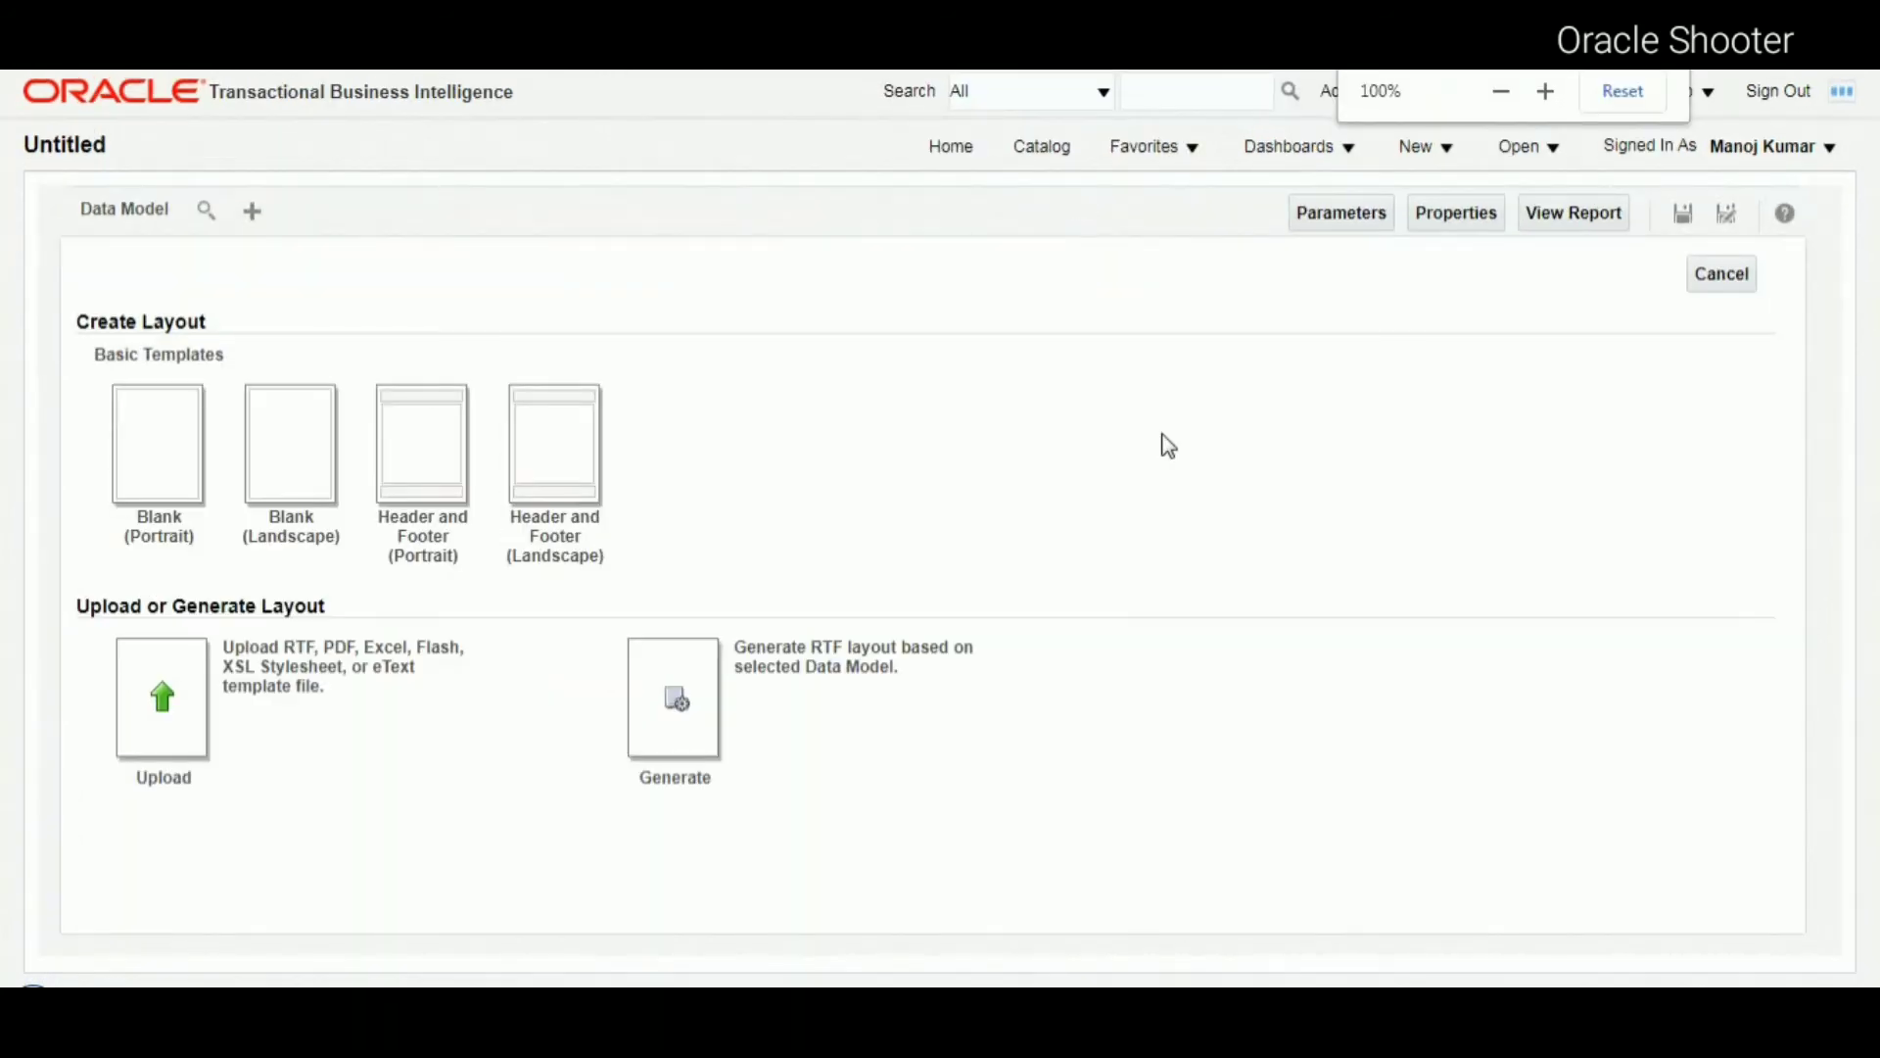
click(207, 212)
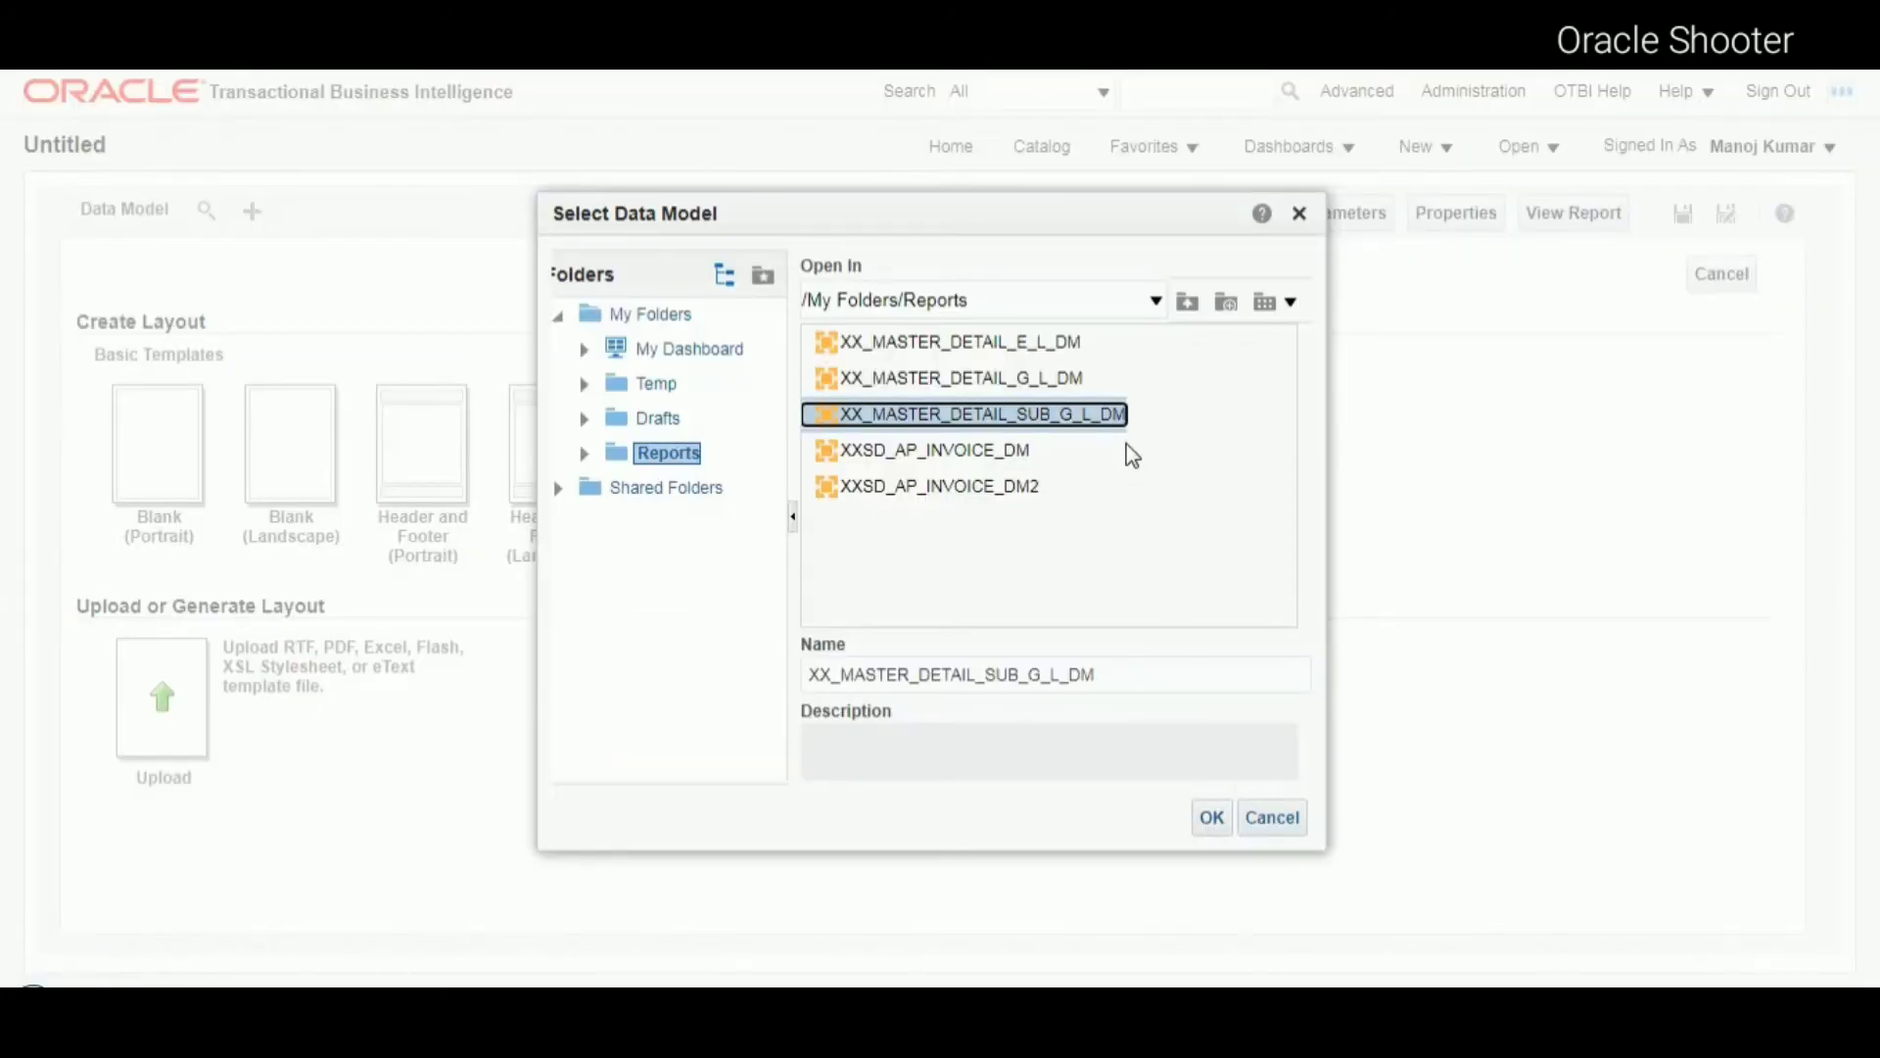
click(1217, 822)
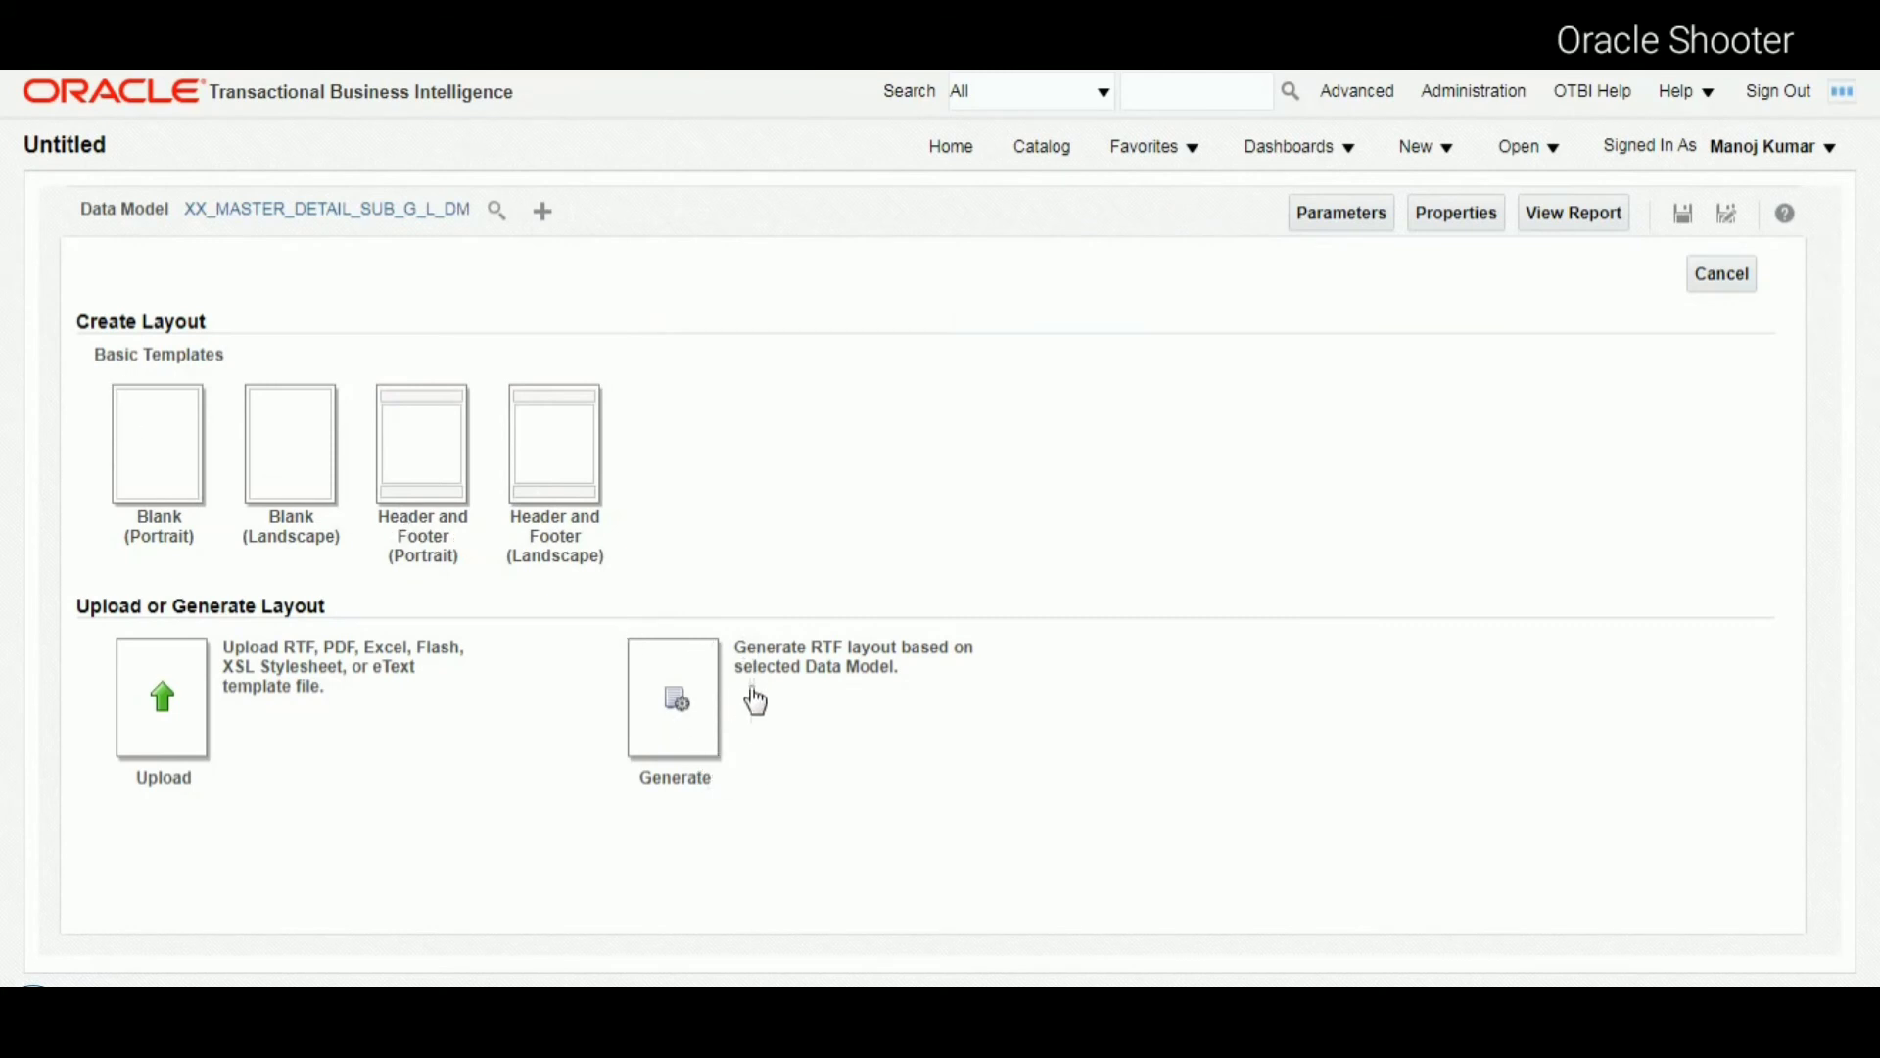
- Generate an RTF layout from the data model with the template name XX_MSTR_DET_SUB_G_L_TEMP
click(683, 701)
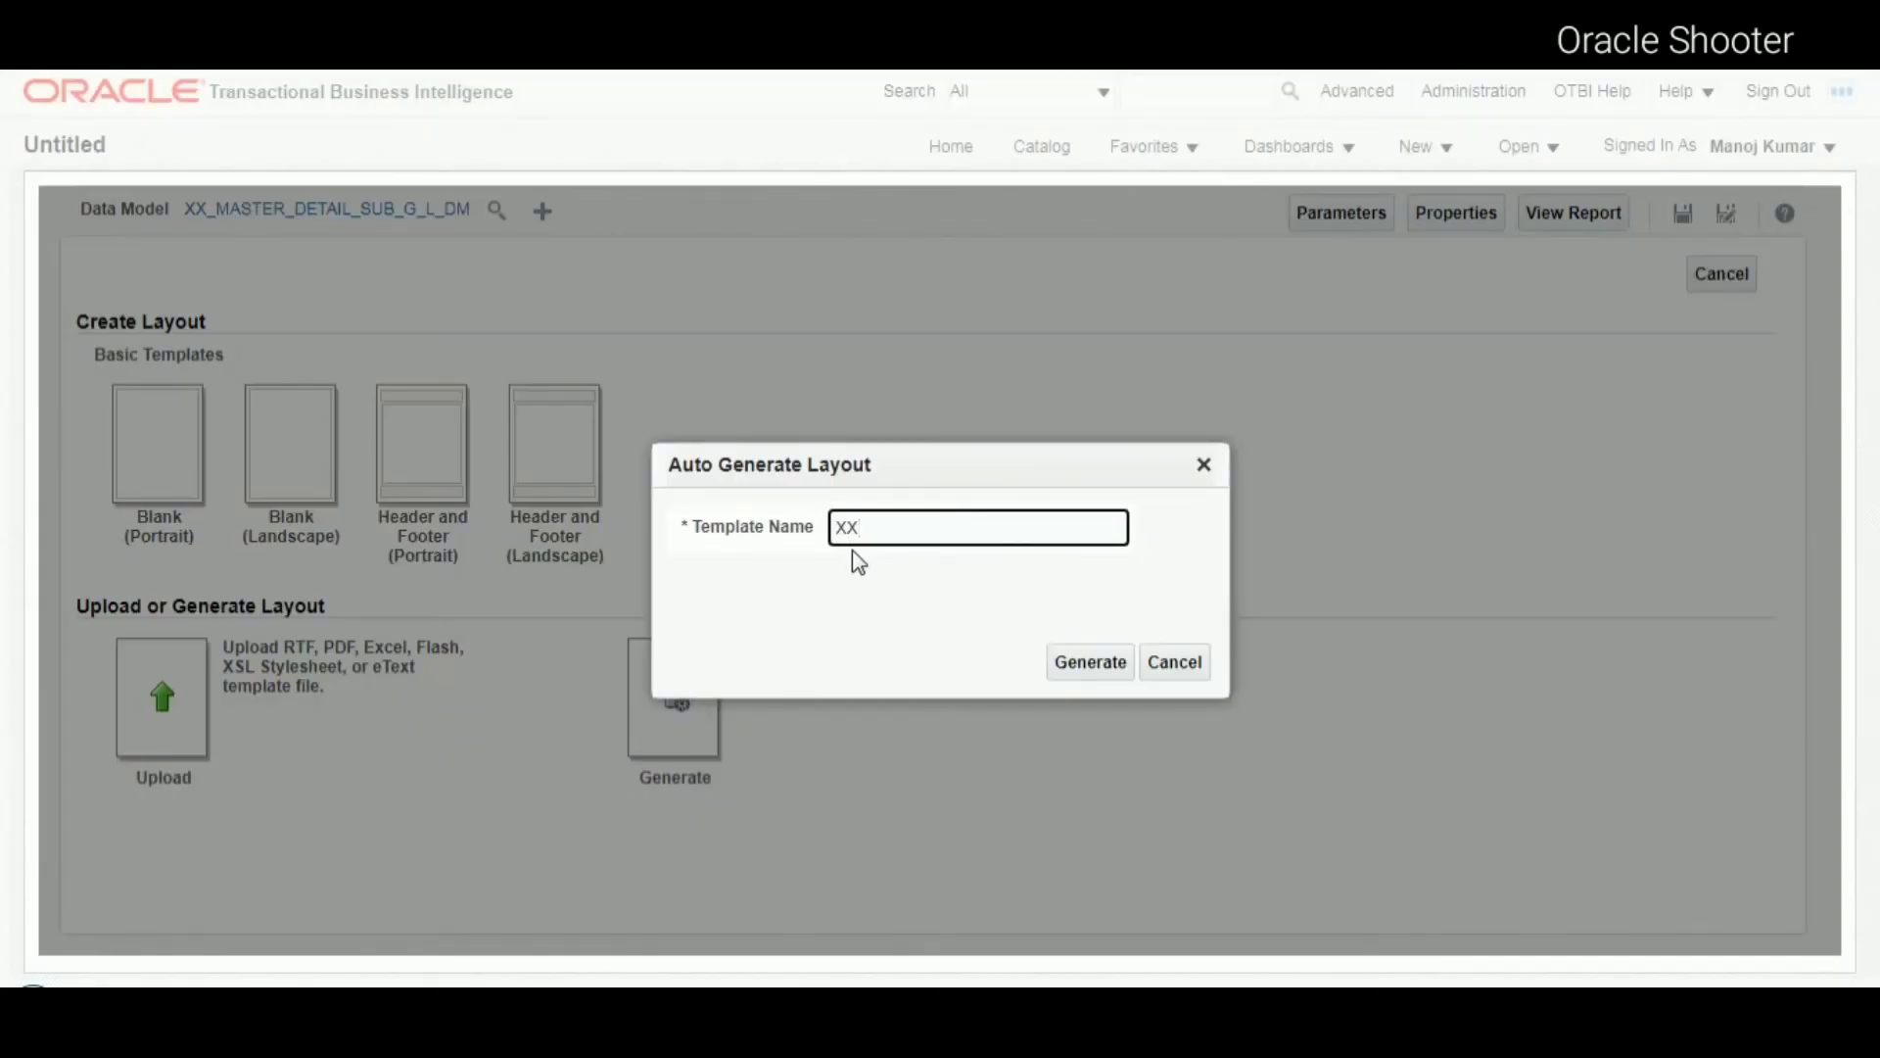
text(XX_MSTR_DET_SUB_G+L+TEM)
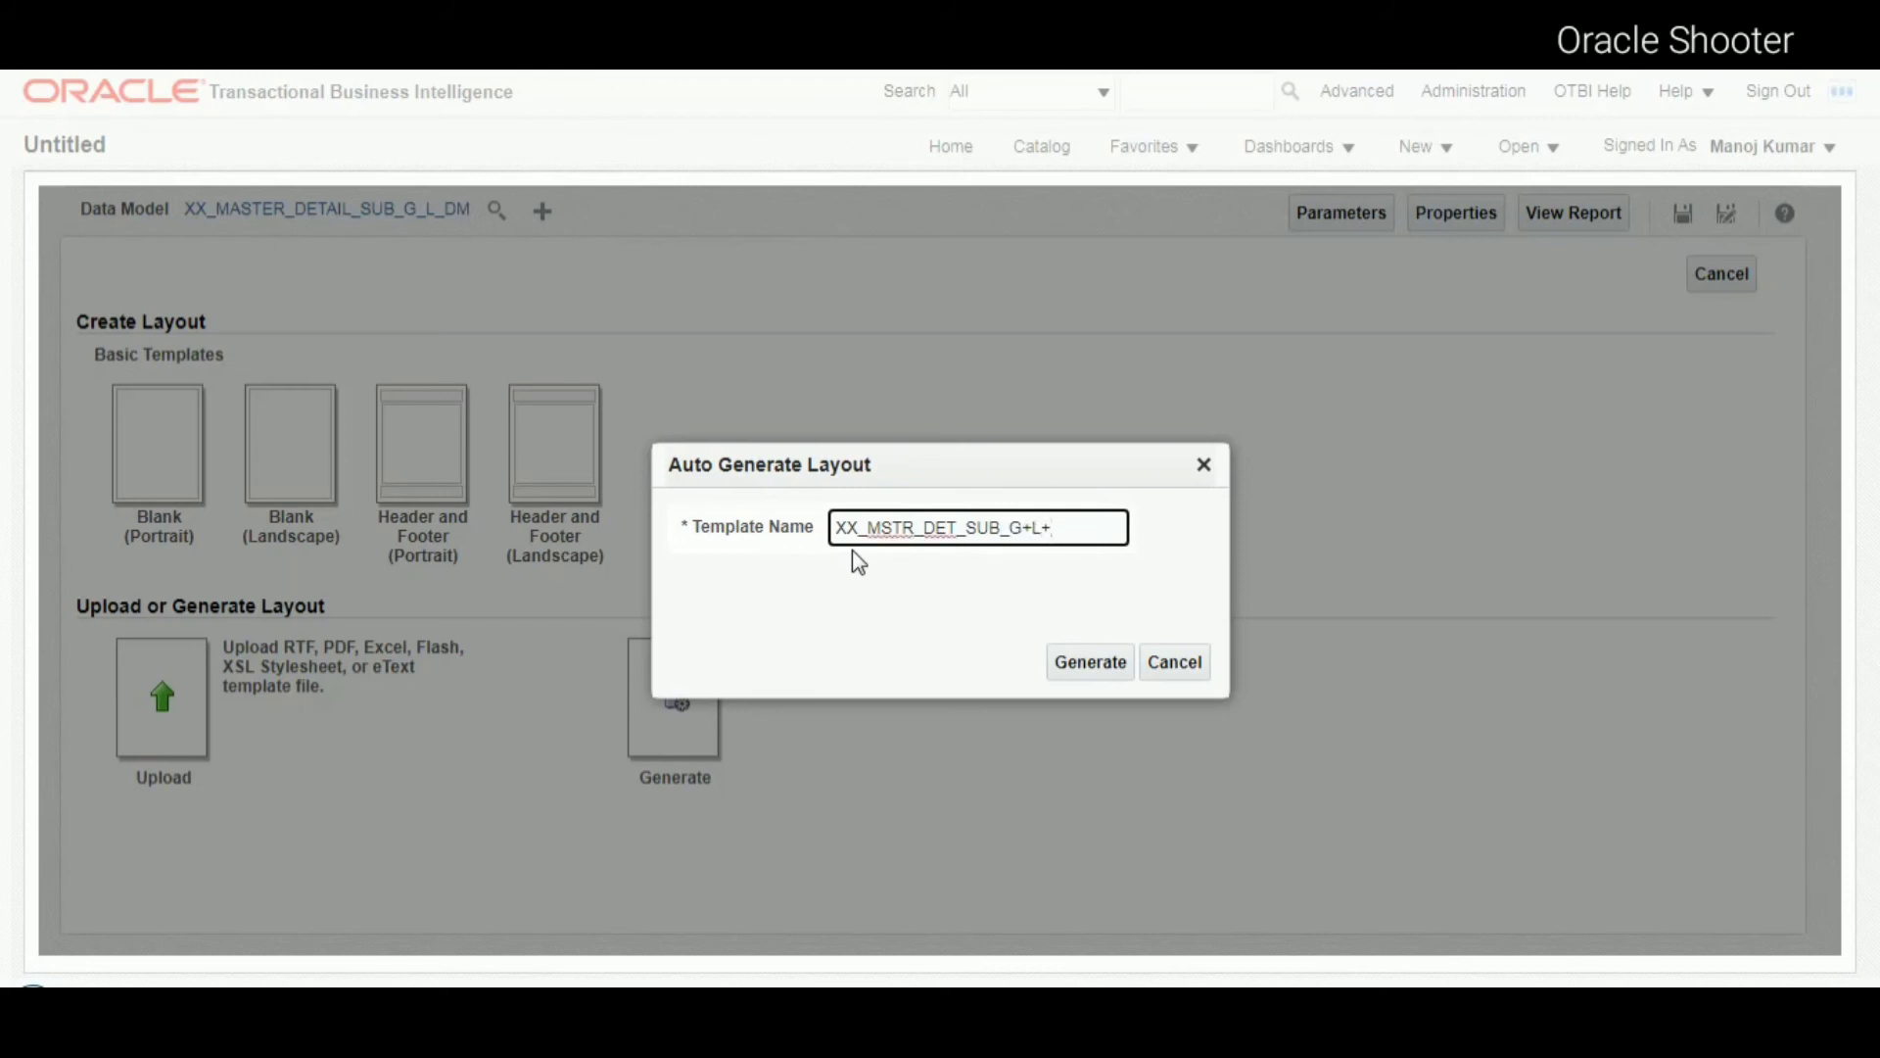
text(P)
key(Left)
key(Left)
key(Left)
key(Left)
key(BackSpace)
text(_)
key(BackSpace)
text(_)
click(1085, 666)
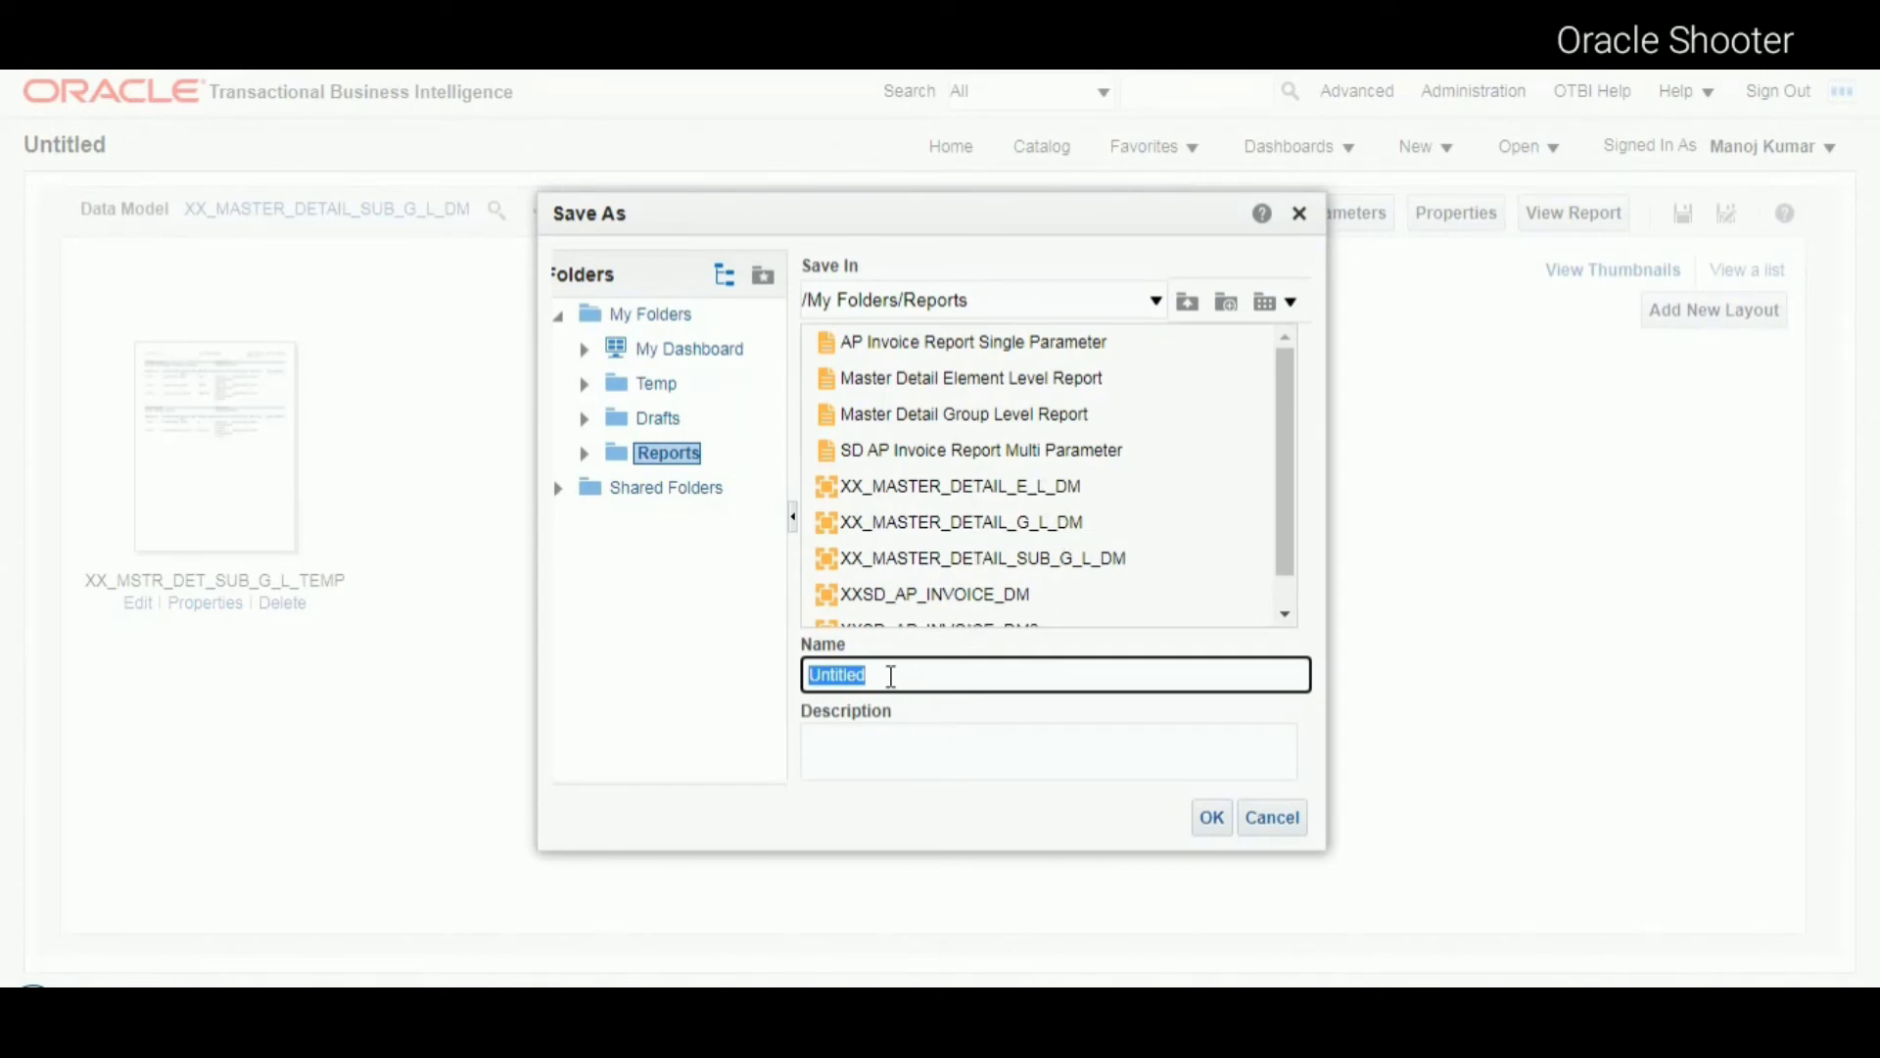
- Save the report in My Folders/Reports as Master Detail Sub Group Level Report, adapting the name of the existing group level report
click(935, 421)
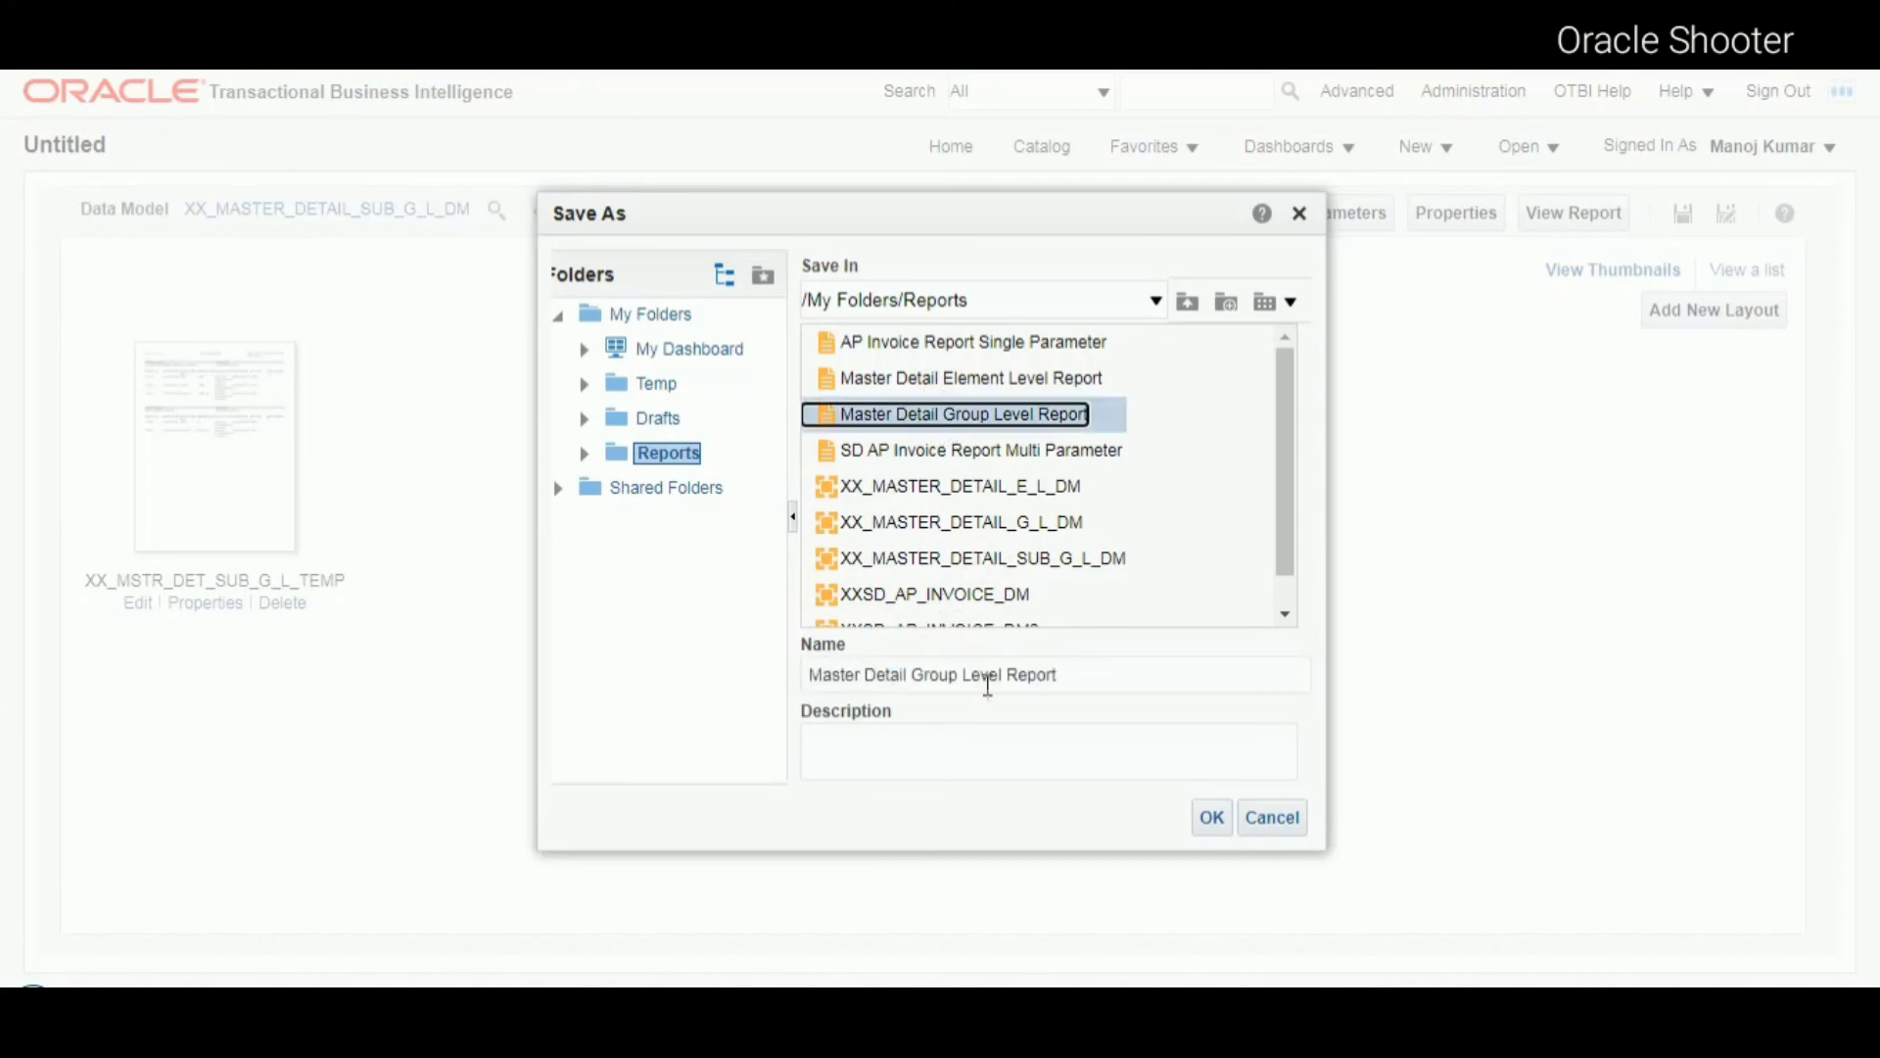
click(918, 679)
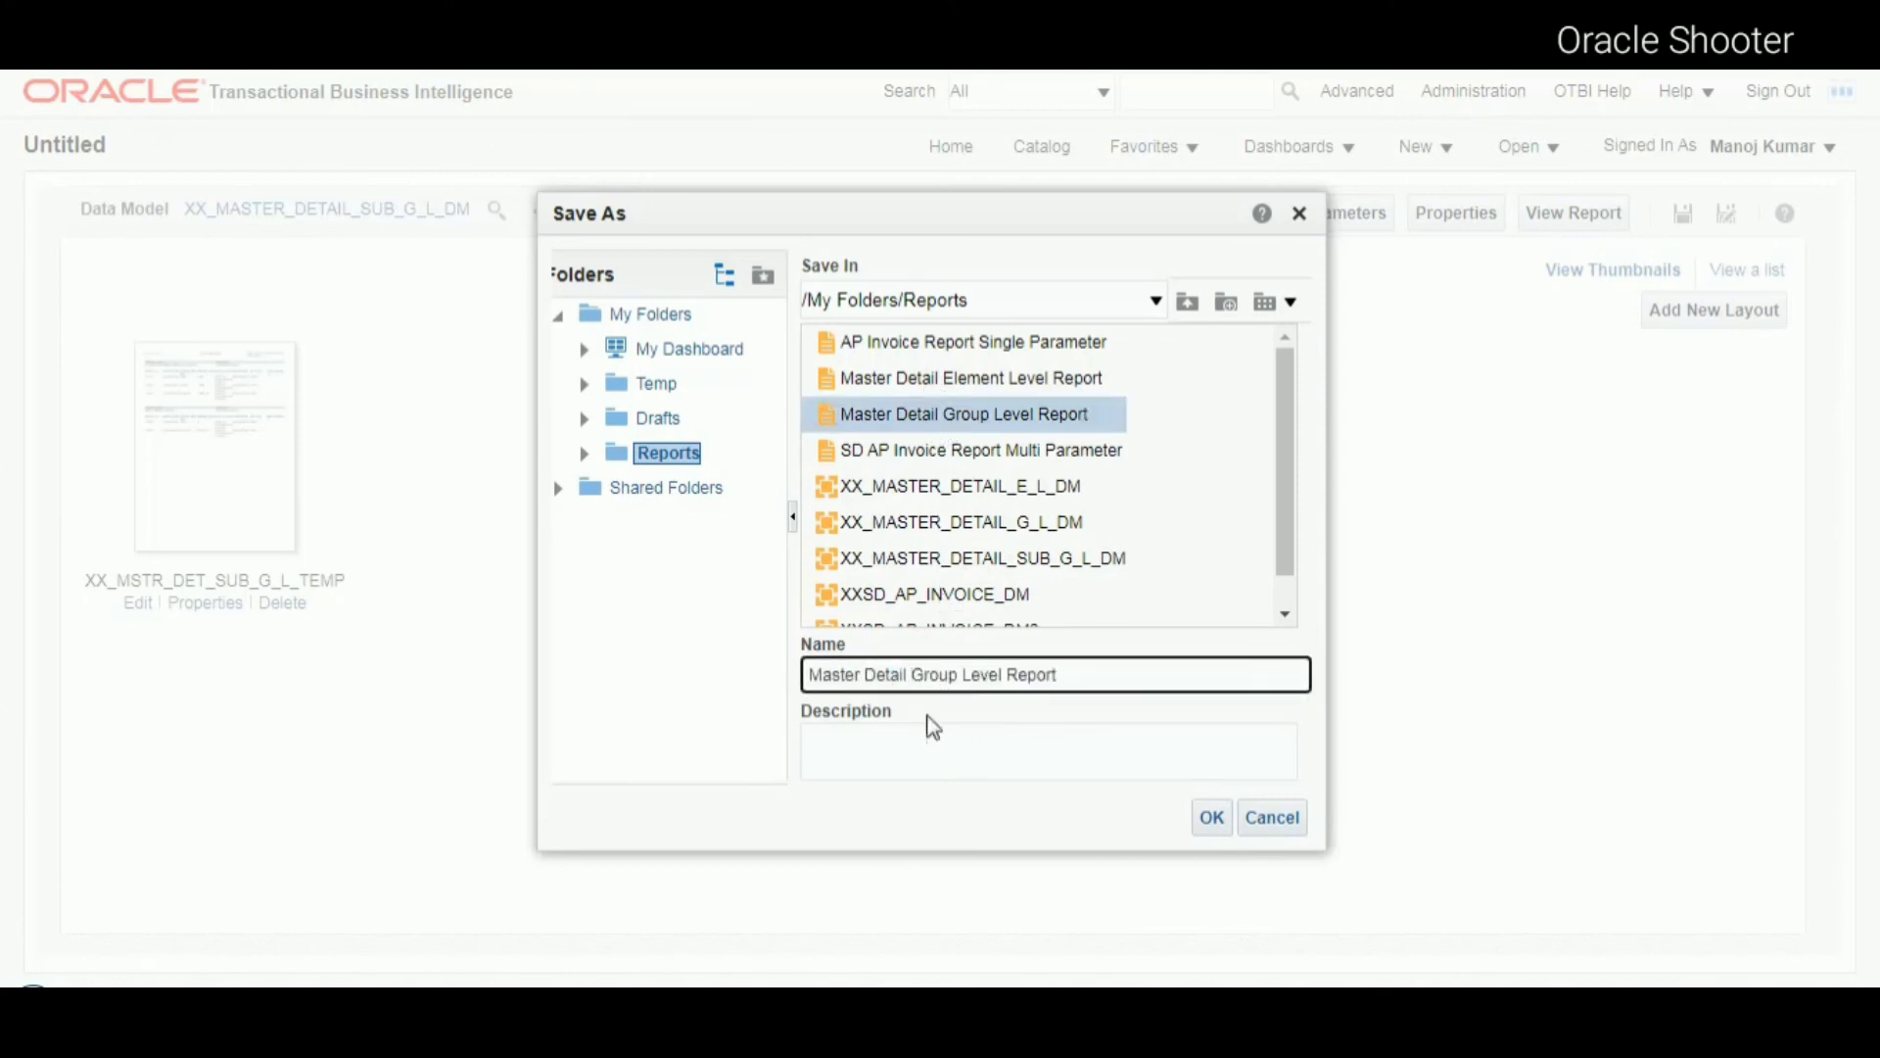
text(Sub)
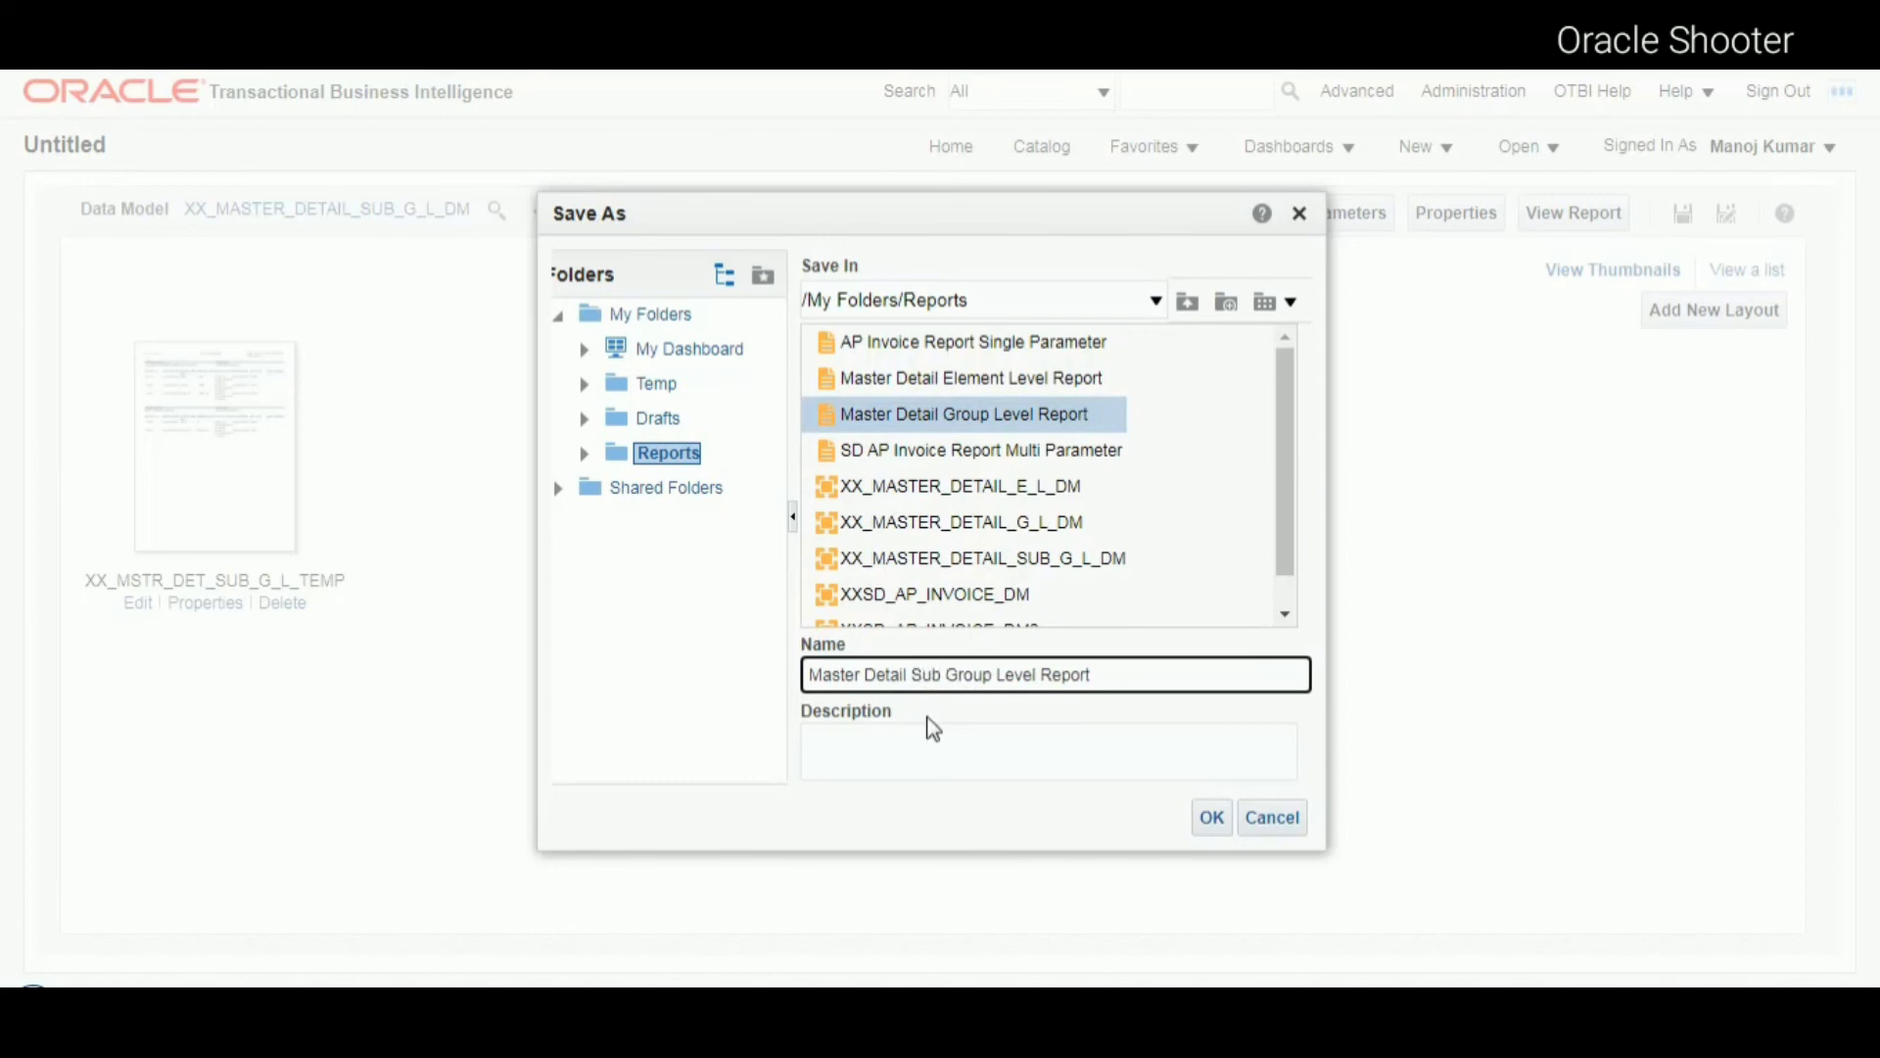
click(1041, 674)
click(1220, 821)
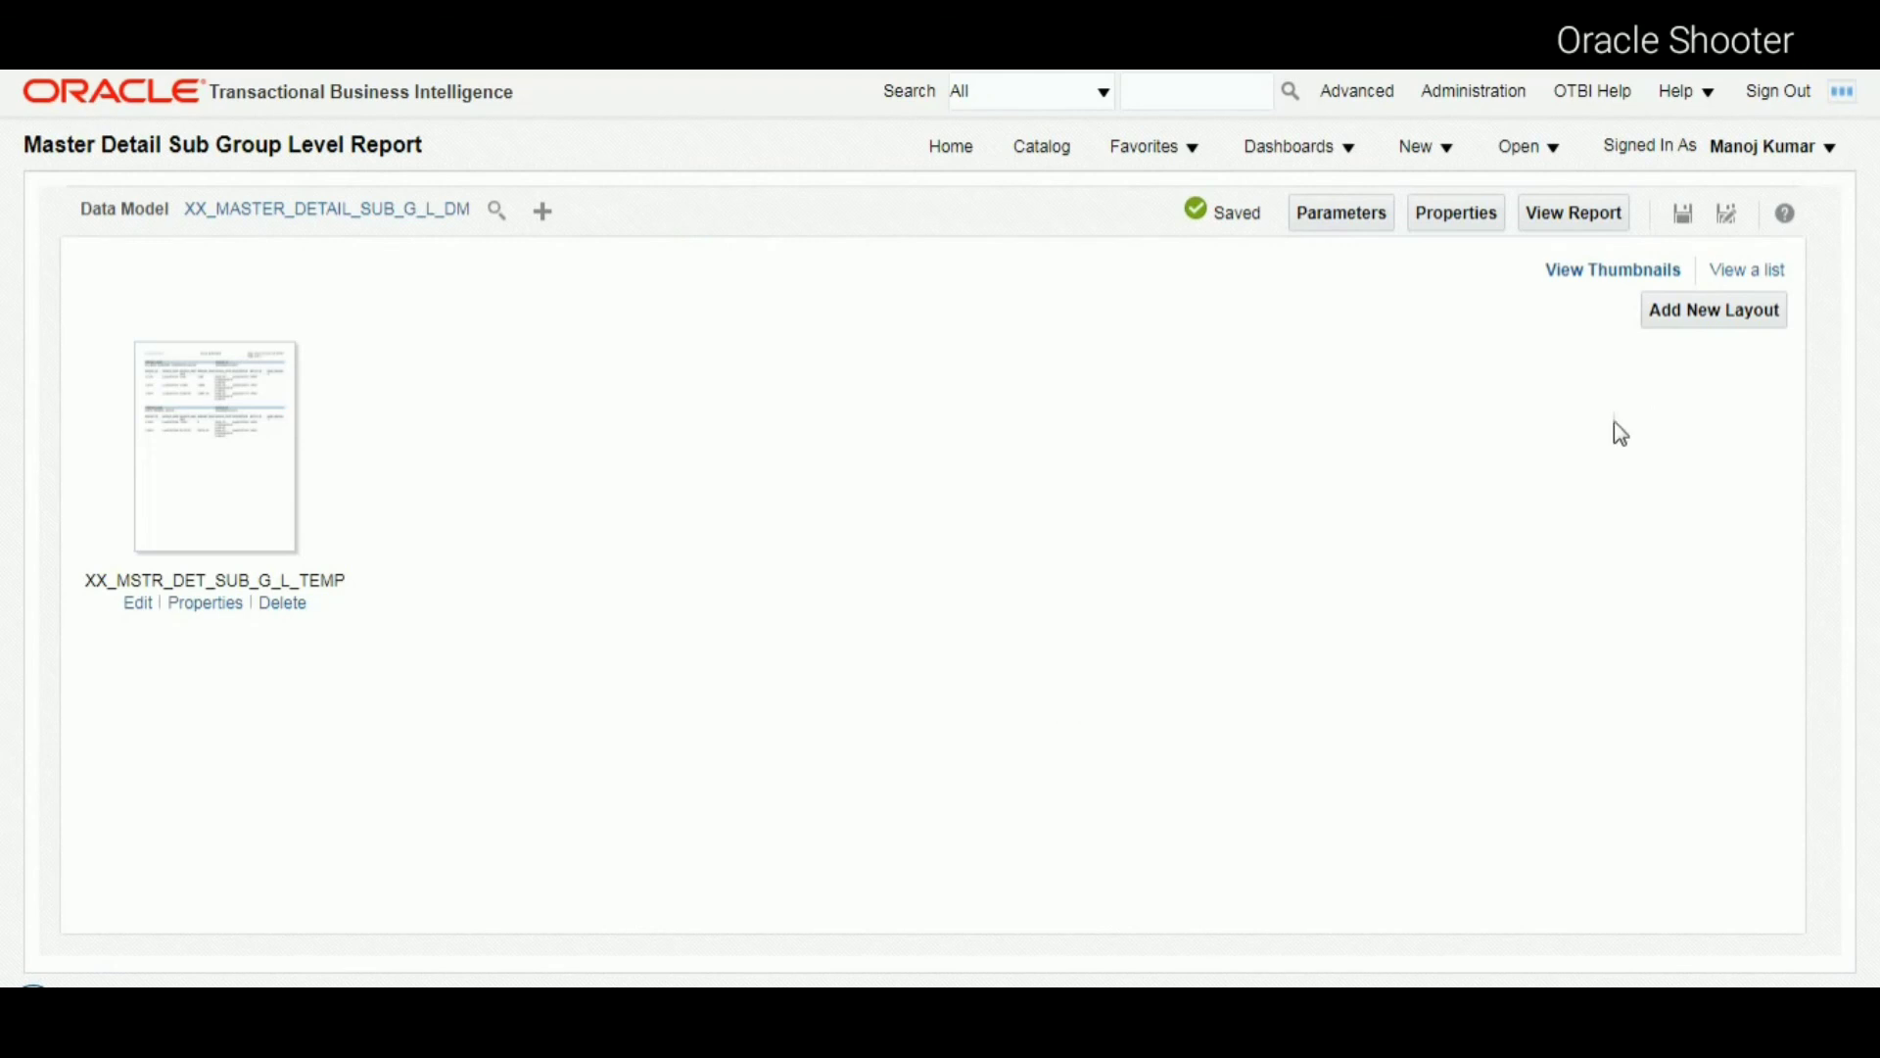
- View the finished report and check the invoice lines grouped under each vendor down to the last one
click(1579, 216)
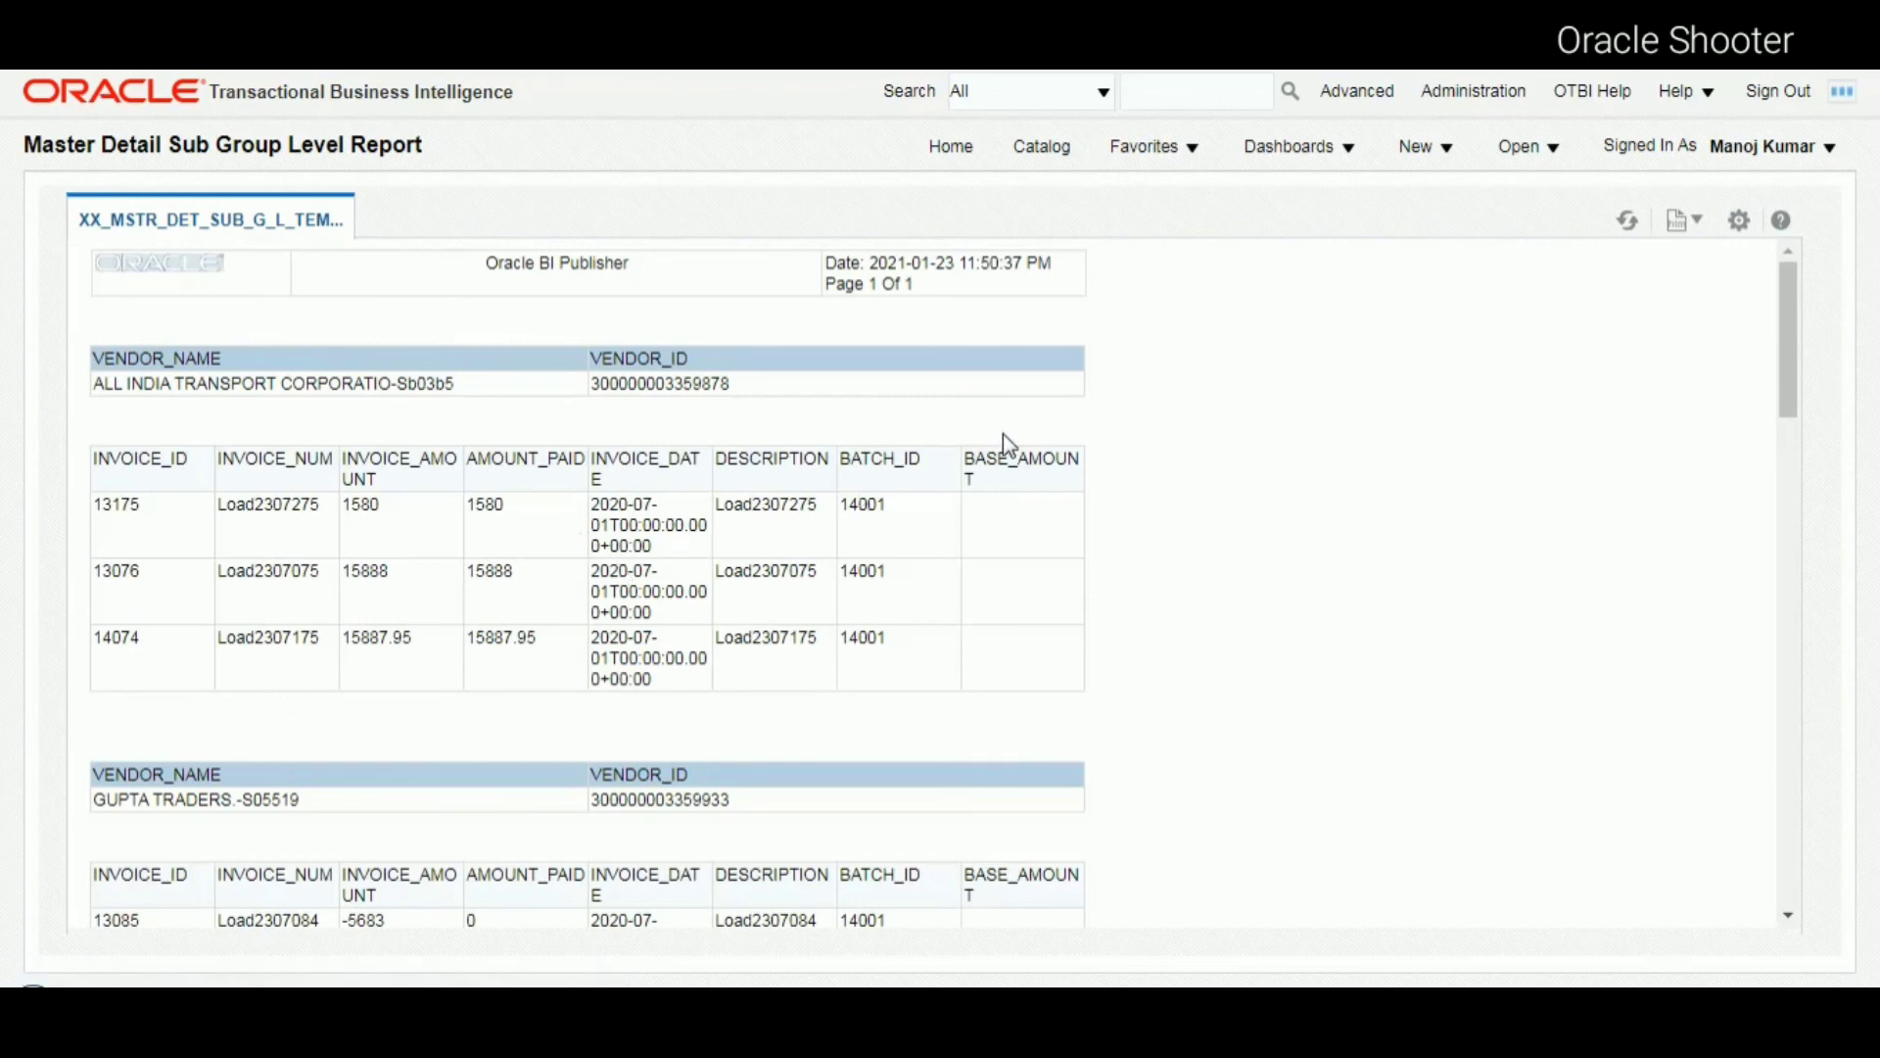
scroll(1001, 440, down, 10)
scroll(999, 455, up, 8)
scroll(999, 454, down, 12)
scroll(999, 455, down, 5)
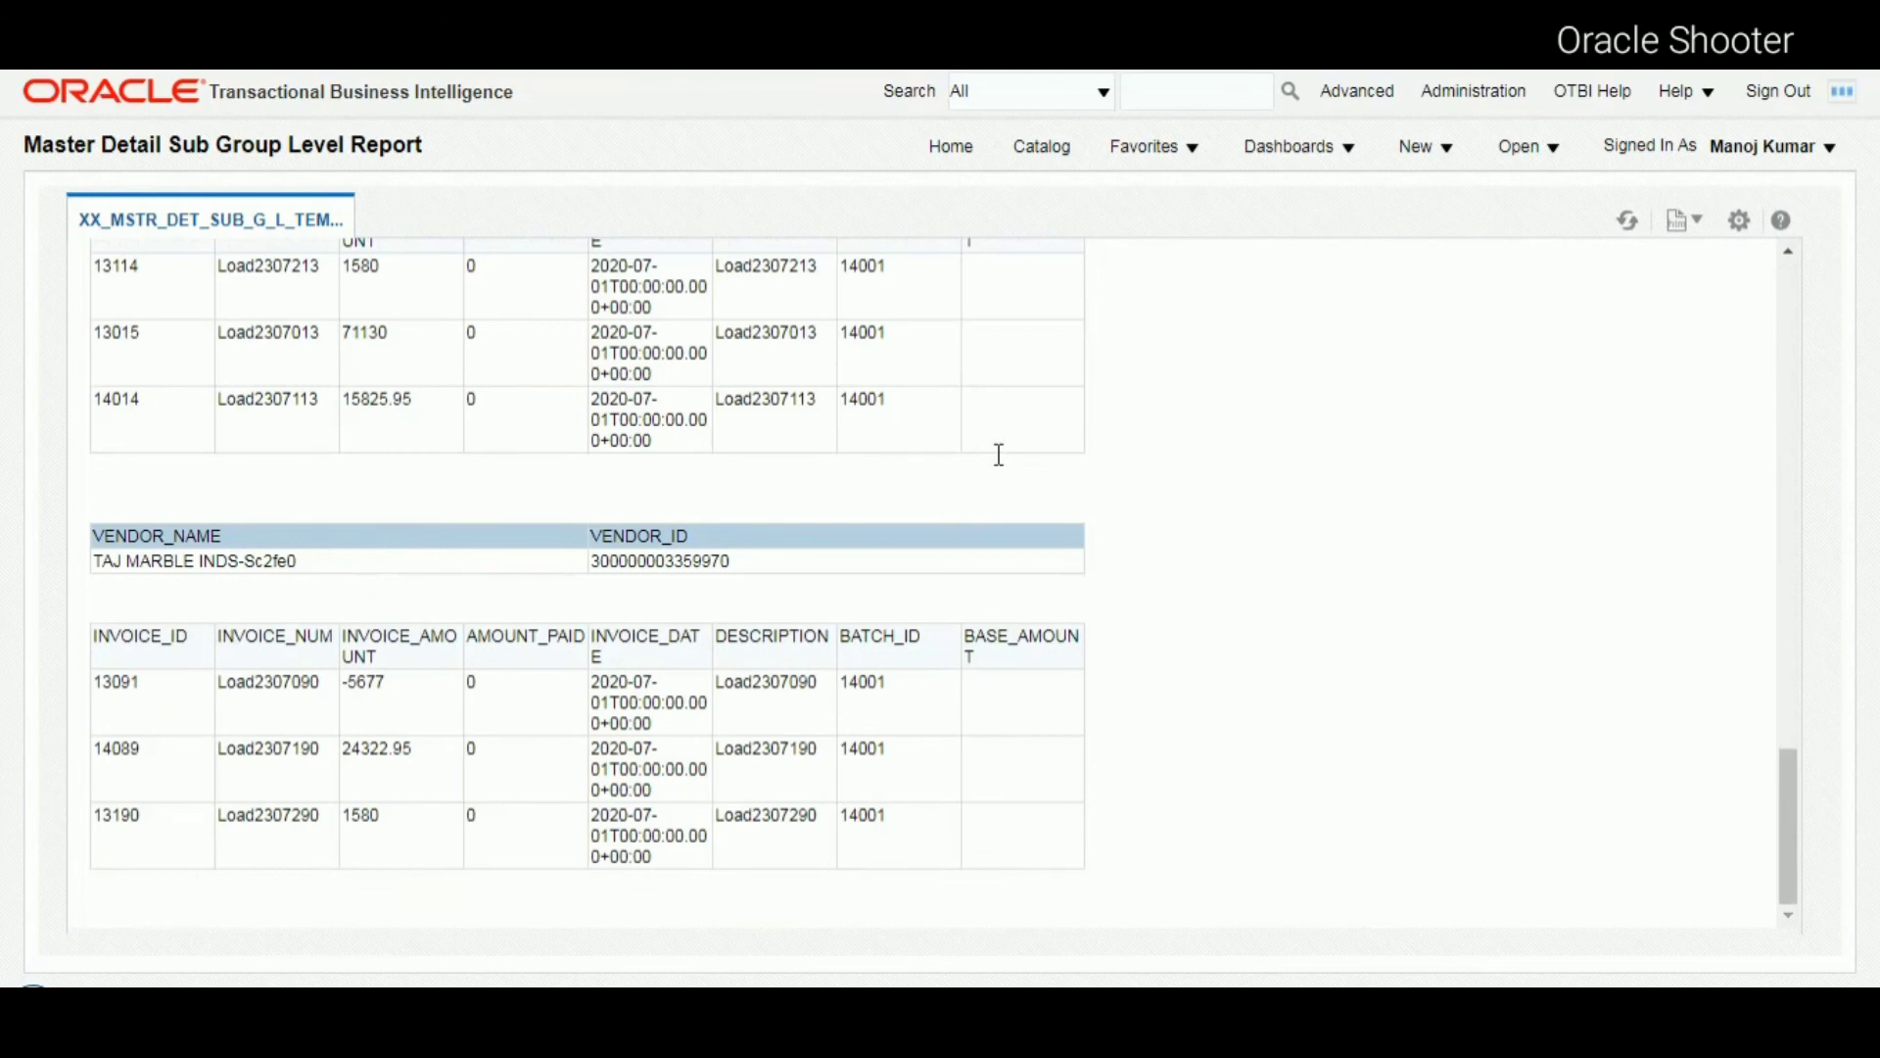
scroll(998, 454, up, 15)
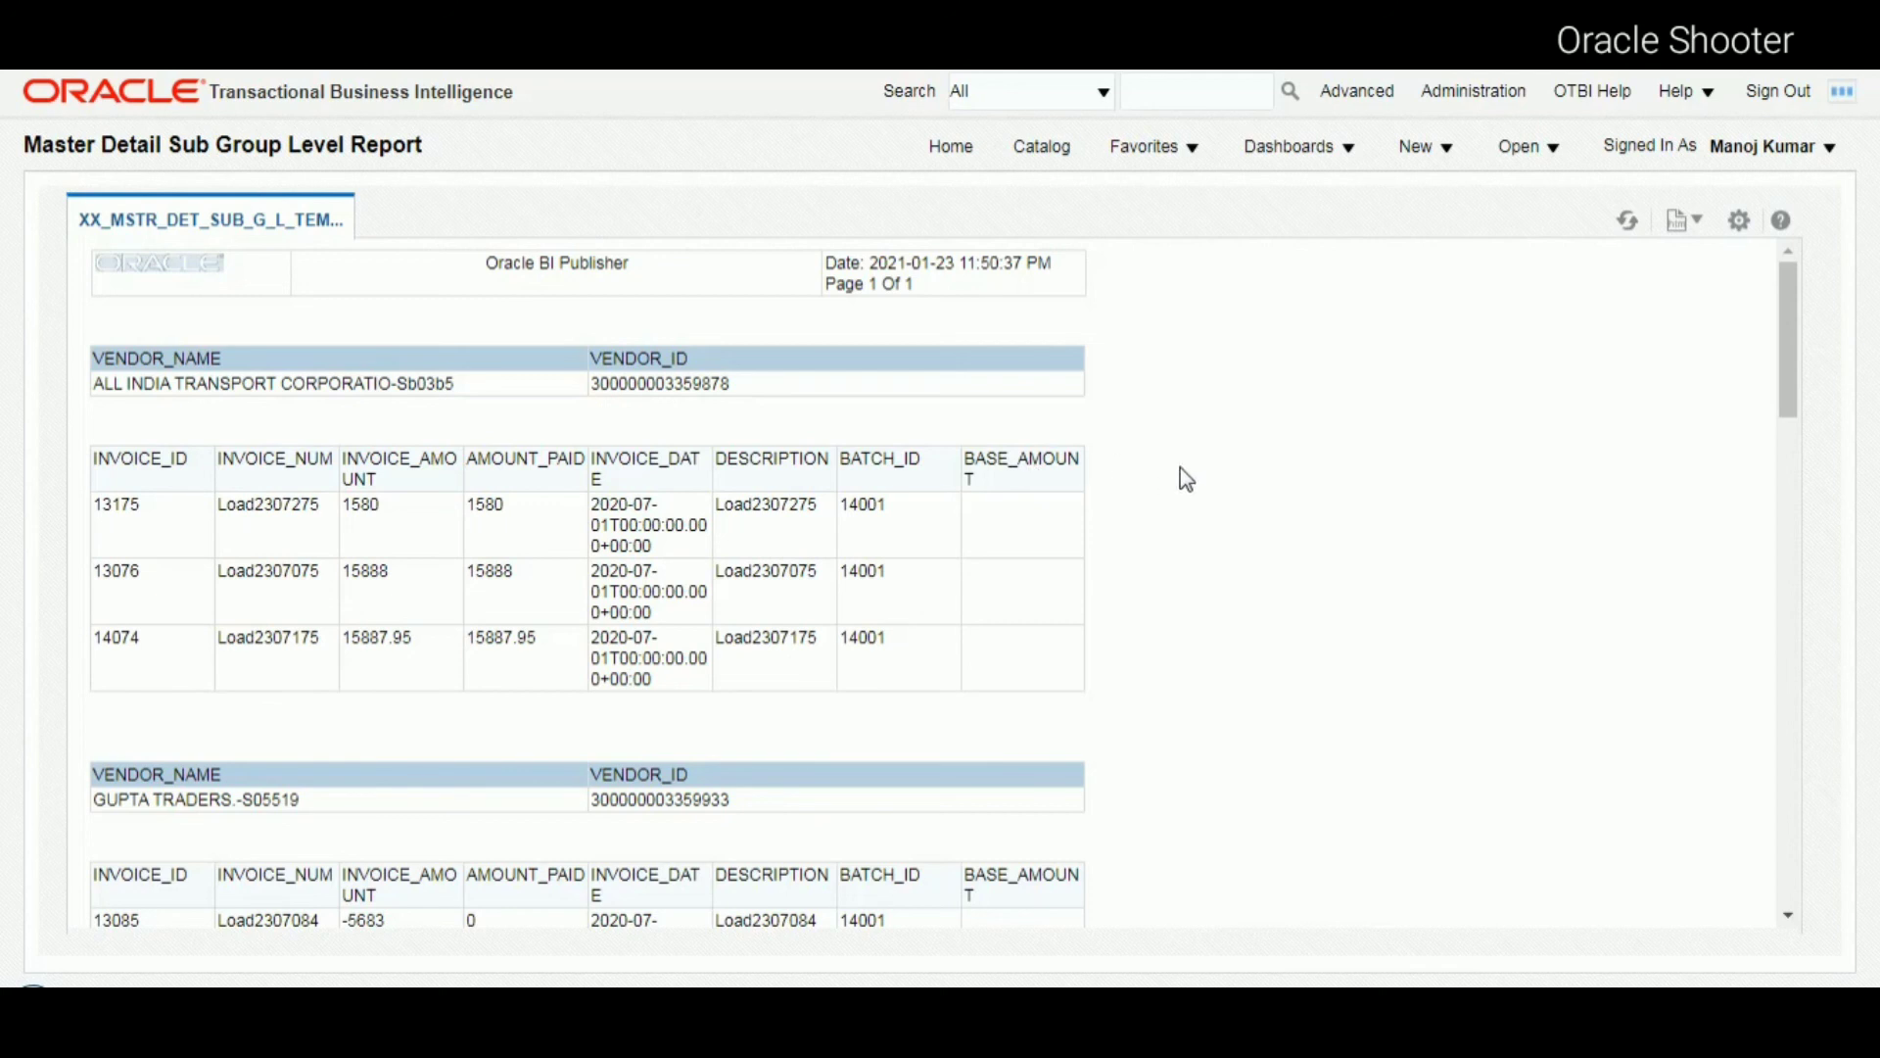
- Switch to the Master Detail Reports drawing in Paint, circle methods 3 and 2, and draw tick marks beside method 3
click(1137, 1009)
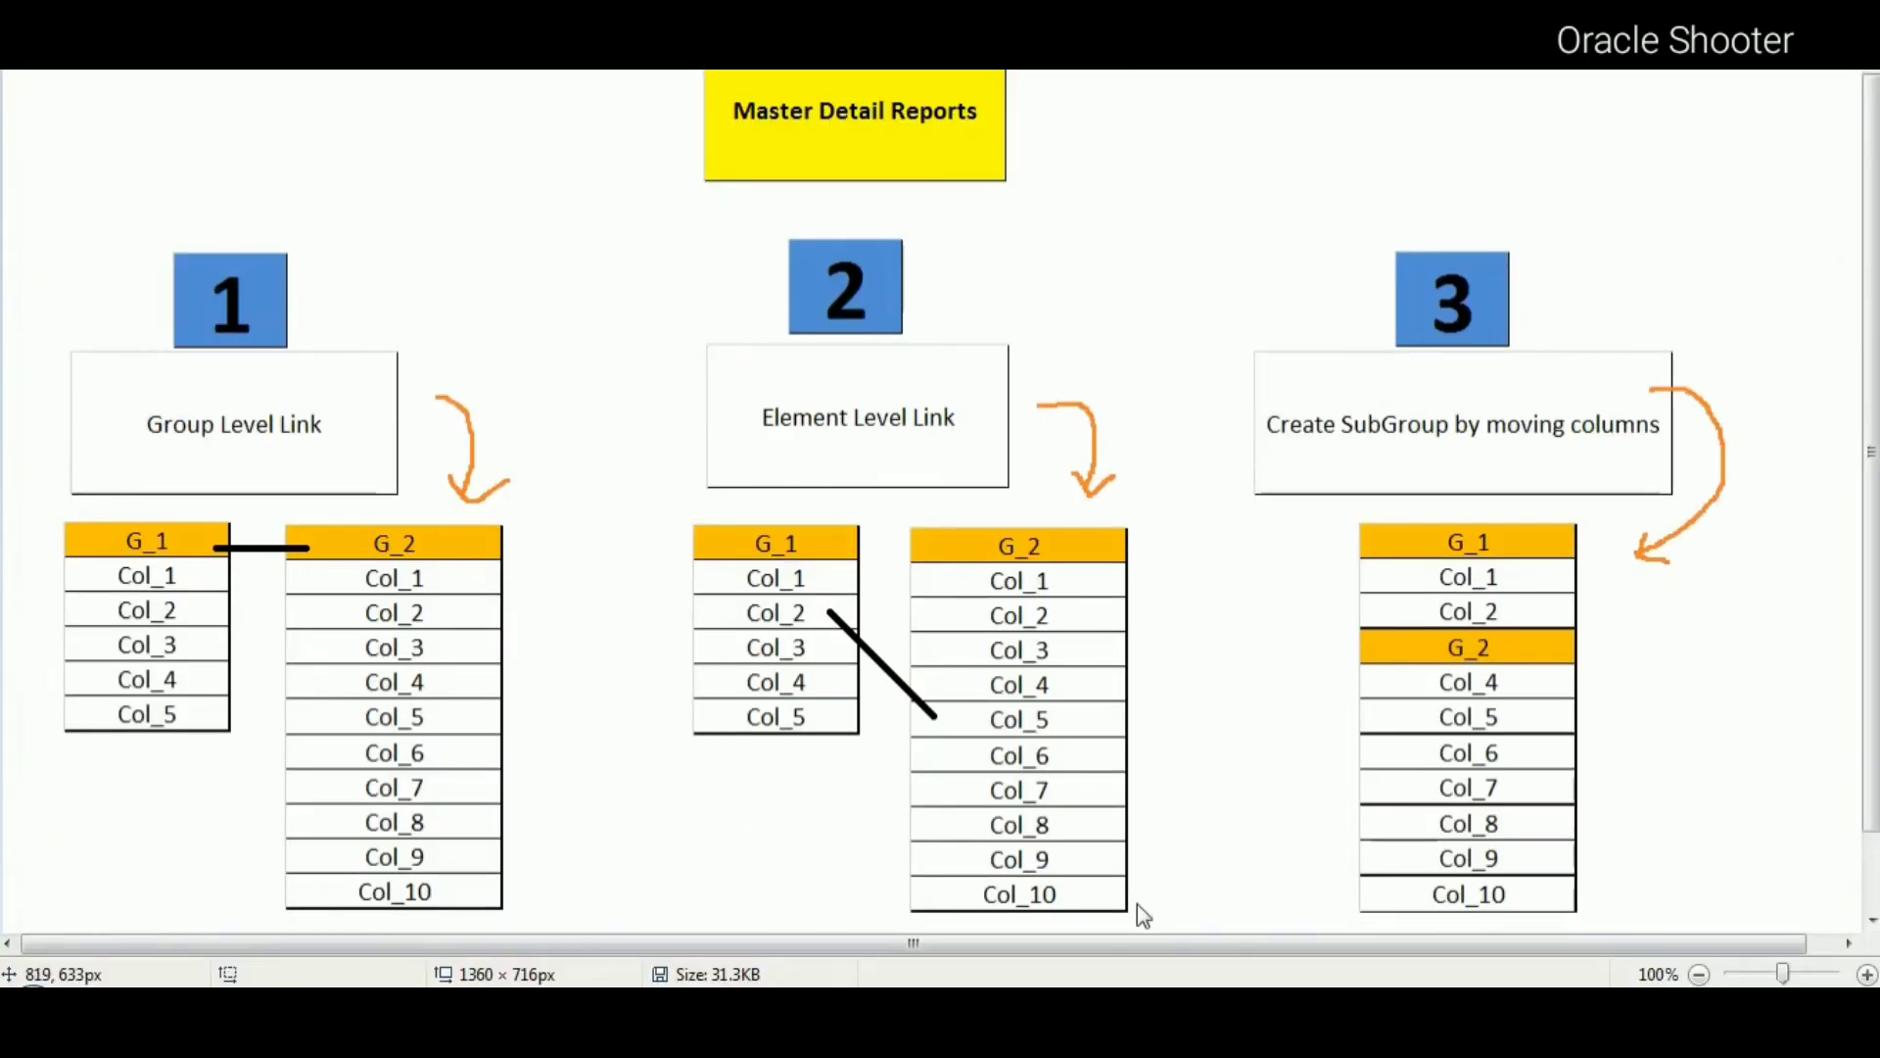
mouse_move(1471, 222)
mouse_down()
mouse_move(1287, 310)
mouse_move(1288, 510)
mouse_move(1778, 412)
mouse_move(1450, 166)
mouse_move(1384, 245)
mouse_up()
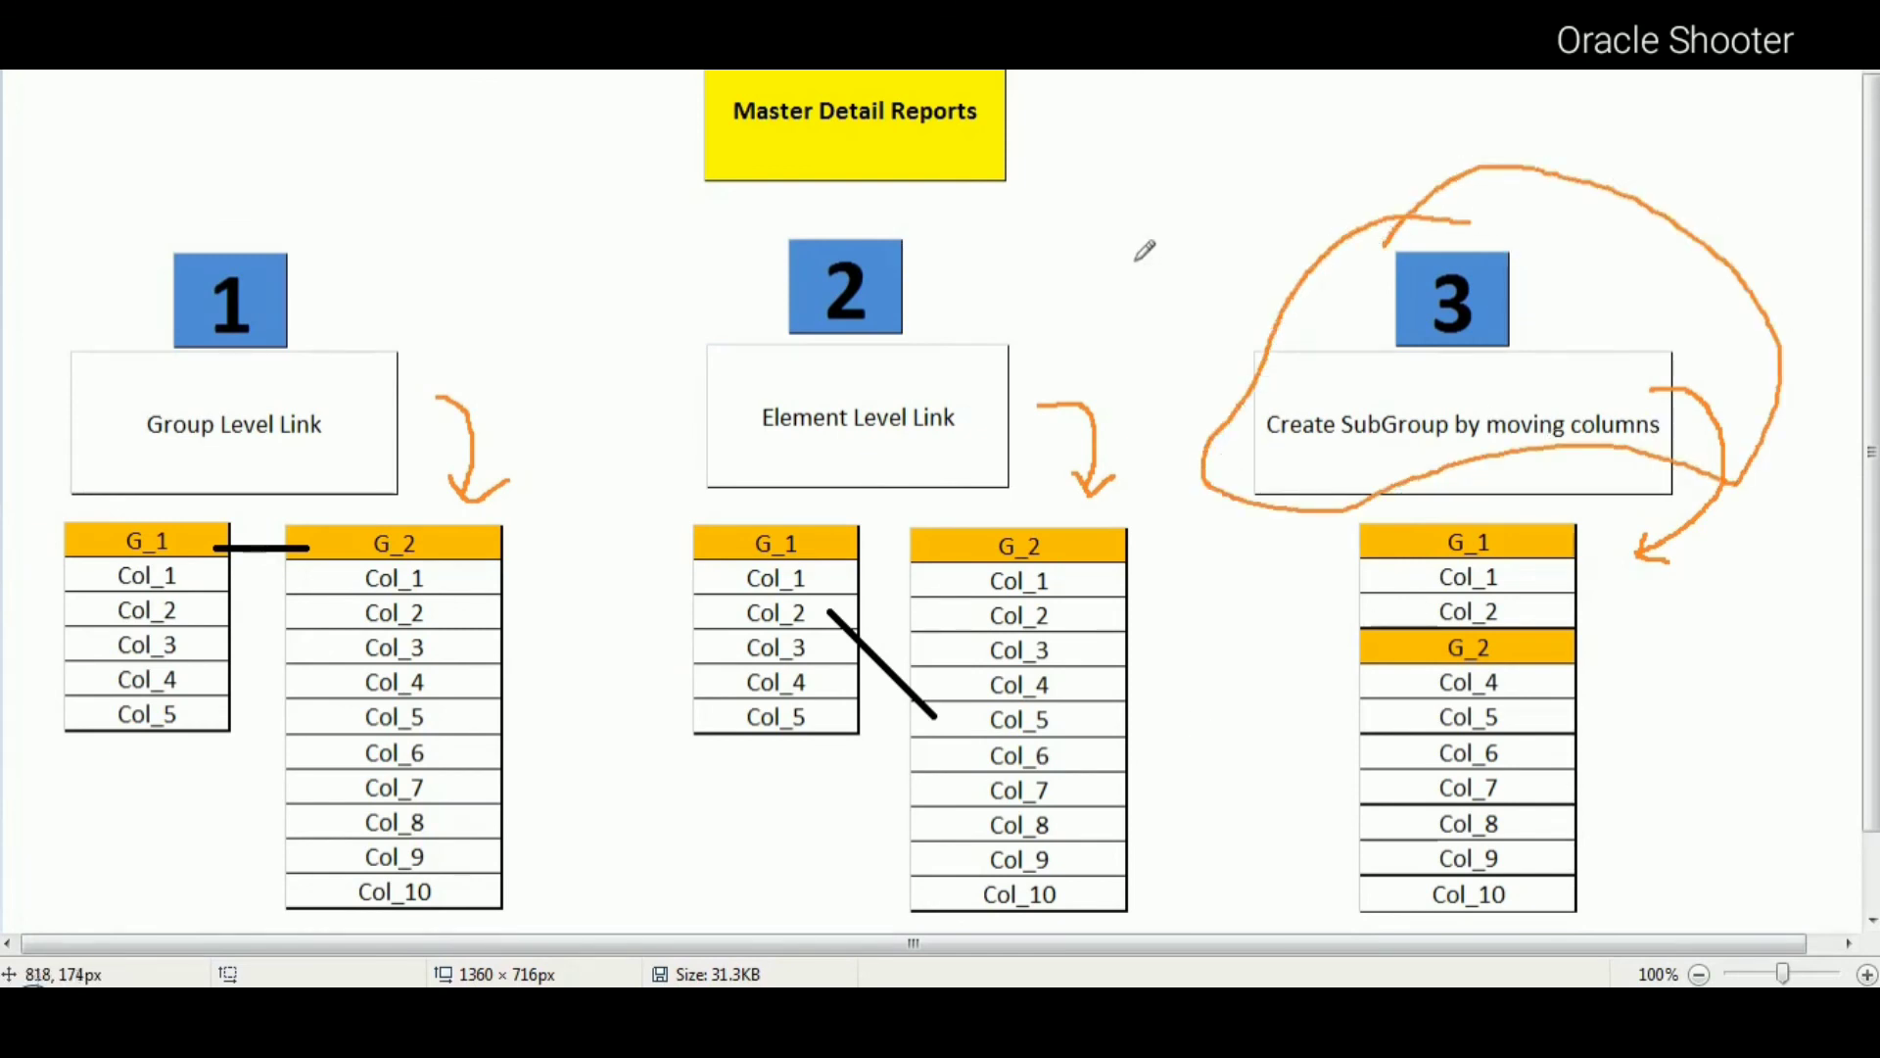
mouse_move(893, 214)
mouse_down()
mouse_move(710, 323)
mouse_move(905, 502)
mouse_move(997, 240)
mouse_move(919, 212)
mouse_up()
drag(1206, 278, 1476, 113)
drag(1236, 244, 1428, 76)
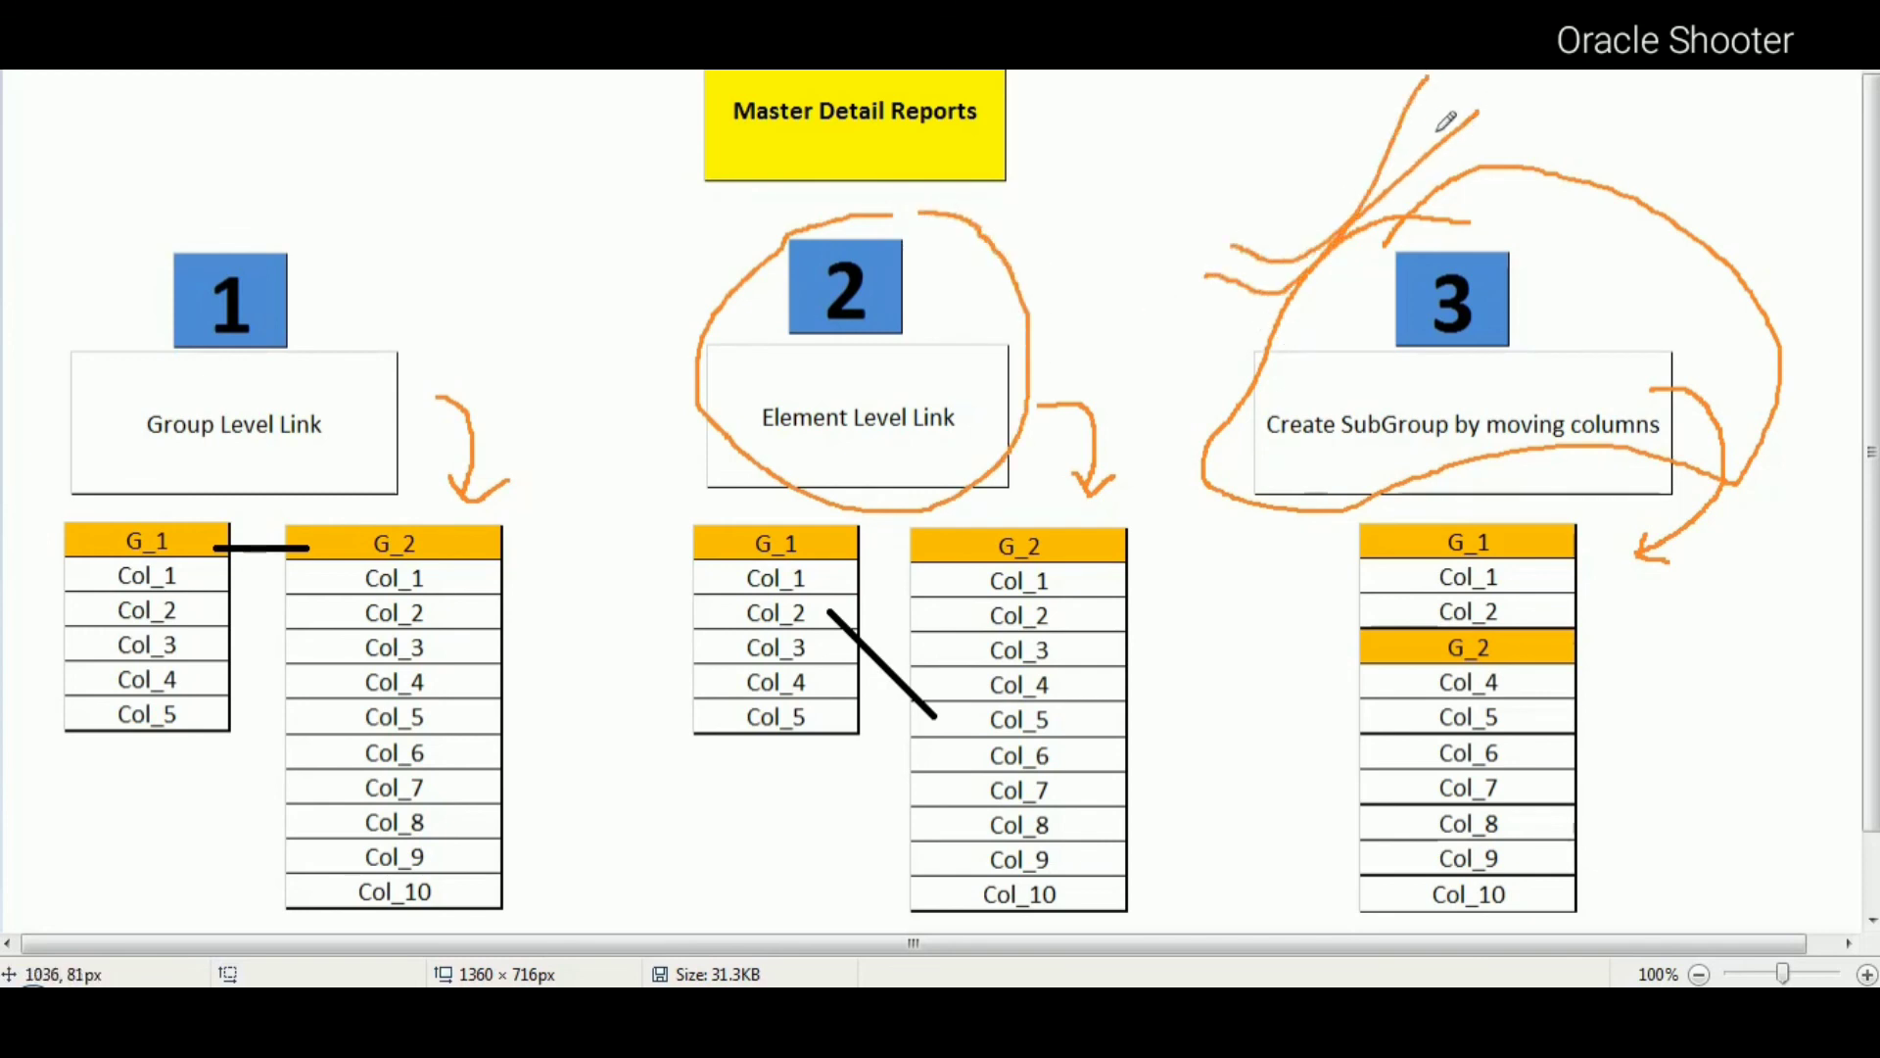